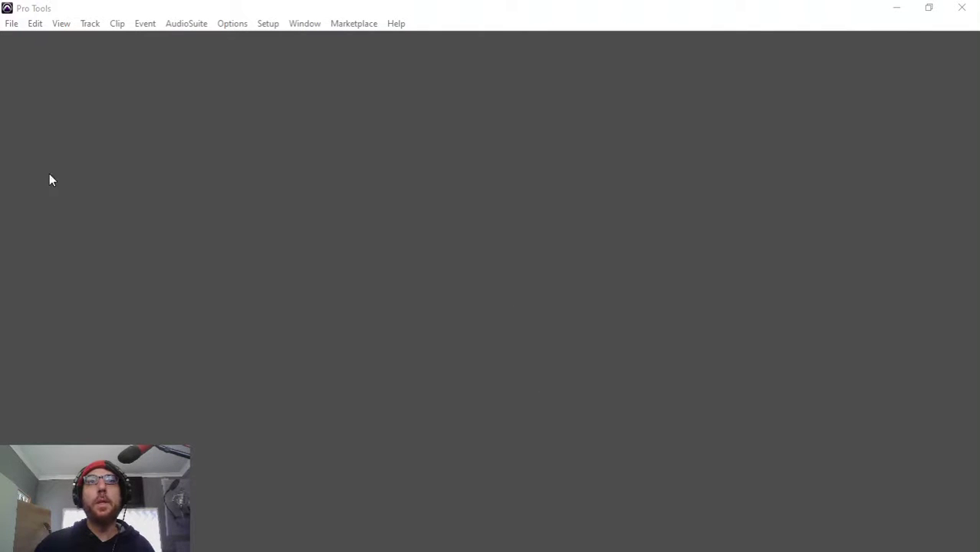
Create a new 24-bit, 44.1 kHz BWF session named Raw Mix Setup and save it on the Desktop
{"action": "left_click", "coordinate": [11, 23]}
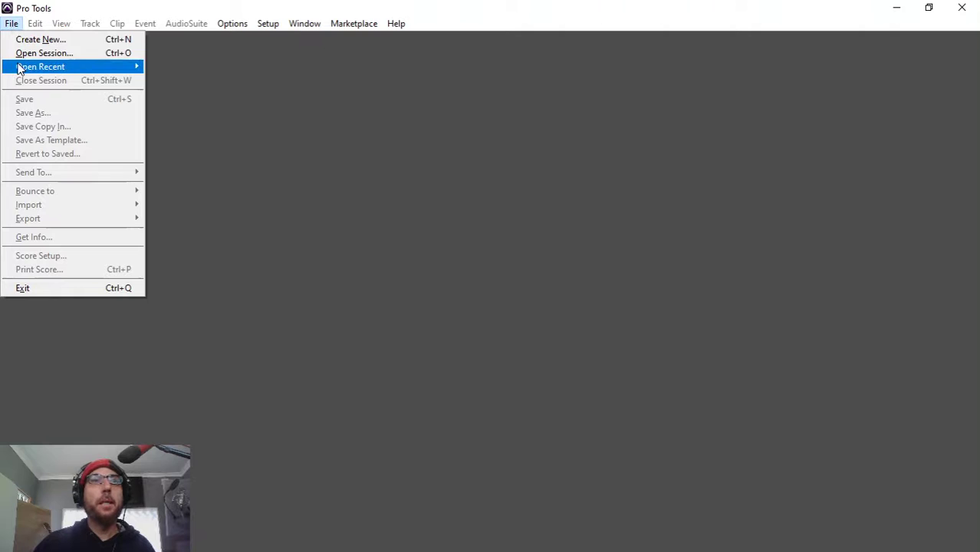
{"action": "left_click", "coordinate": [35, 41]}
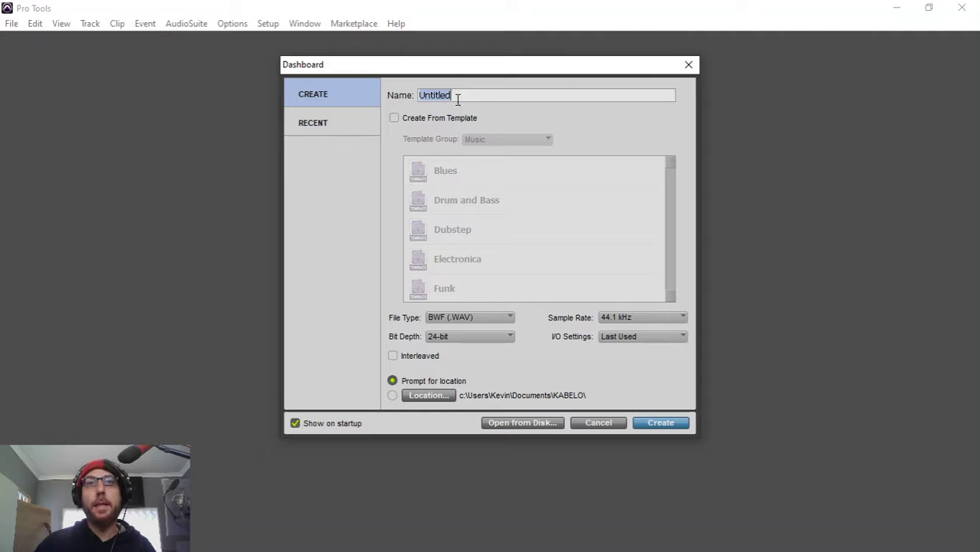
{"action": "type", "text": "Ra"}
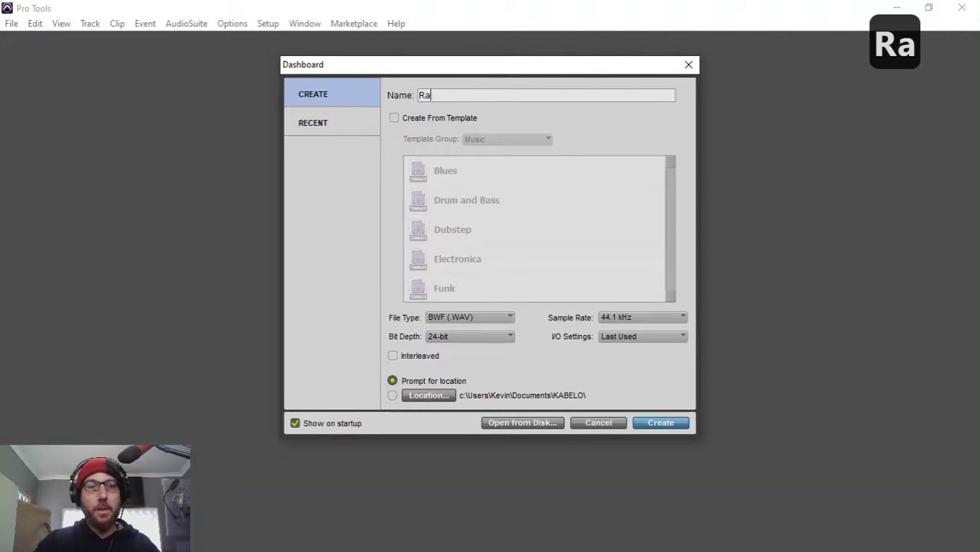
{"action": "type", "text": "w Mix Setup"}
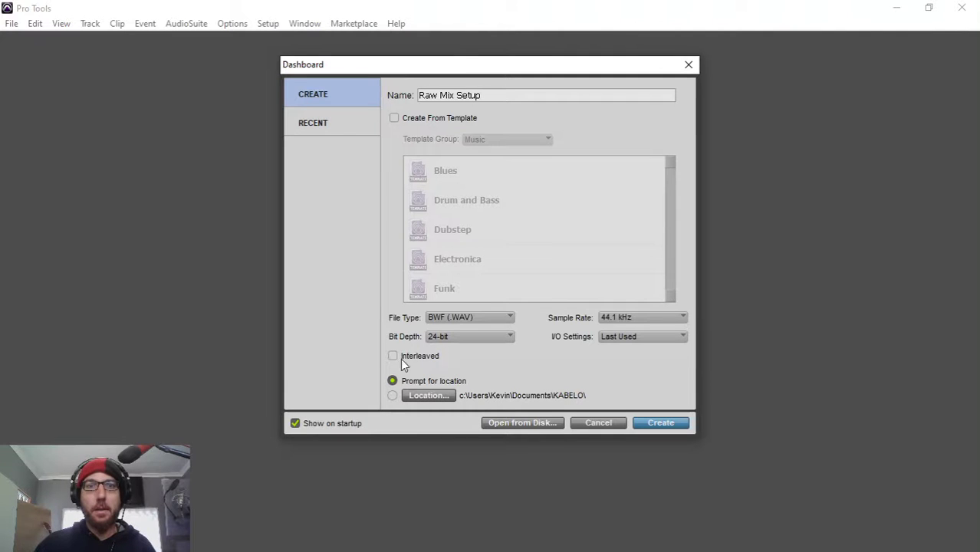
{"action": "left_click", "coordinate": [665, 427]}
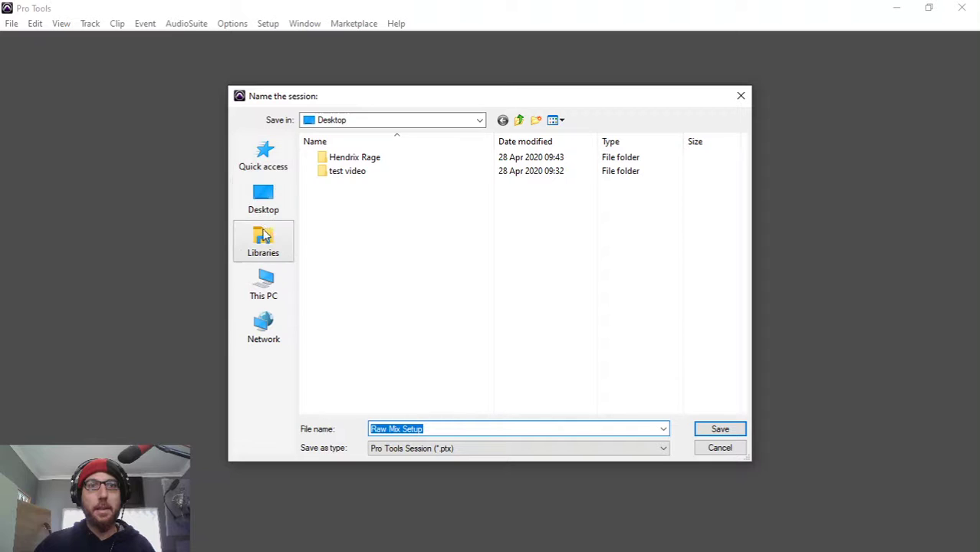
{"action": "left_click", "coordinate": [267, 201]}
{"action": "left_click", "coordinate": [717, 429]}
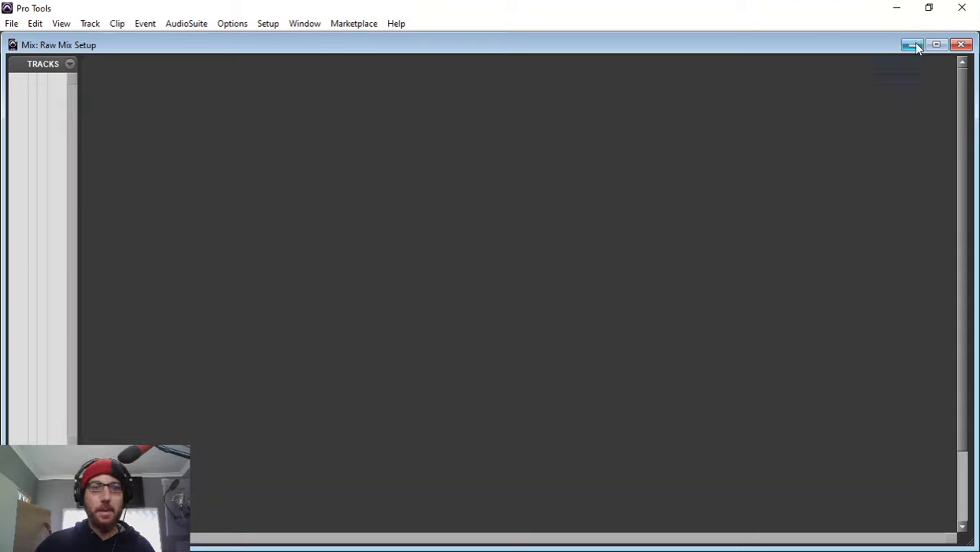
Close the Mix window and display the Edit window maximized
{"action": "left_click", "coordinate": [962, 46]}
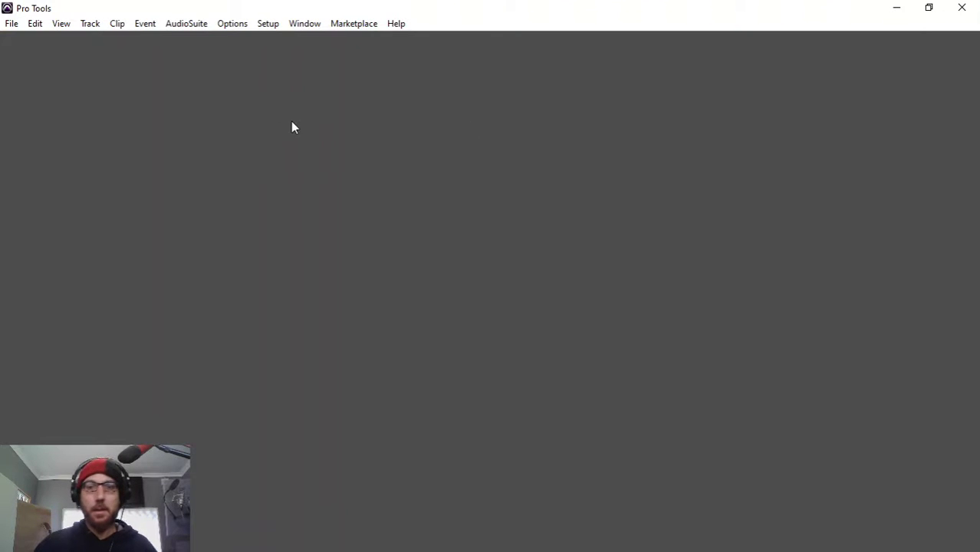
{"action": "key", "text": "ctrl+equal"}
{"action": "double_click", "coordinate": [393, 67]}
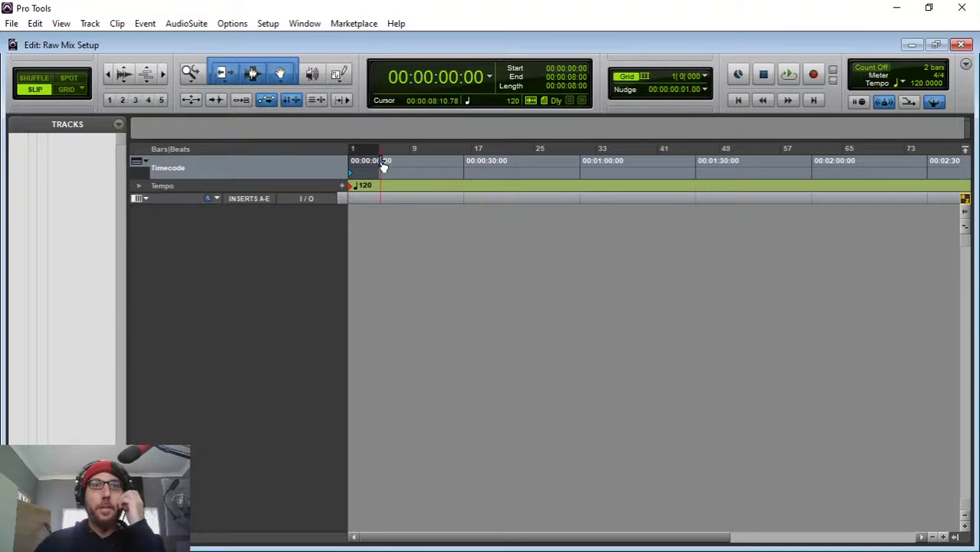
Choose all WAV files from Bass_02 to Tom 3_02 in the Hendrix Rage folder for audio import as copies
{"action": "left_click", "coordinate": [11, 23]}
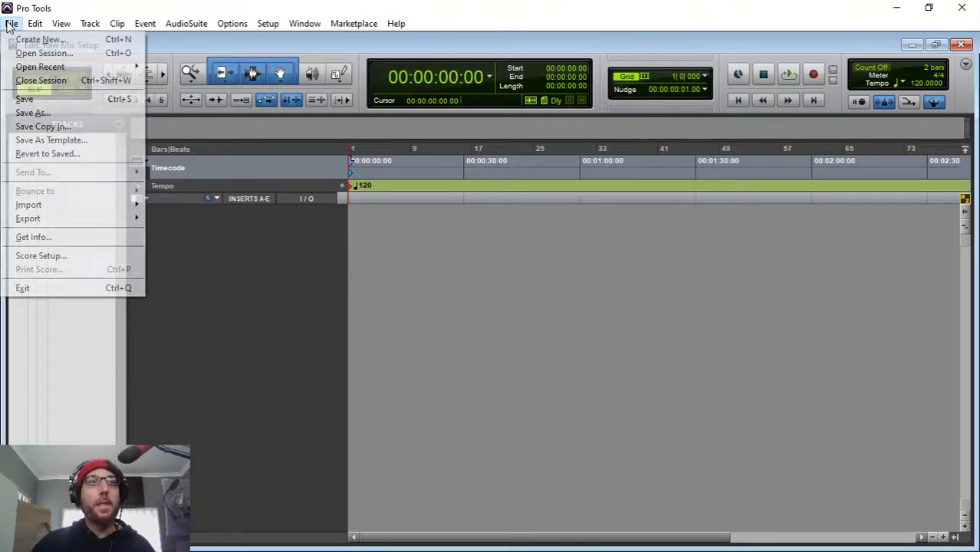
{"action": "mouse_move", "coordinate": [68, 211]}
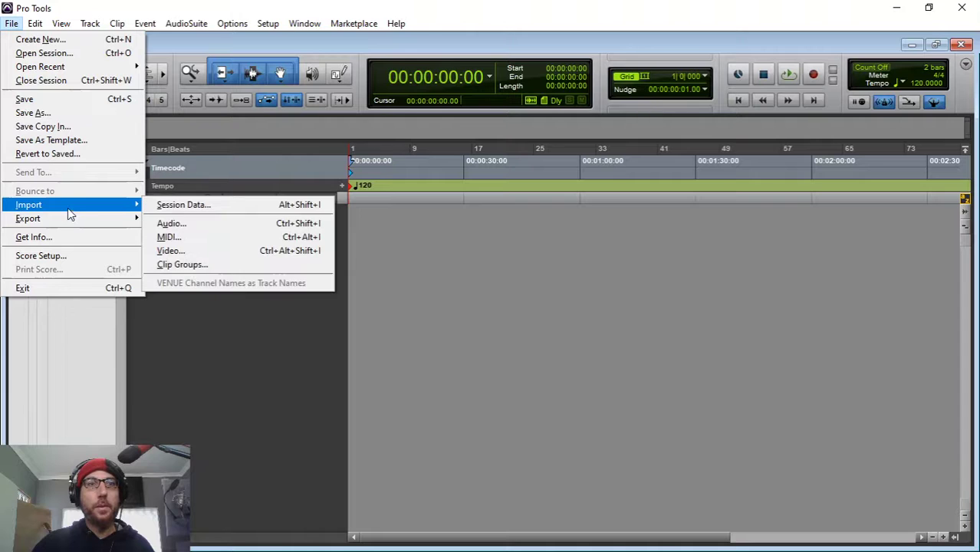
{"action": "left_click", "coordinate": [182, 221]}
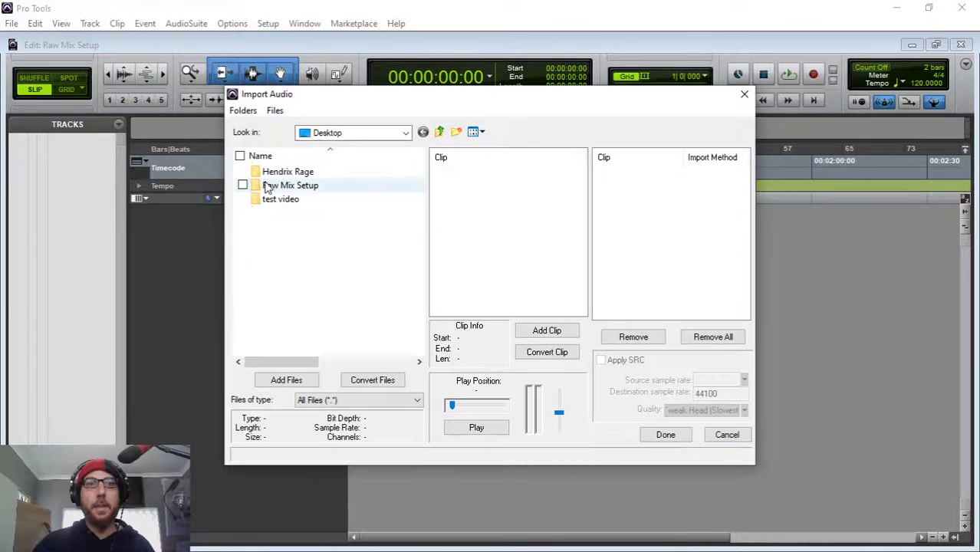
{"action": "double_click", "coordinate": [260, 172]}
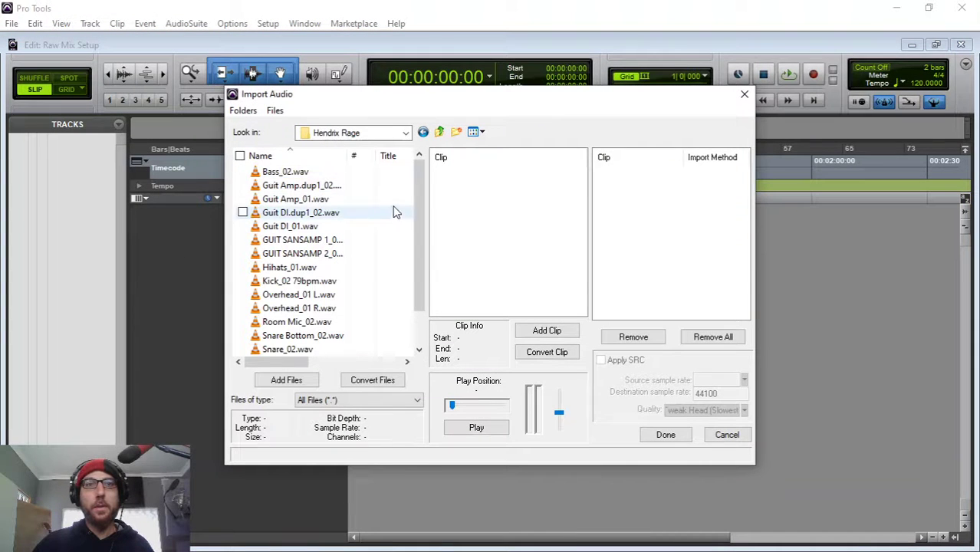
{"action": "mouse_move", "coordinate": [419, 204]}
{"action": "left_mouse_down"}
{"action": "mouse_move", "coordinate": [436, 270]}
{"action": "mouse_move", "coordinate": [421, 199]}
{"action": "left_mouse_up"}
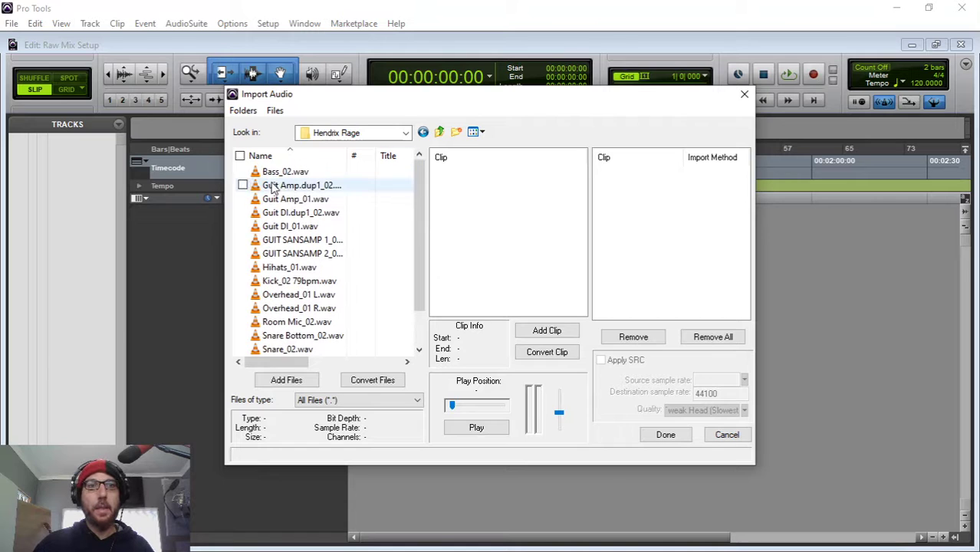
{"action": "left_click", "coordinate": [272, 173]}
{"action": "scroll", "coordinate": [283, 291], "scroll_direction": "down", "scroll_amount": 1}
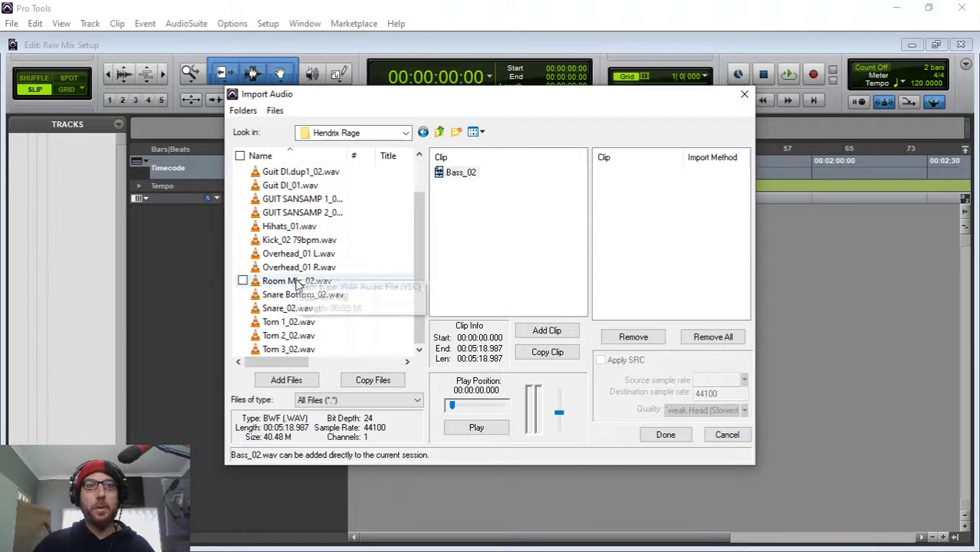
{"action": "left_click", "coordinate": [287, 351], "text": "shift"}
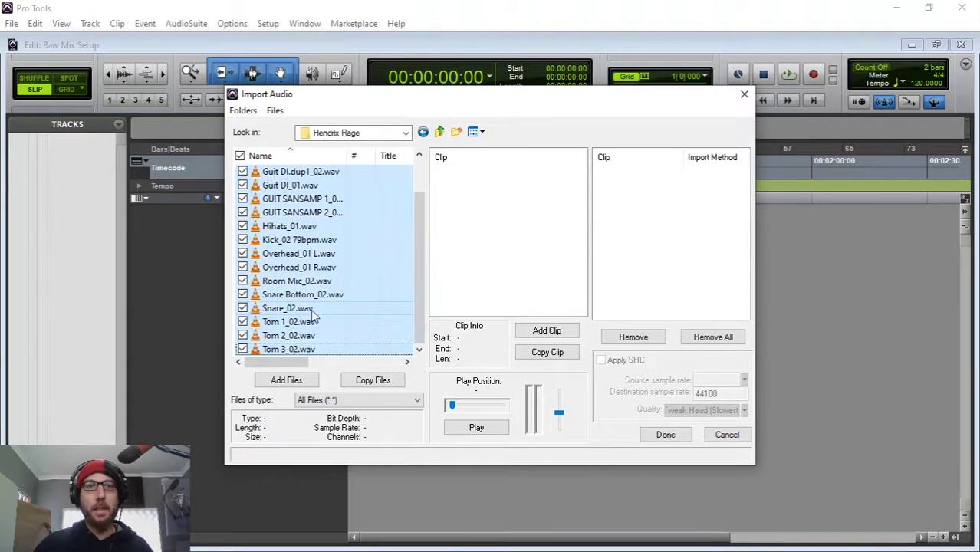
{"action": "left_click", "coordinate": [373, 382]}
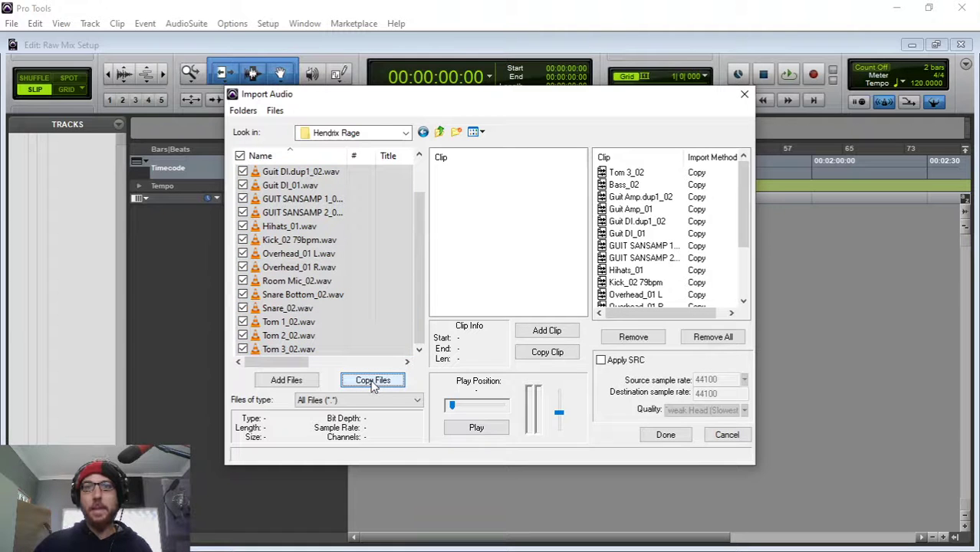
Copy the imported audio into the session's Audio Files folder and place it on new tracks at Session Start
{"action": "left_click", "coordinate": [669, 437]}
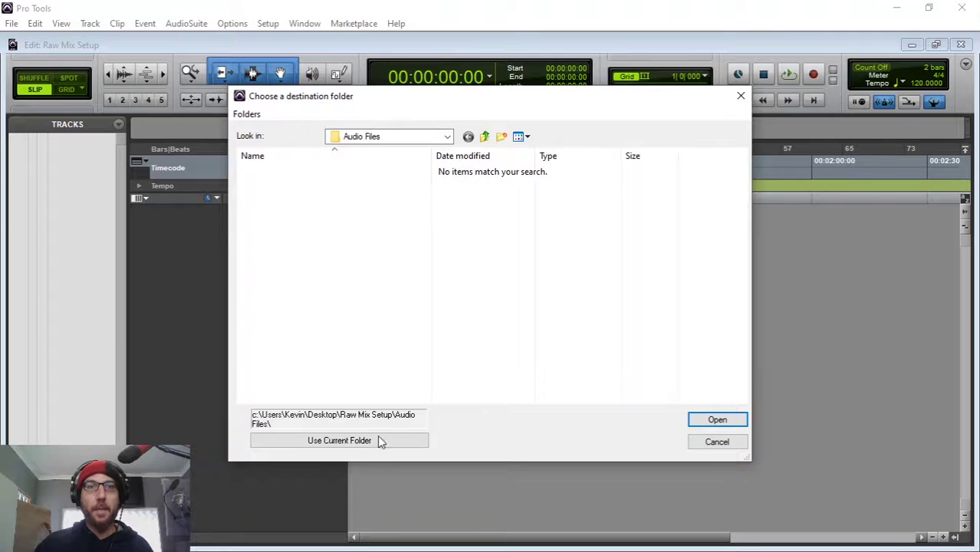
{"action": "left_click", "coordinate": [380, 442]}
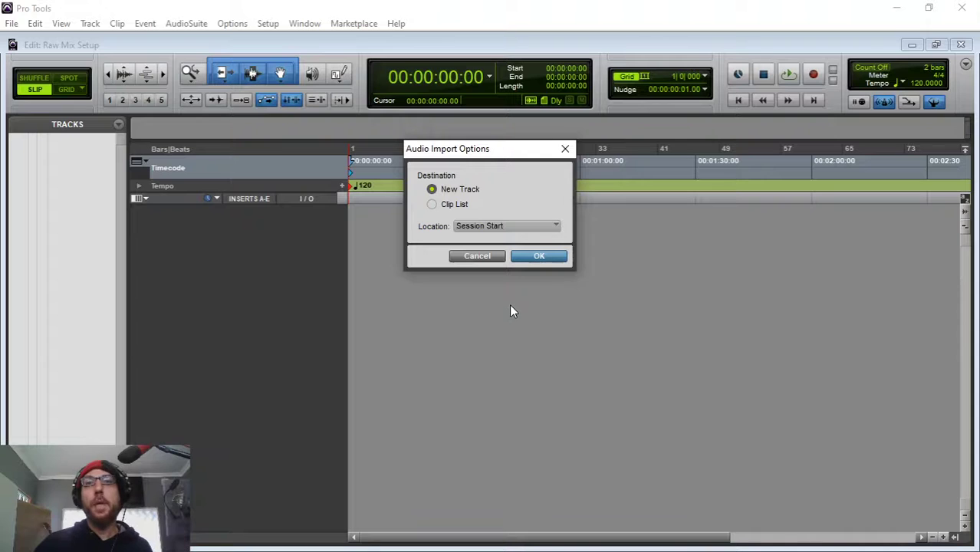
{"action": "left_click", "coordinate": [539, 256]}
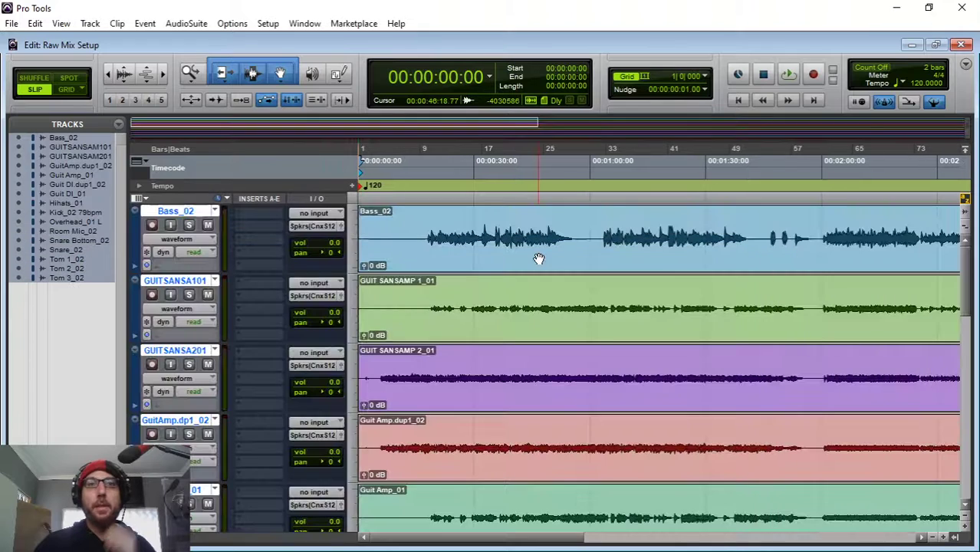
Examine all imported tracks over their full length, with reduced track heights and the timeline zoomed out
{"action": "scroll", "coordinate": [529, 322], "scroll_direction": "down", "scroll_amount": 10}
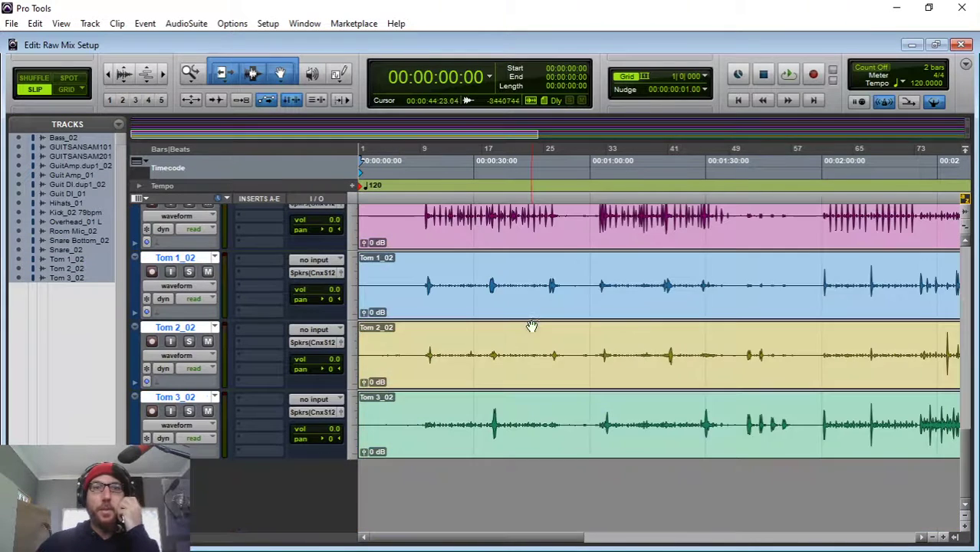
{"action": "scroll", "coordinate": [531, 323], "scroll_direction": "up", "scroll_amount": 10}
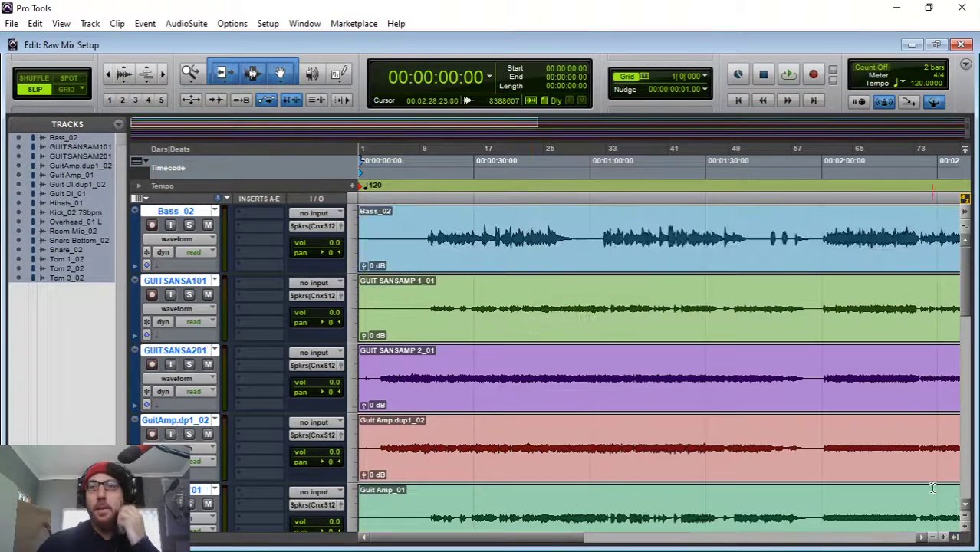
{"action": "left_click", "coordinate": [967, 516]}
{"action": "left_click", "coordinate": [967, 515]}
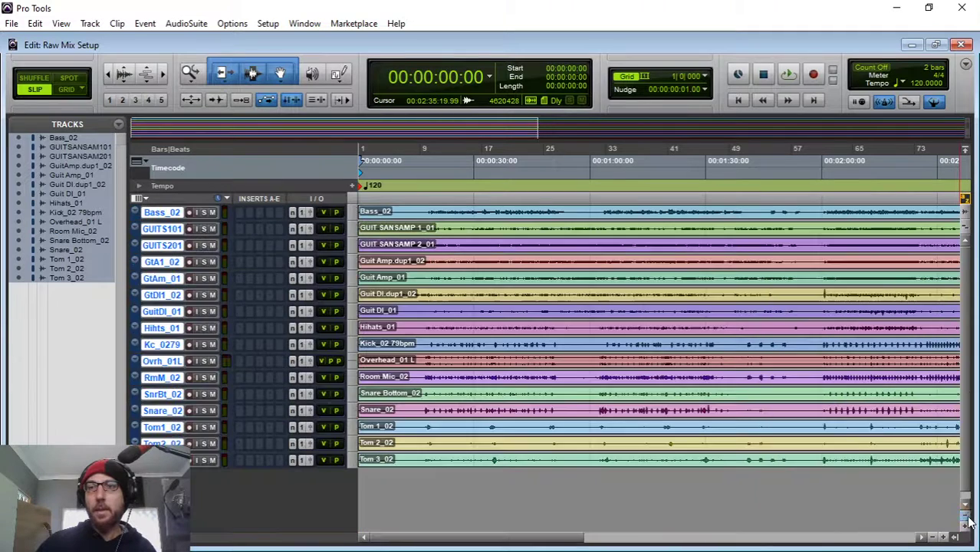
{"action": "left_click", "coordinate": [967, 516]}
{"action": "left_click", "coordinate": [937, 537]}
{"action": "left_click", "coordinate": [938, 537]}
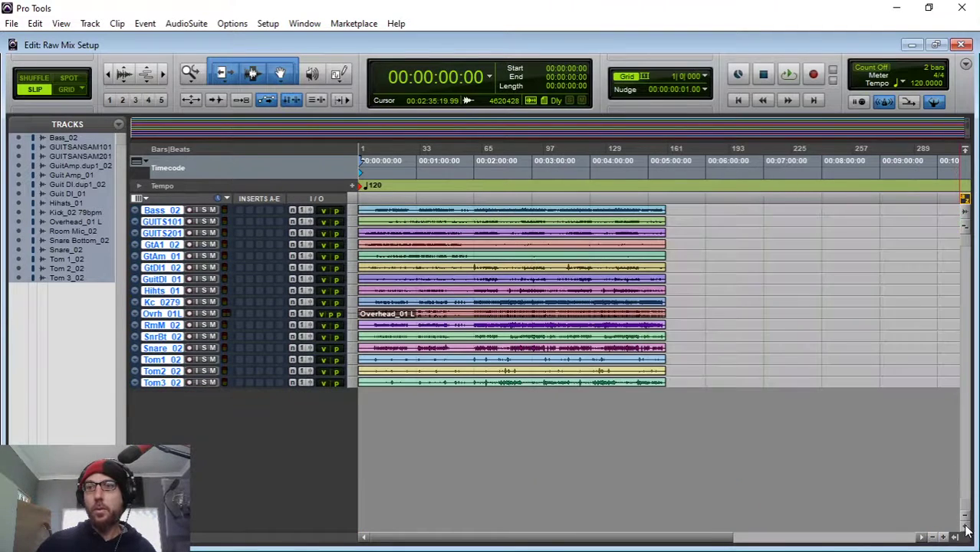
{"action": "left_click", "coordinate": [966, 528]}
{"action": "scroll", "coordinate": [827, 420], "scroll_direction": "down", "scroll_amount": 8}
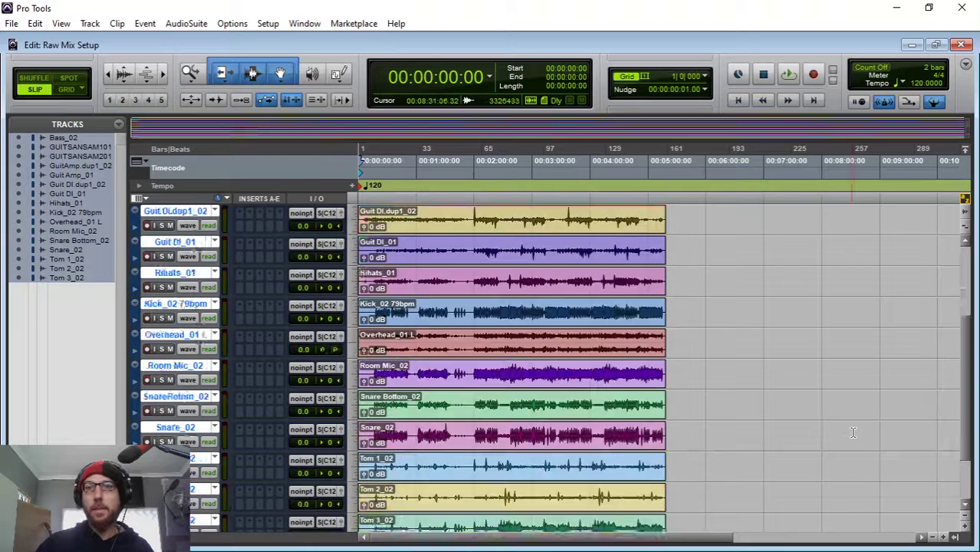
Enable the ALL group in the Mix window and lower all track faders together to -26.4 dB
{"action": "key", "text": "ctrl+equal"}
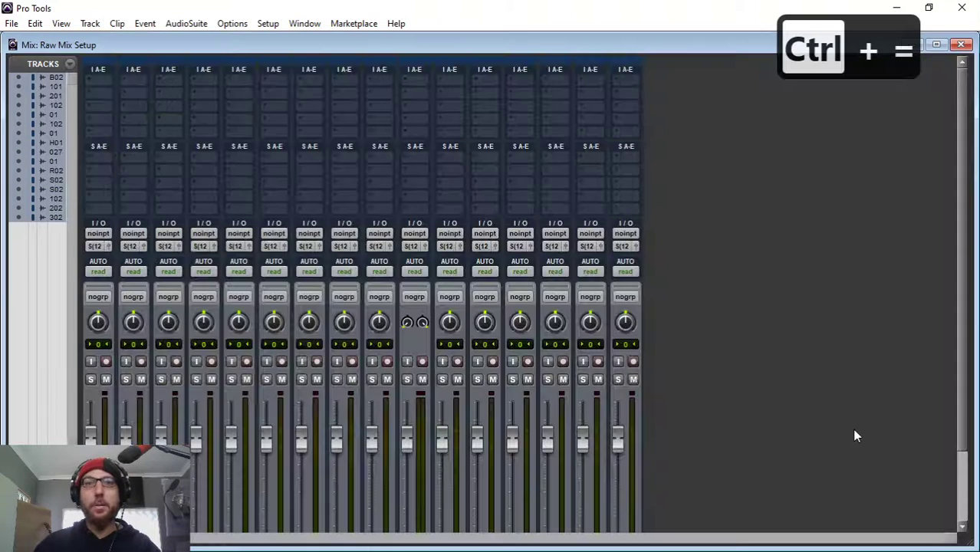
{"action": "scroll", "coordinate": [319, 344], "scroll_direction": "down", "scroll_amount": 3}
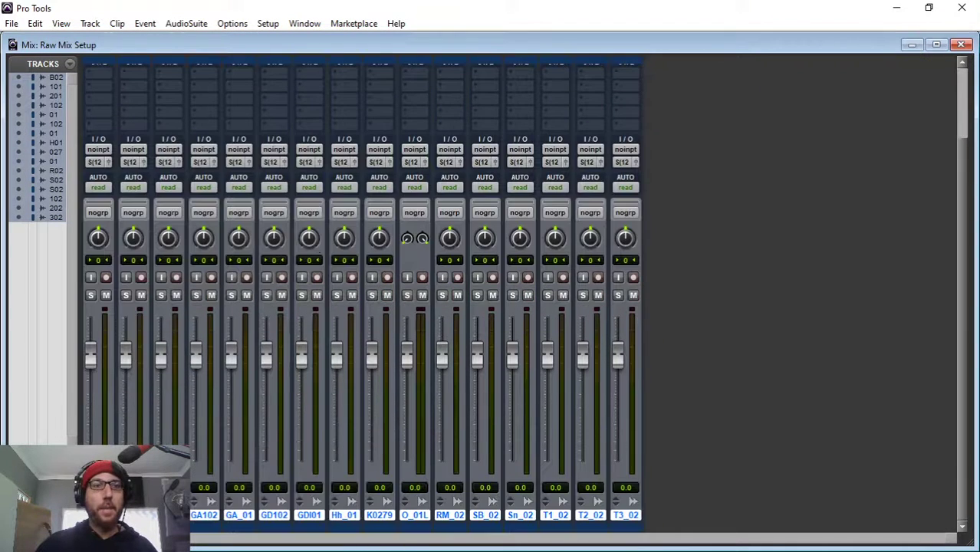
{"action": "left_click", "coordinate": [44, 467]}
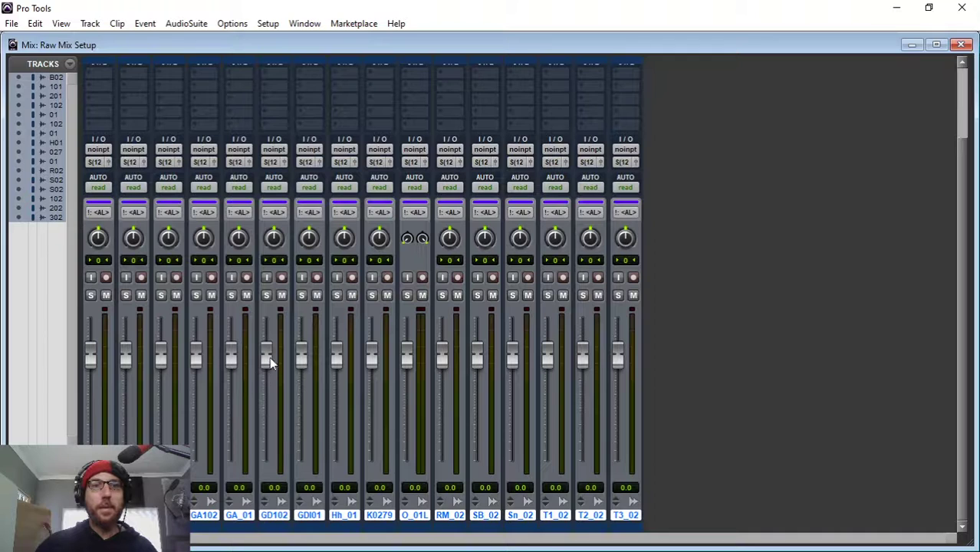
{"action": "left_click_drag", "start_coordinate": [269, 357], "coordinate": [273, 423]}
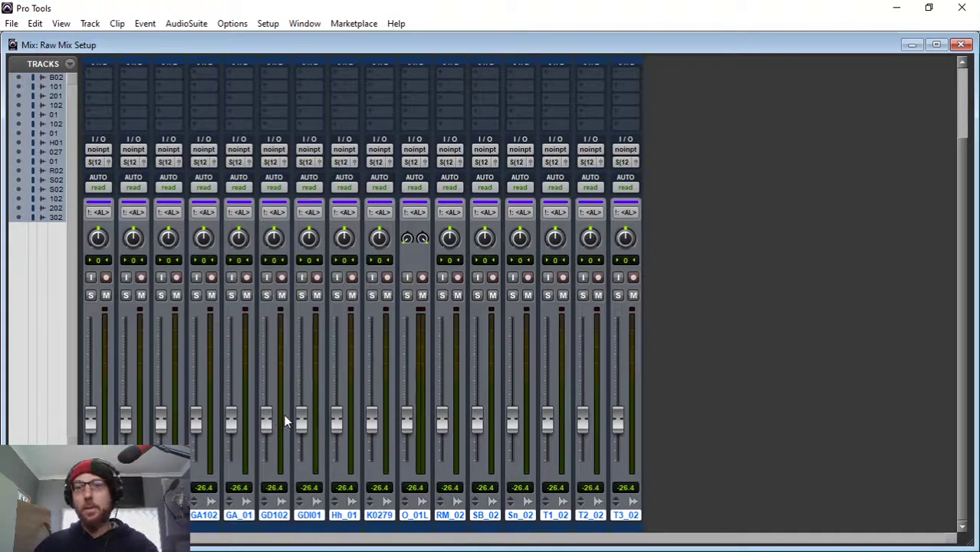
Audition the song in the Edit window from about 1:15 and again from about 2:18
{"action": "key", "text": "ctrl+equal"}
{"action": "left_click", "coordinate": [450, 178]}
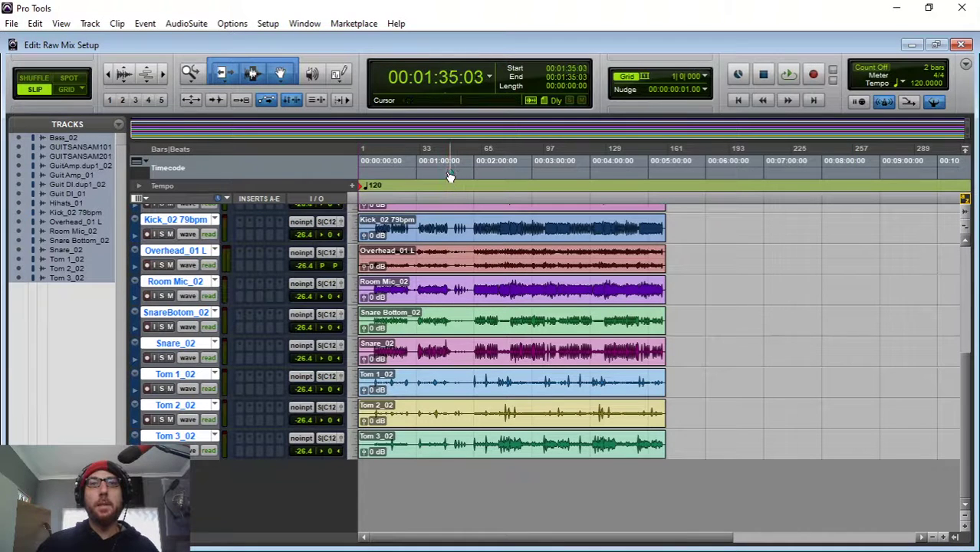
{"action": "left_click", "coordinate": [432, 177]}
{"action": "key", "text": "space"}
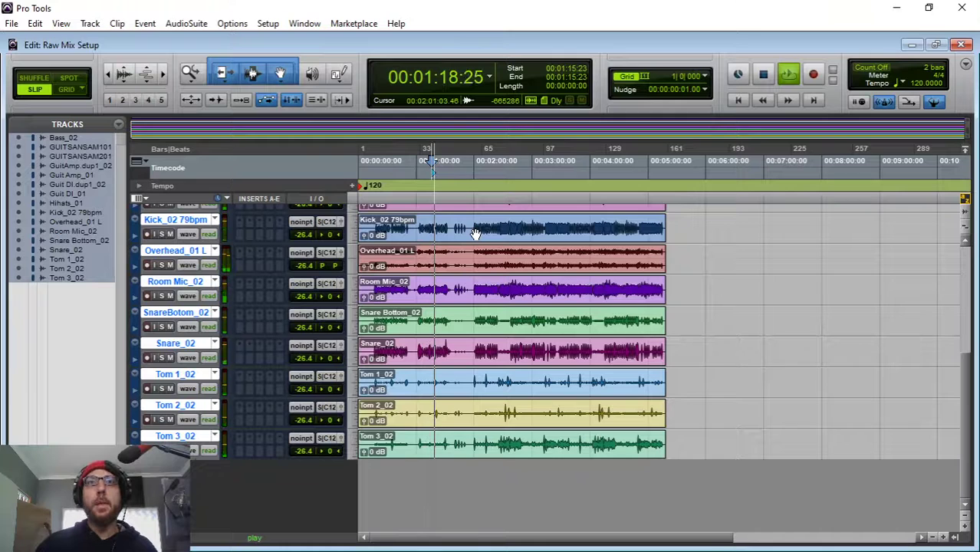
{"action": "key", "text": "space"}
{"action": "left_click", "coordinate": [484, 172]}
{"action": "left_click", "coordinate": [491, 174]}
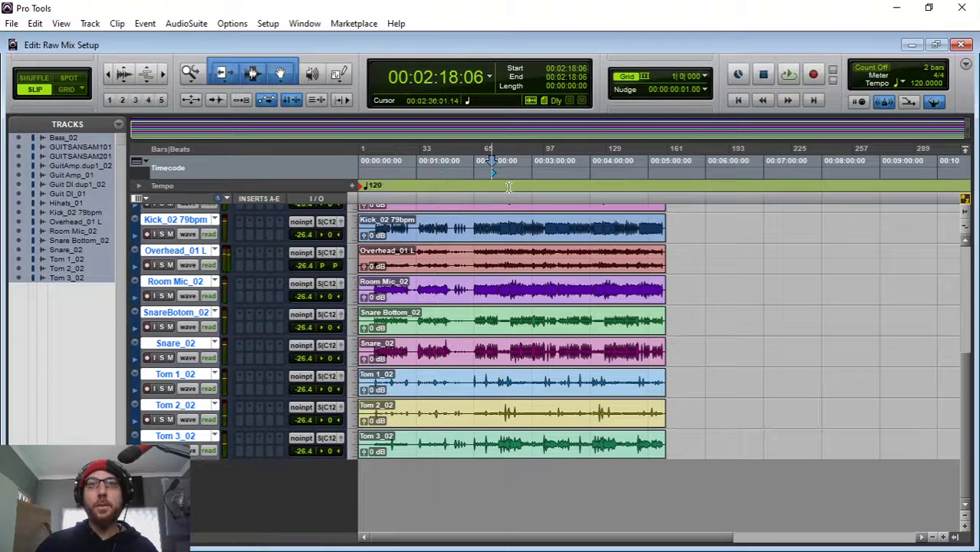
{"action": "key", "text": "space"}
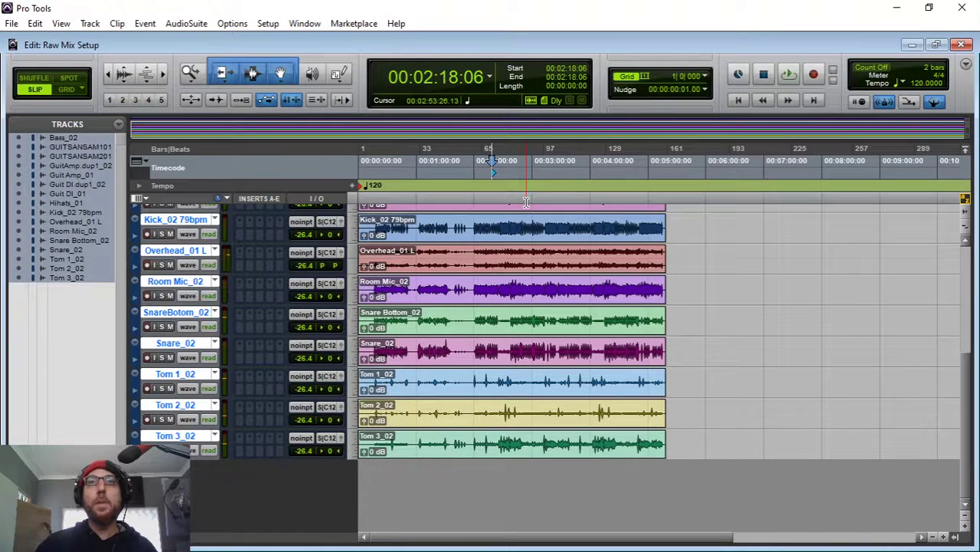
Play the song with the Mix window shown and adjust the grouped faders together to -25.6 dB
{"action": "key", "text": "ctrl+equal"}
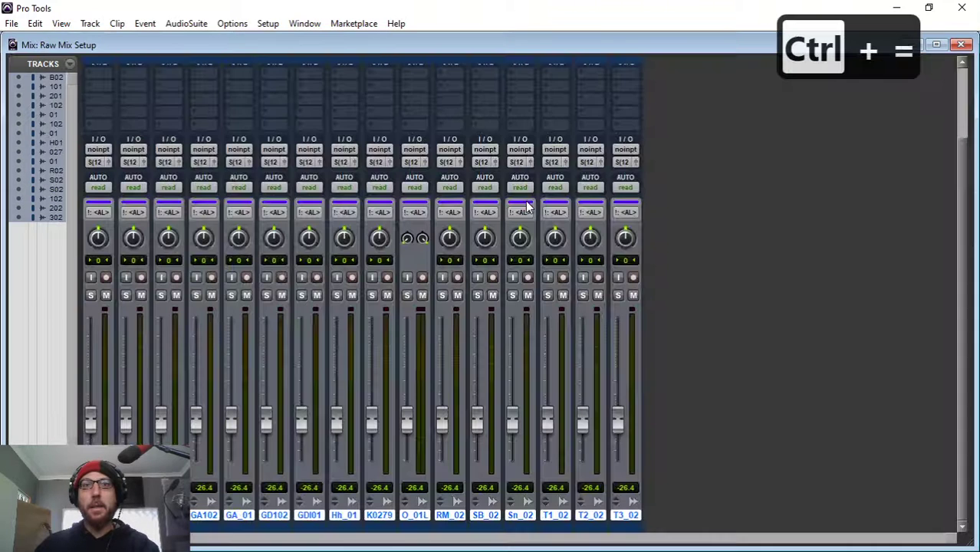
{"action": "key", "text": "space"}
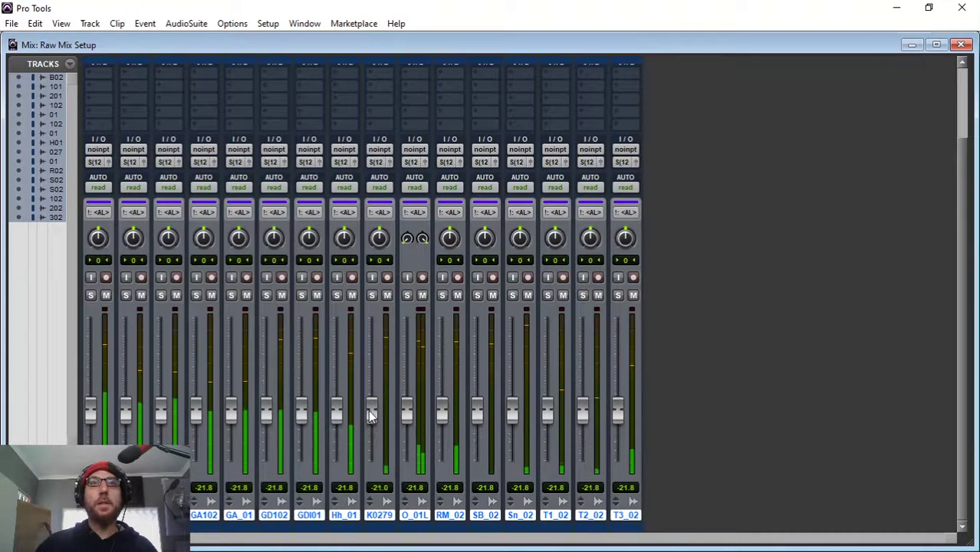
{"action": "key", "text": "space"}
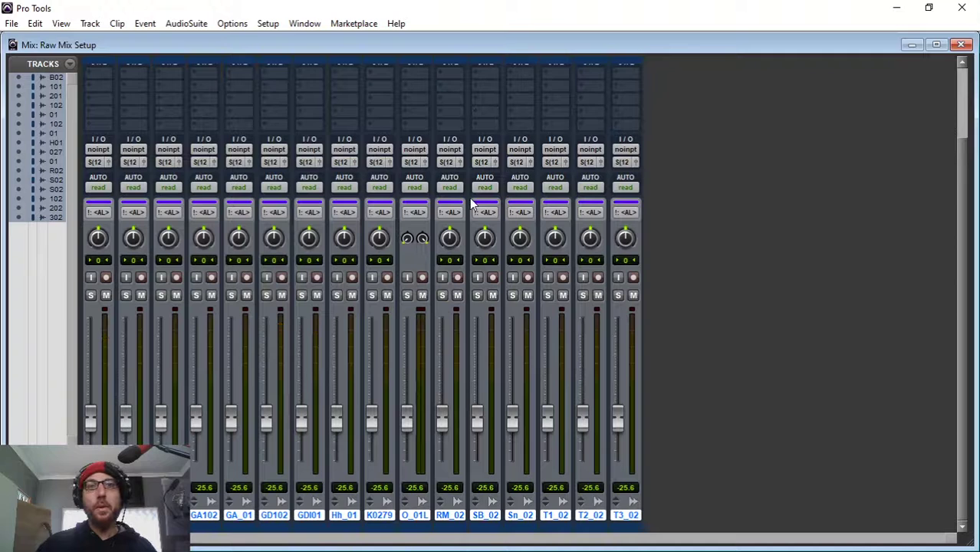
Select all drum tracks from Hihats_01 through Tom 3_02 in the Edit window
{"action": "key", "text": "ctrl+equal"}
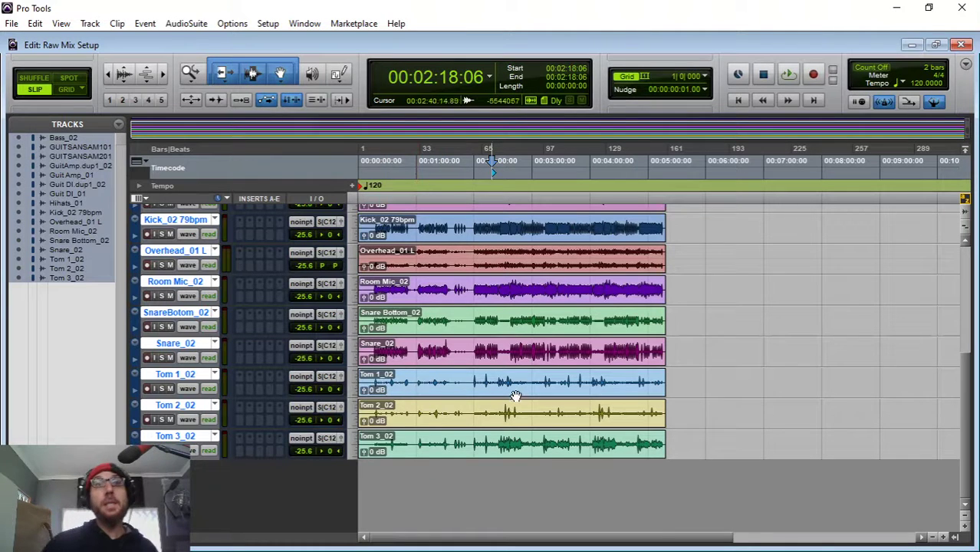
{"action": "scroll", "coordinate": [461, 387], "scroll_direction": "up", "scroll_amount": 5}
{"action": "scroll", "coordinate": [537, 395], "scroll_direction": "down", "scroll_amount": 5}
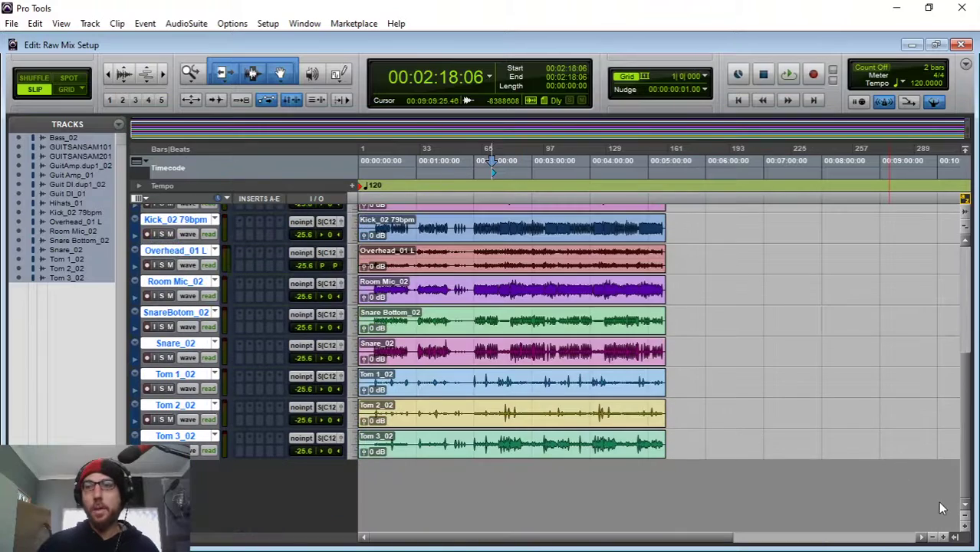
{"action": "left_click", "coordinate": [965, 518]}
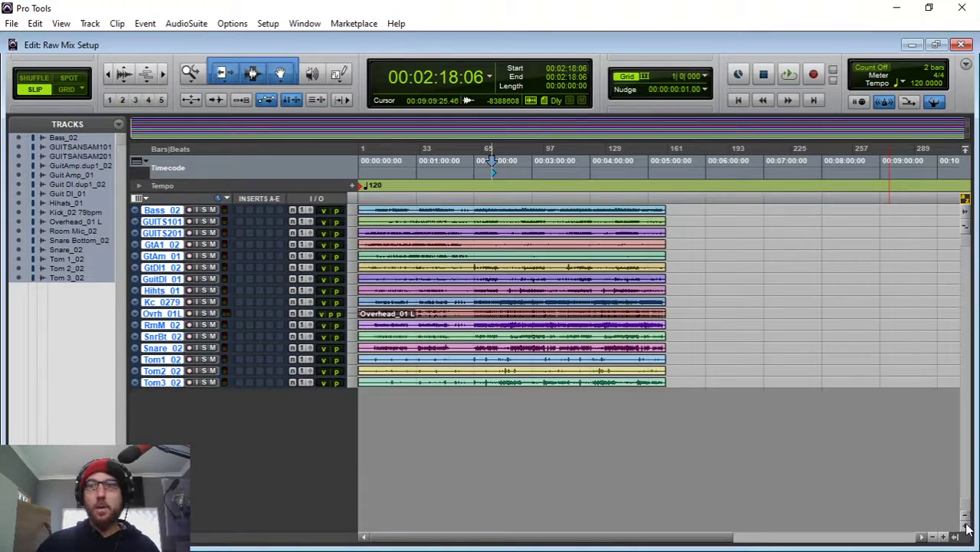
{"action": "left_click", "coordinate": [965, 513]}
{"action": "scroll", "coordinate": [429, 414], "scroll_direction": "down", "scroll_amount": 1}
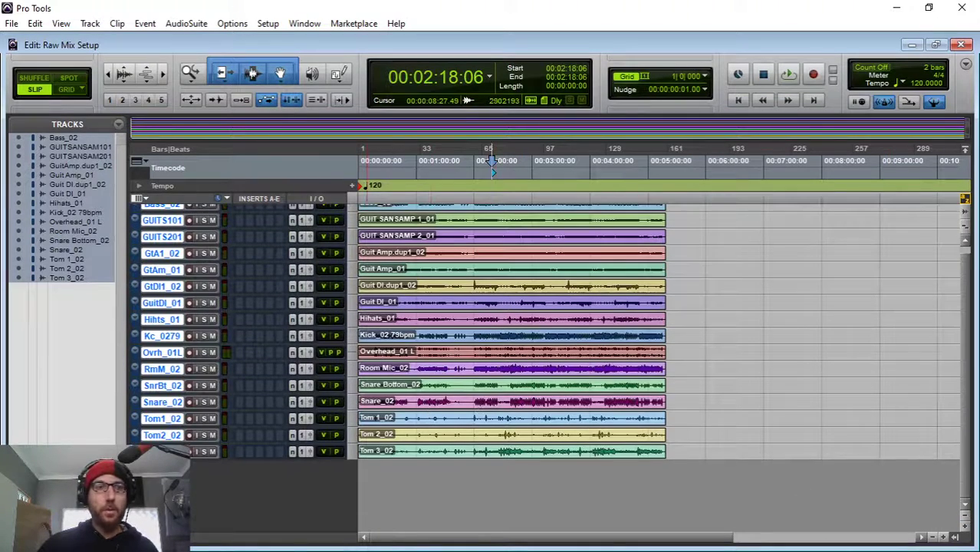
{"action": "left_click", "coordinate": [163, 475]}
{"action": "left_click", "coordinate": [163, 452]}
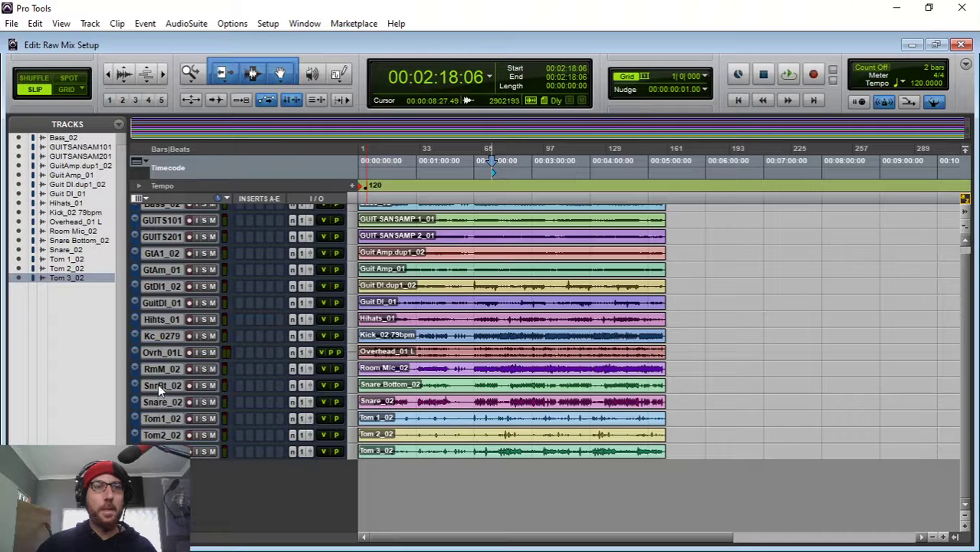
{"action": "left_click", "coordinate": [162, 320], "text": "shift"}
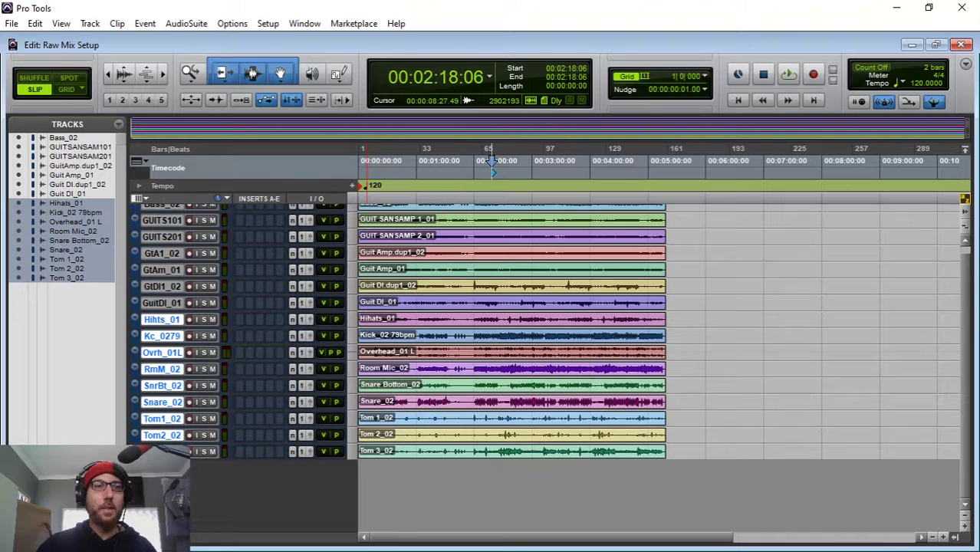
{"action": "left_click", "coordinate": [969, 531]}
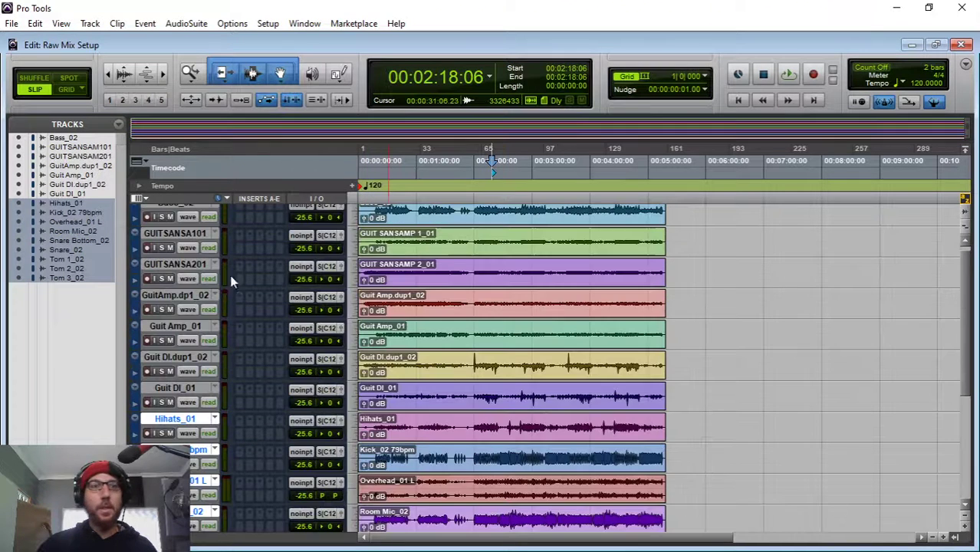
Make Bars|Beats the main time scale of the Edit window
{"action": "left_click", "coordinate": [138, 162]}
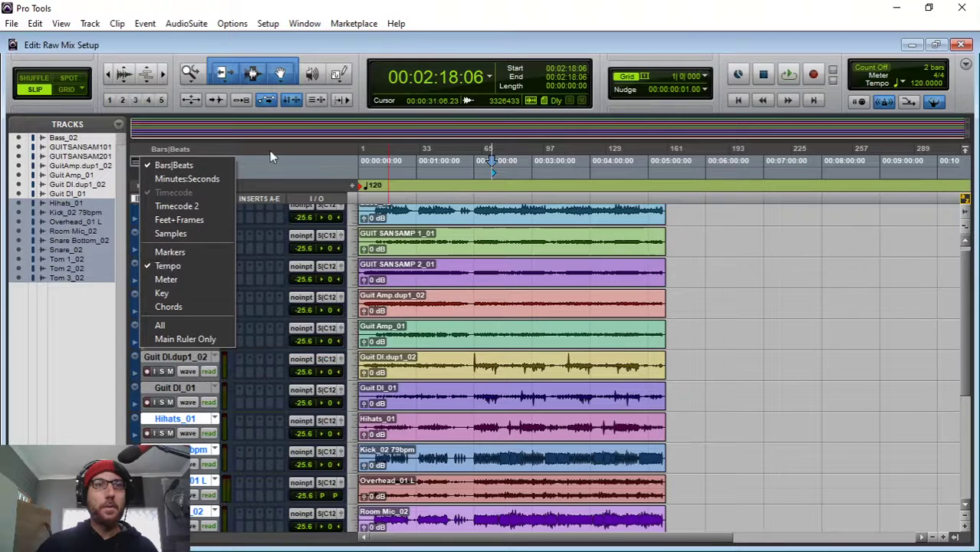
{"action": "left_click", "coordinate": [165, 151]}
{"action": "left_click", "coordinate": [139, 188]}
{"action": "left_click", "coordinate": [141, 188]}
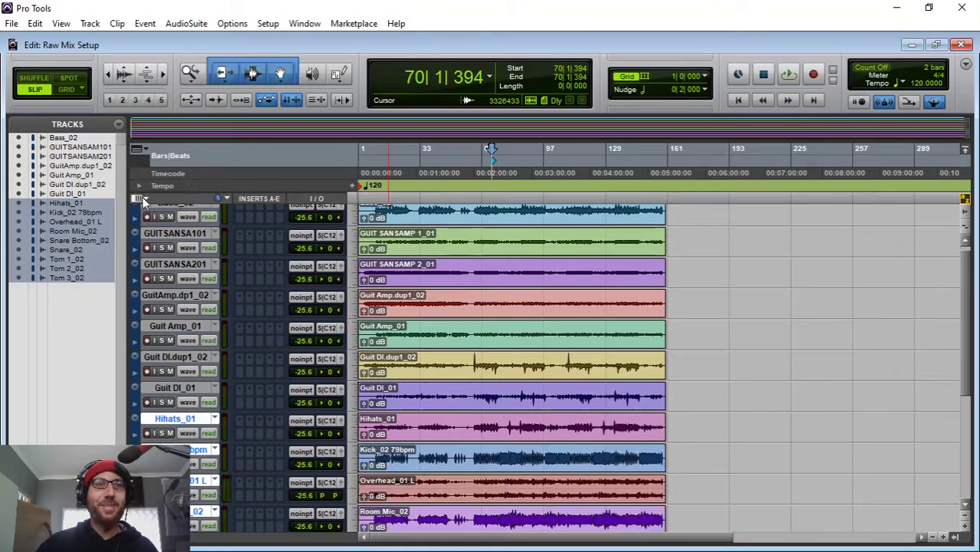
Hide the Track Color display in the Edit window and show it again
{"action": "left_click", "coordinate": [138, 199]}
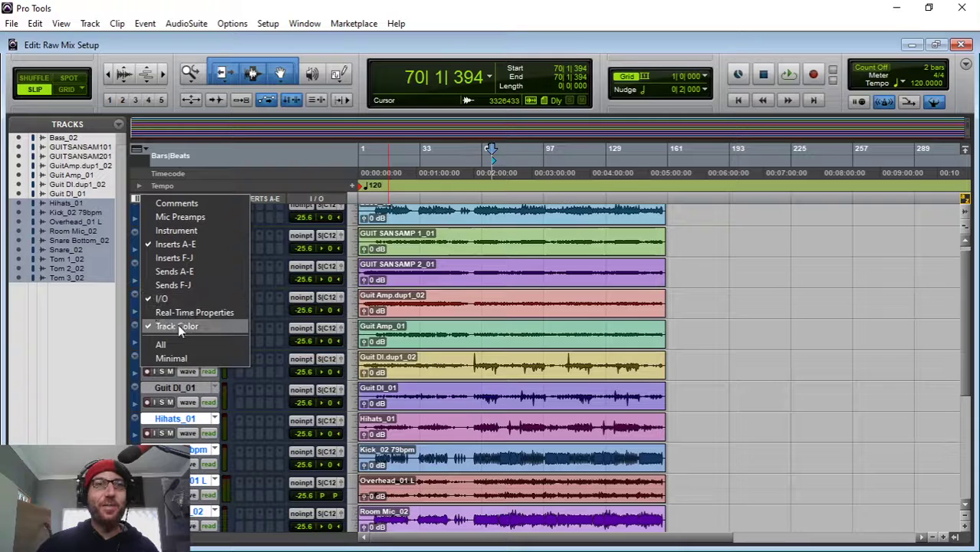
{"action": "left_click", "coordinate": [178, 325]}
{"action": "left_click", "coordinate": [138, 199]}
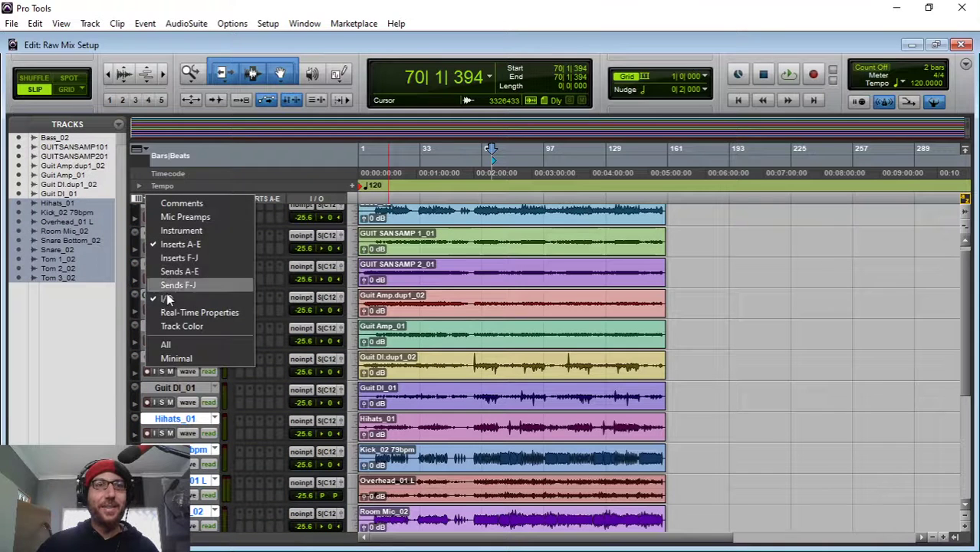
{"action": "left_click", "coordinate": [156, 323]}
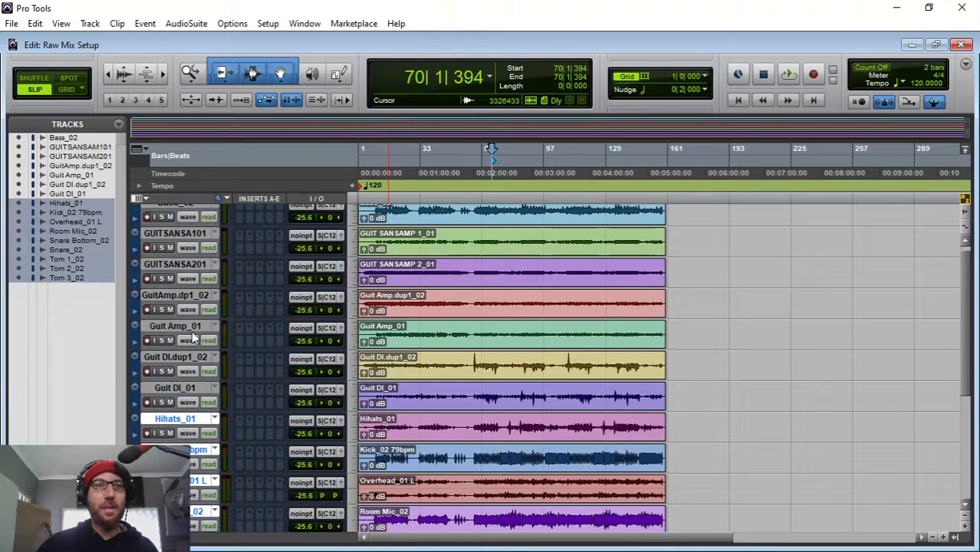
Hide the Inserts A-E and I/O columns in the Edit window
{"action": "left_click", "coordinate": [139, 199]}
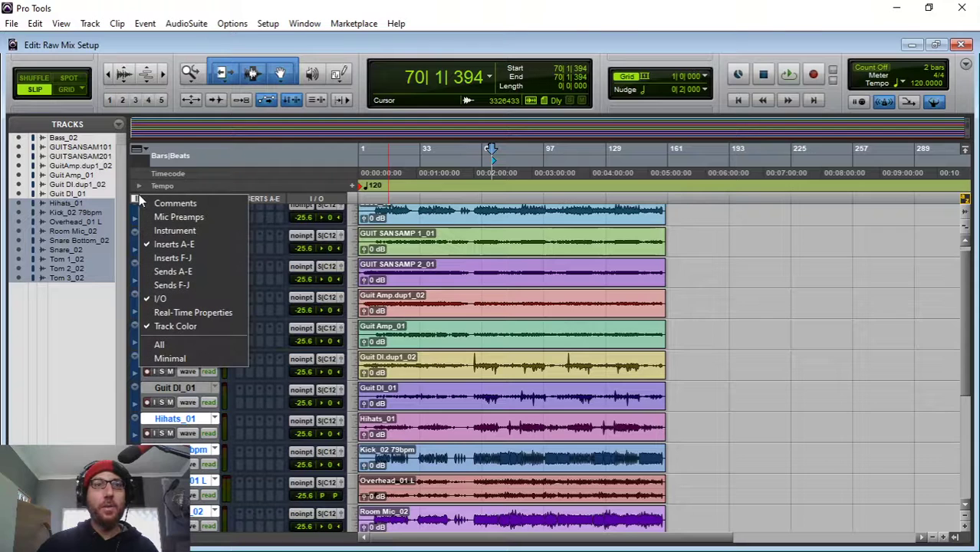
{"action": "left_click", "coordinate": [162, 247]}
{"action": "left_click", "coordinate": [138, 199]}
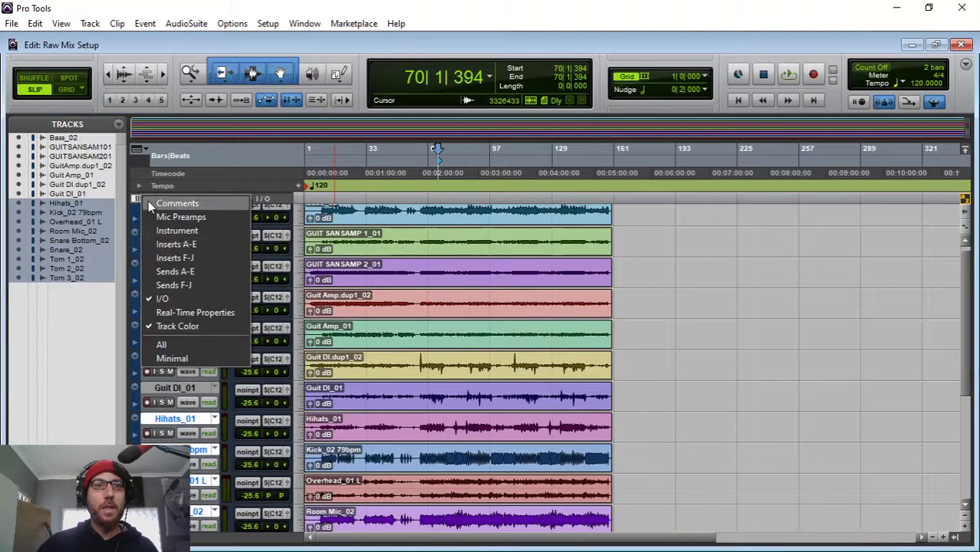
{"action": "left_click", "coordinate": [161, 300]}
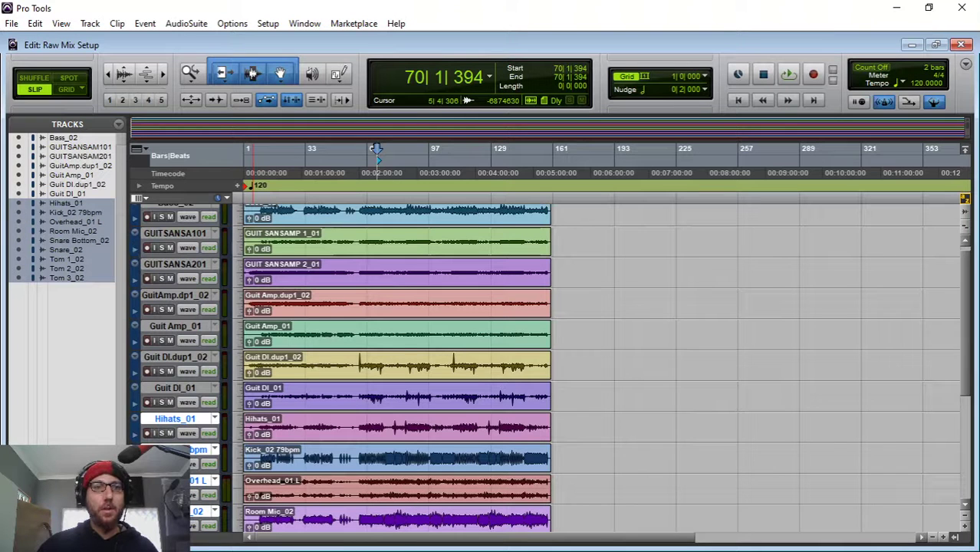
Color the selected drum tracks, Hihats_01 to Tom 3_02, bright blue with the color palette
{"action": "scroll", "coordinate": [299, 430], "scroll_direction": "down", "scroll_amount": 5}
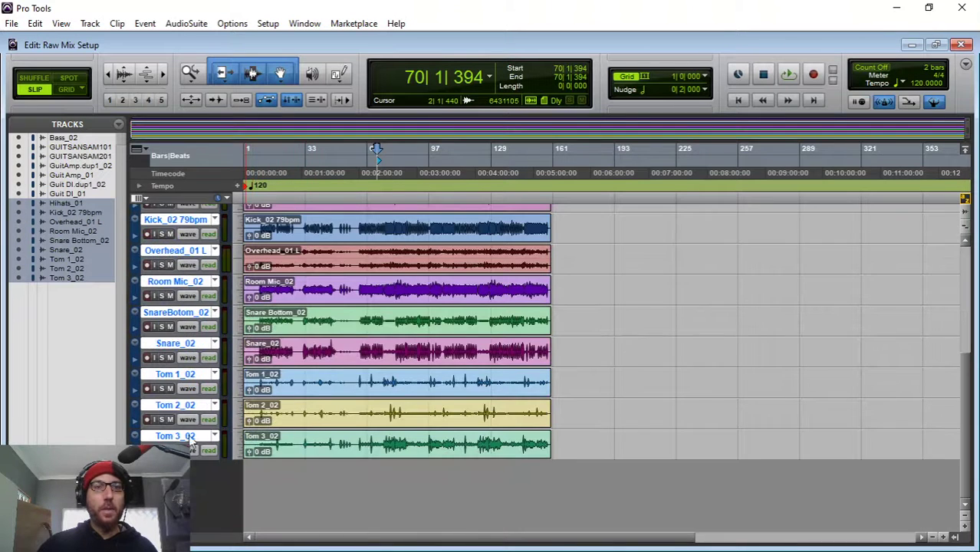
{"action": "scroll", "coordinate": [170, 282], "scroll_direction": "up", "scroll_amount": 2}
{"action": "scroll", "coordinate": [170, 282], "scroll_direction": "down", "scroll_amount": 2}
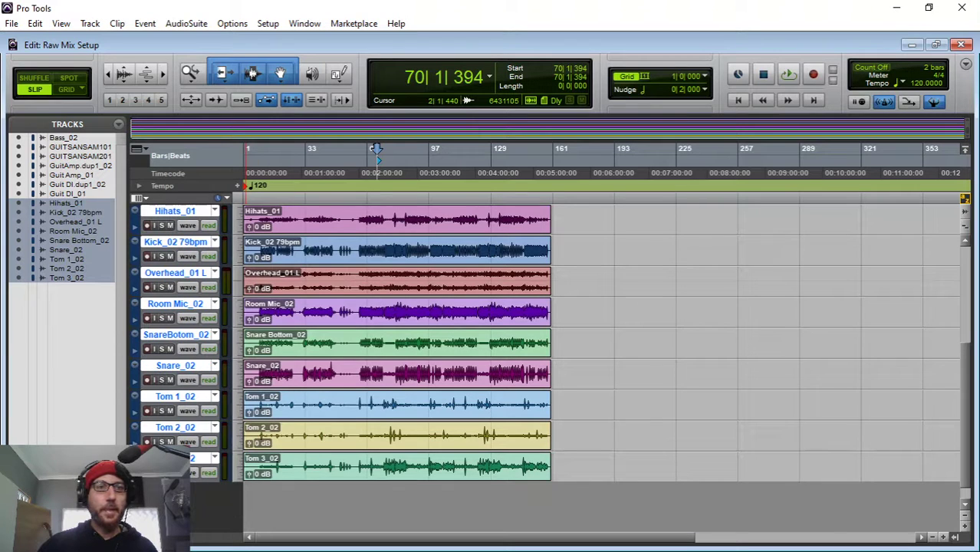
{"action": "double_click", "coordinate": [135, 280]}
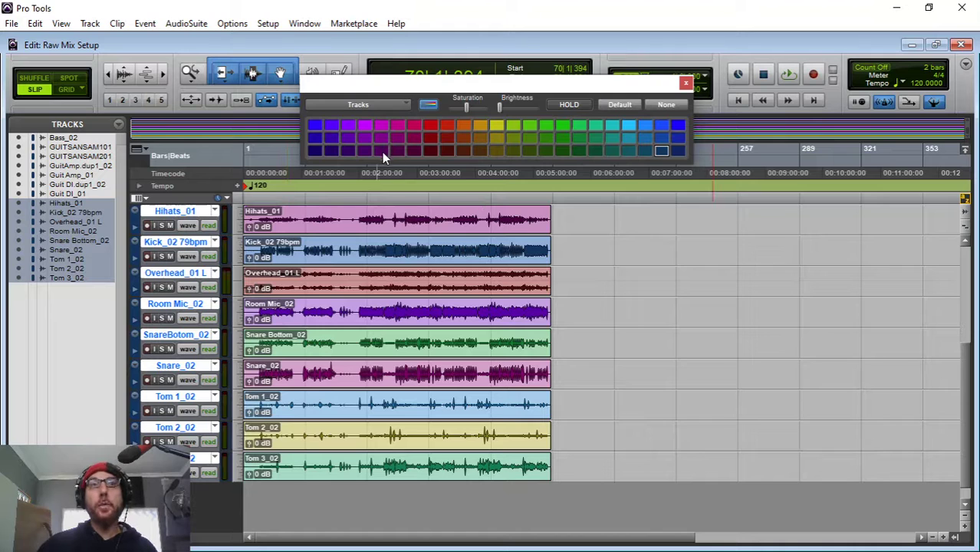
{"action": "left_click", "coordinate": [678, 126]}
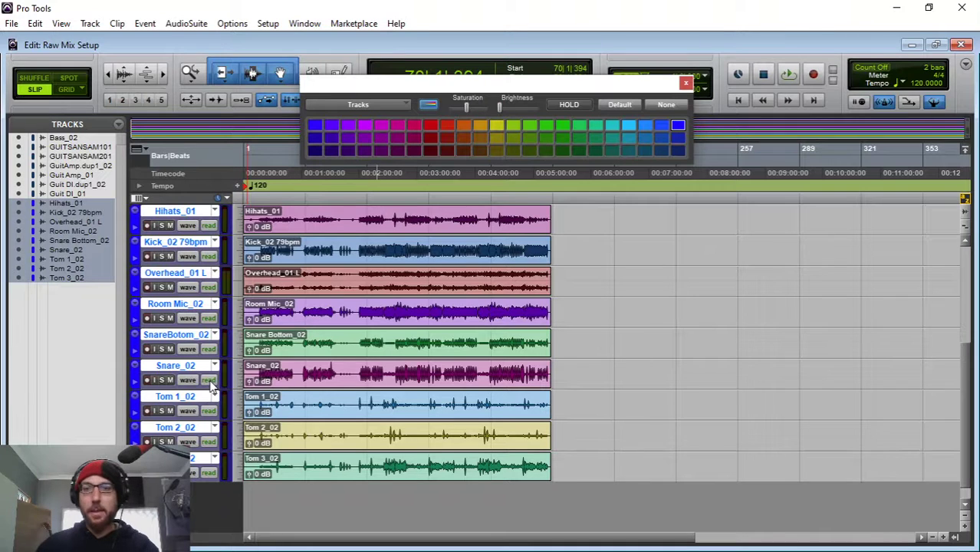
Show the Mix window and turn the palette's channel strip coloring off and back on
{"action": "key", "text": "ctrl+equal"}
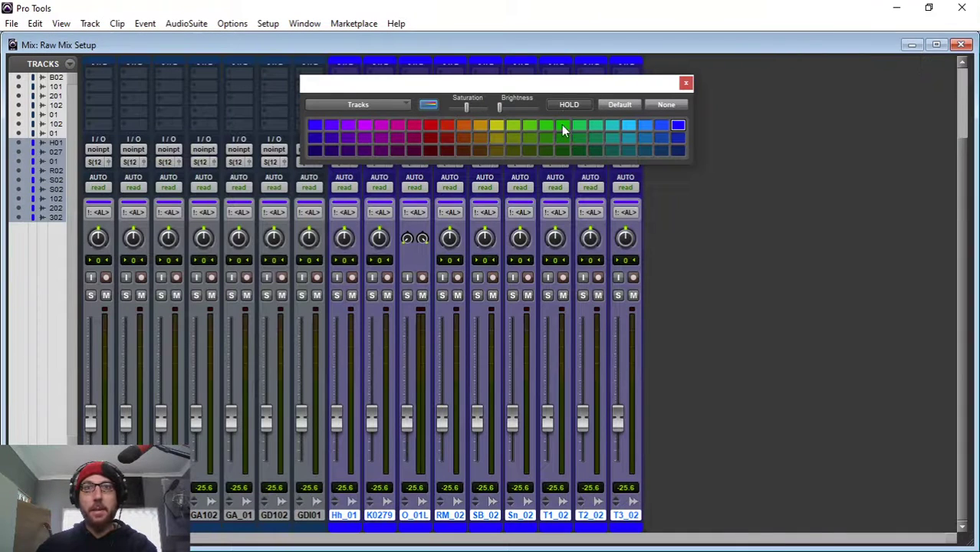
{"action": "left_click_drag", "start_coordinate": [563, 92], "coordinate": [556, 232]}
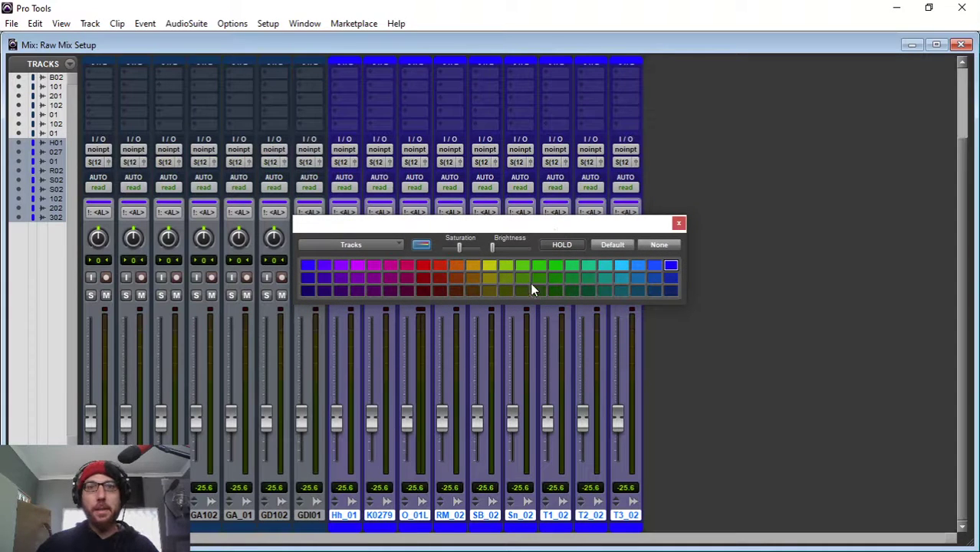
{"action": "left_click", "coordinate": [424, 246]}
{"action": "left_click", "coordinate": [422, 245]}
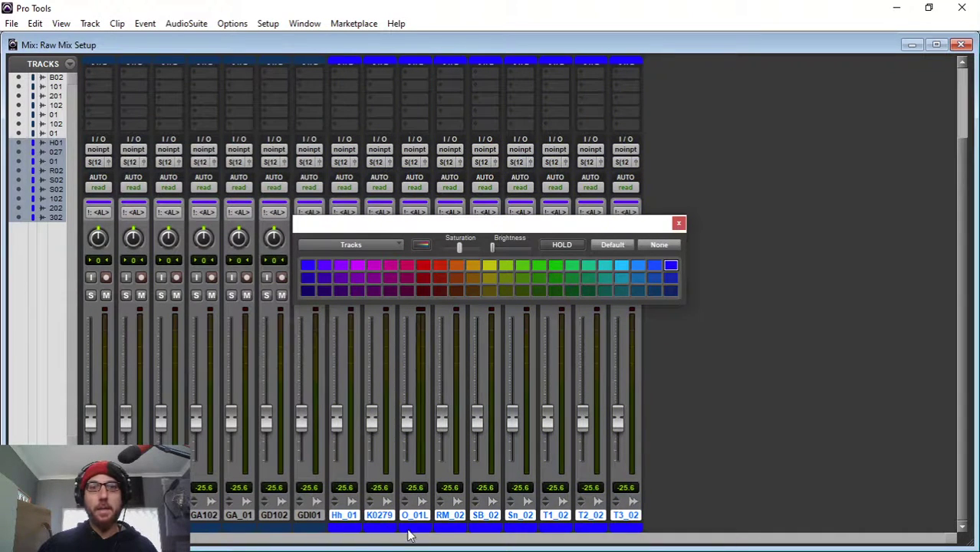
{"action": "left_click", "coordinate": [421, 246]}
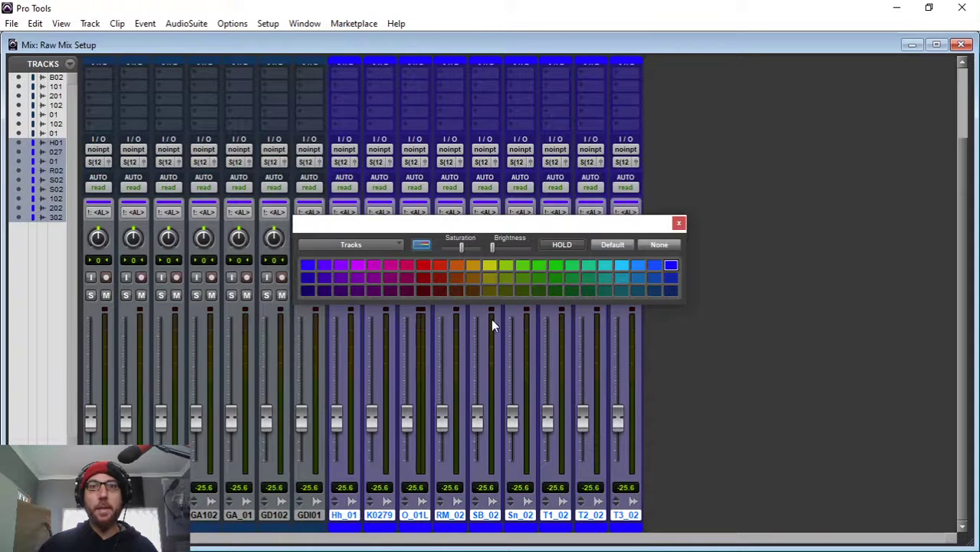
Try out the palette's brightness adjustment on the channel strip colors in the Mix window
{"action": "left_click_drag", "start_coordinate": [496, 247], "coordinate": [392, 238]}
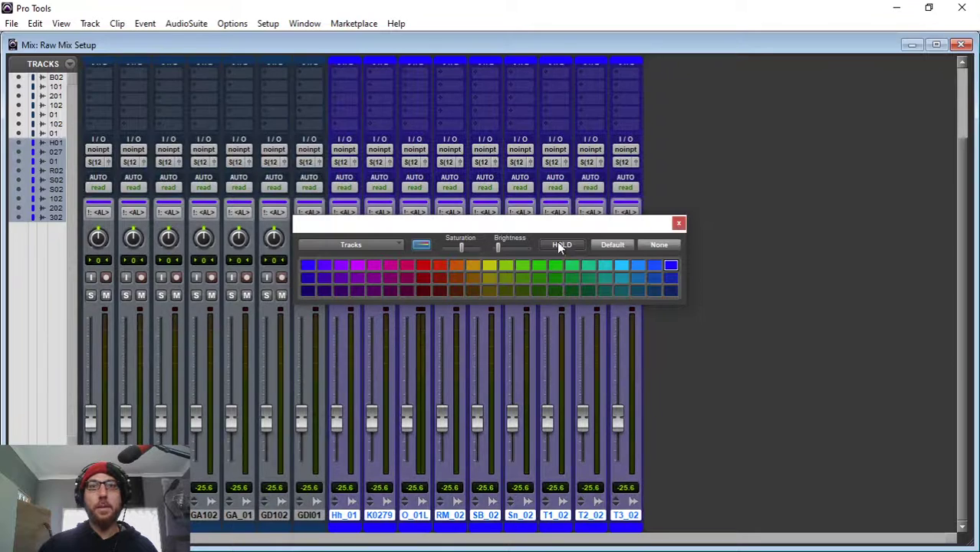
{"action": "left_click_drag", "start_coordinate": [498, 246], "coordinate": [415, 248]}
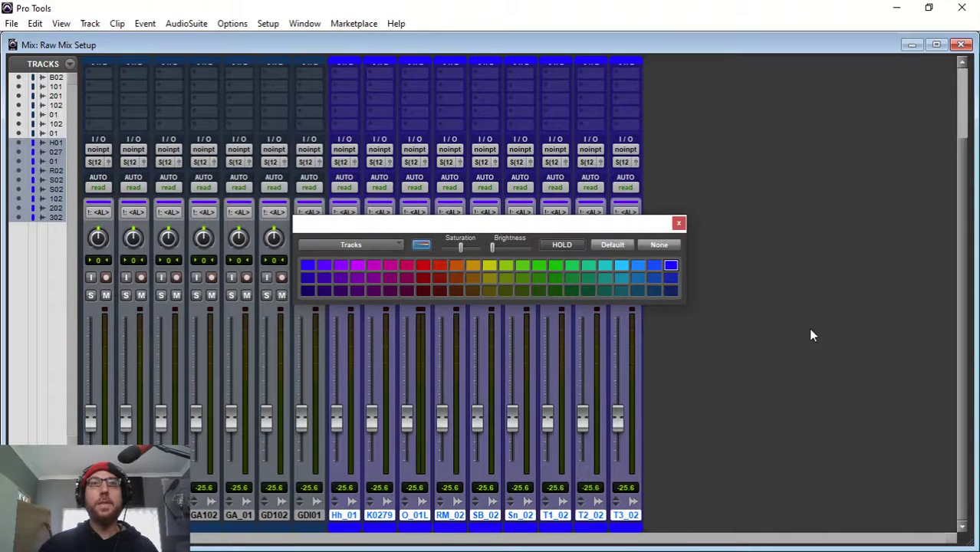
{"action": "scroll", "coordinate": [645, 148], "scroll_direction": "up", "scroll_amount": 3}
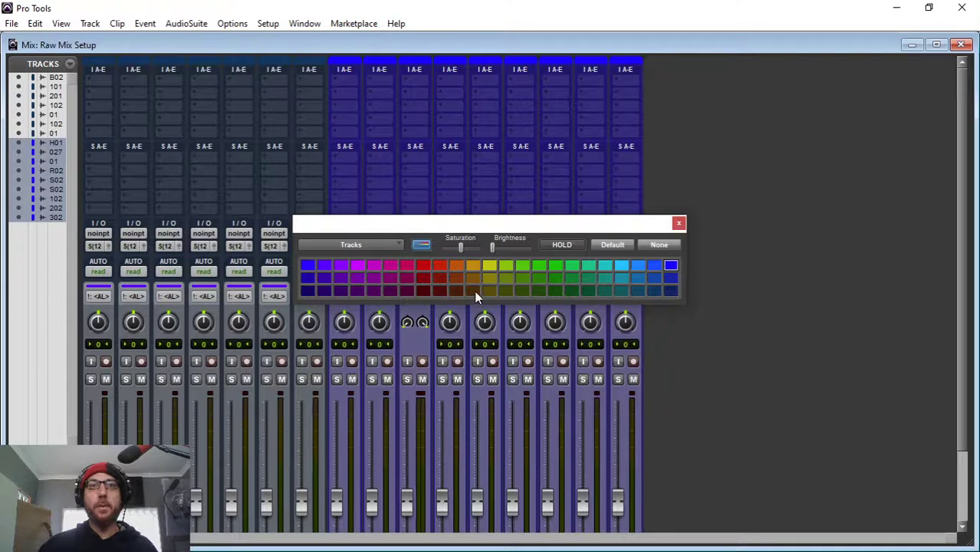
{"action": "scroll", "coordinate": [699, 325], "scroll_direction": "down", "scroll_amount": 3}
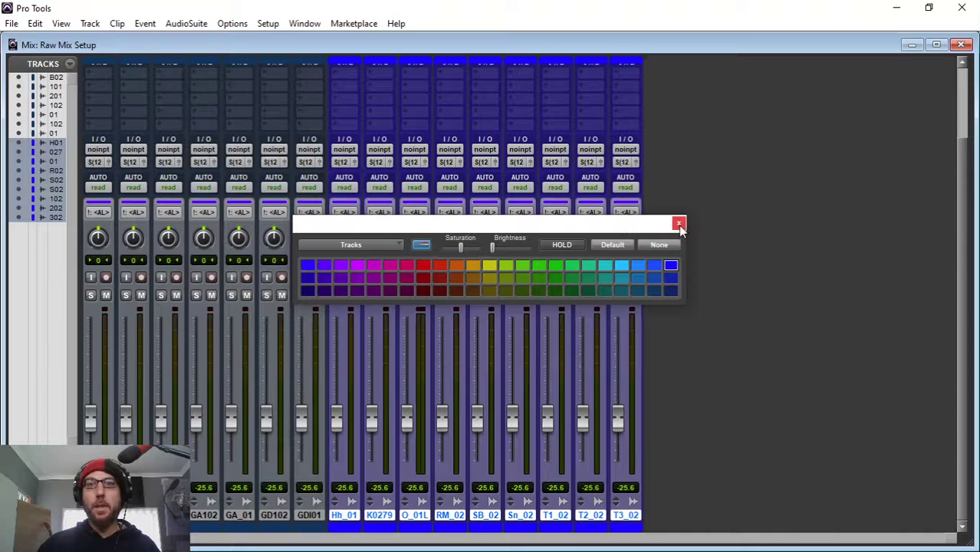
{"action": "key", "text": "ctrl+equal"}
{"action": "key", "text": "ctrl+equal"}
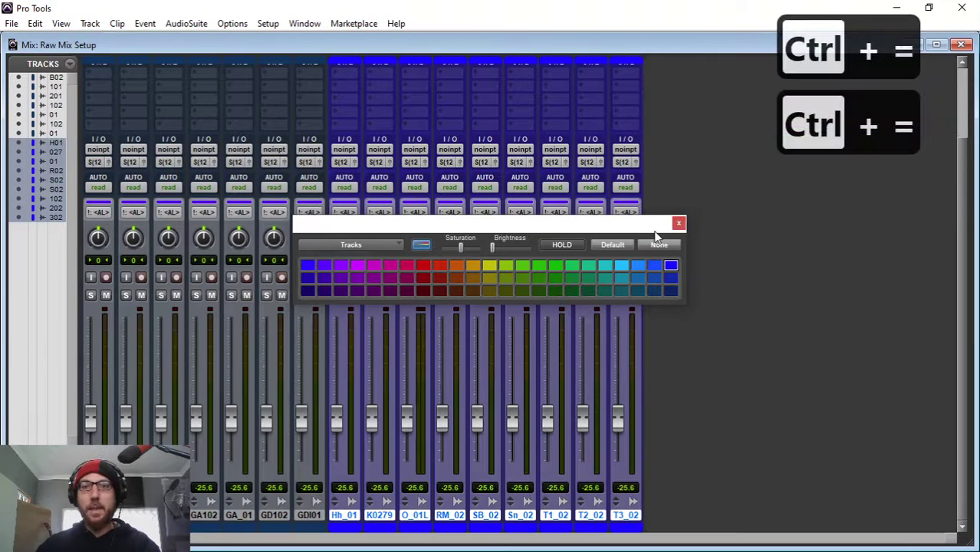
In the Edit window, select the full-length clips on Hihats_01 through Tom 3_02 and color them bright blue
{"action": "key", "text": "ctrl+equal"}
{"action": "left_click_drag", "start_coordinate": [495, 223], "coordinate": [522, 72]}
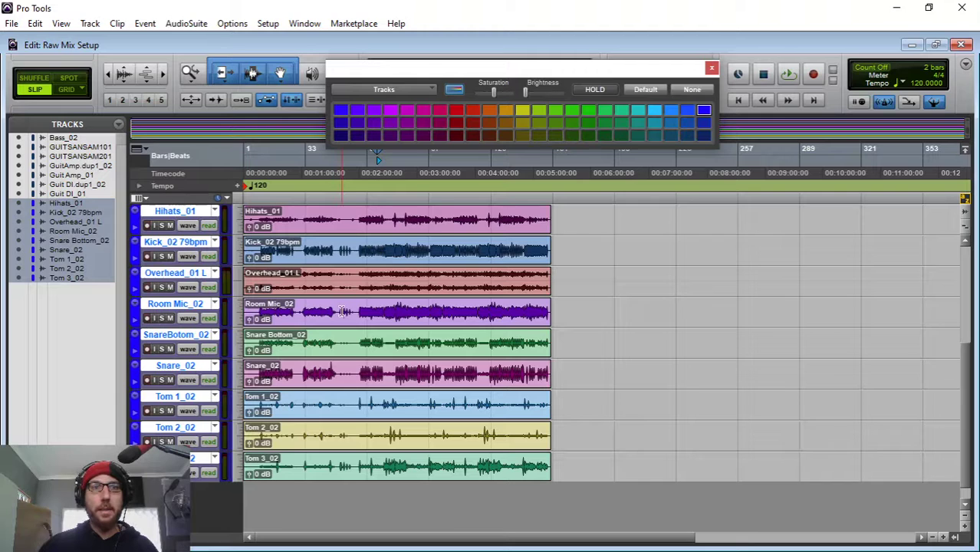
{"action": "scroll", "coordinate": [340, 307], "scroll_direction": "up", "scroll_amount": 1}
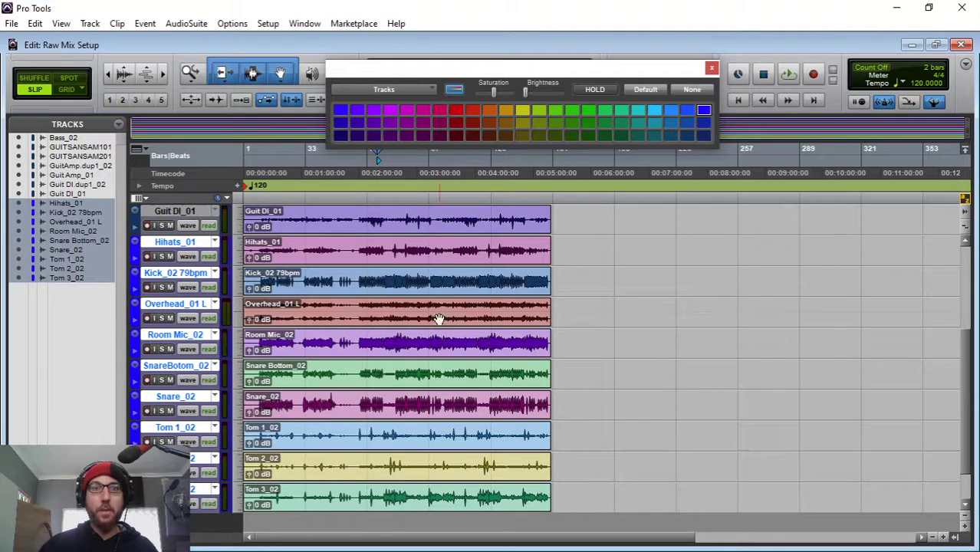
{"action": "left_click_drag", "start_coordinate": [563, 245], "coordinate": [365, 307]}
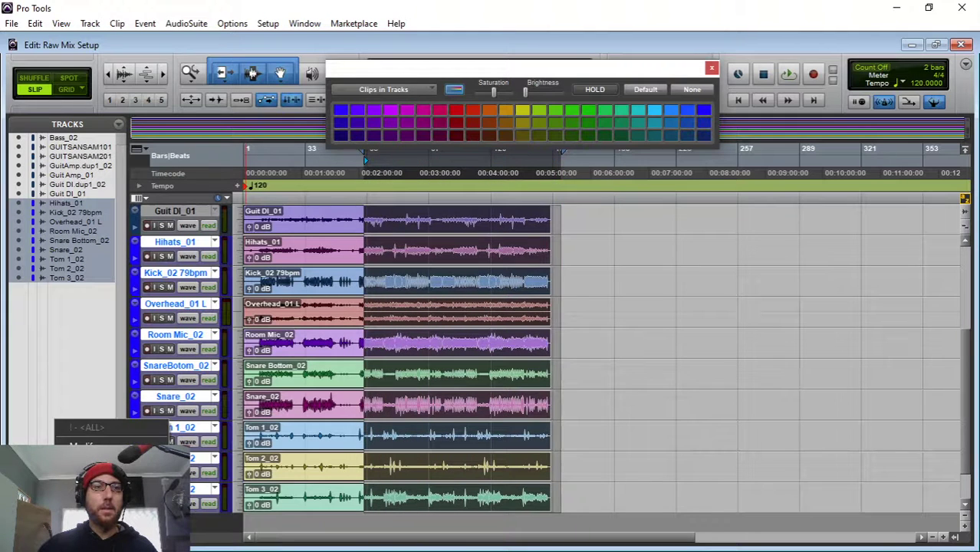
{"action": "left_click", "coordinate": [671, 430]}
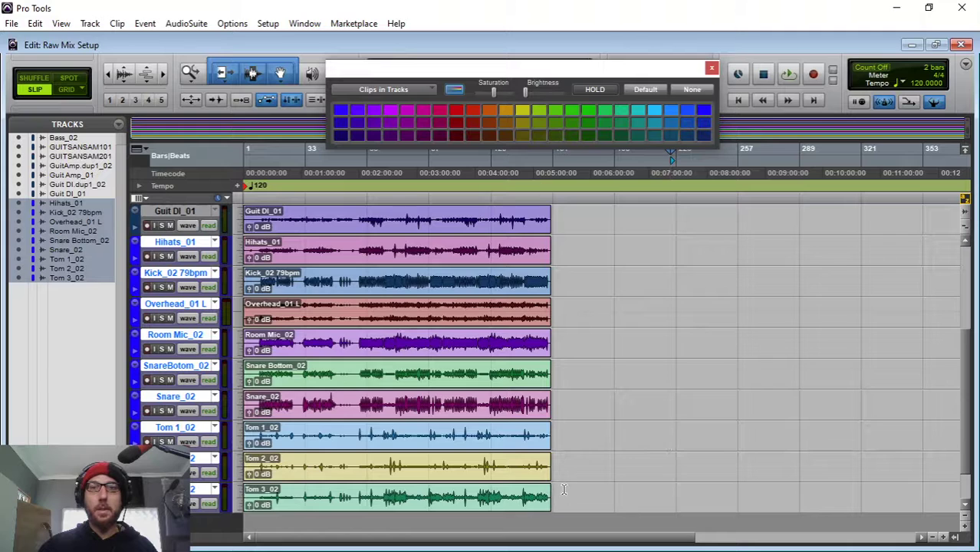
{"action": "left_click_drag", "start_coordinate": [566, 495], "coordinate": [235, 260]}
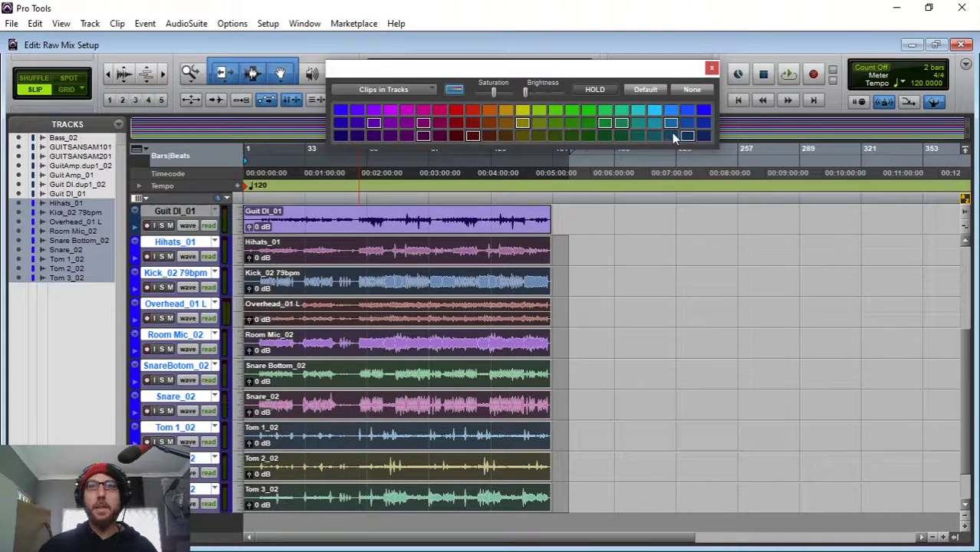
{"action": "left_click", "coordinate": [702, 111]}
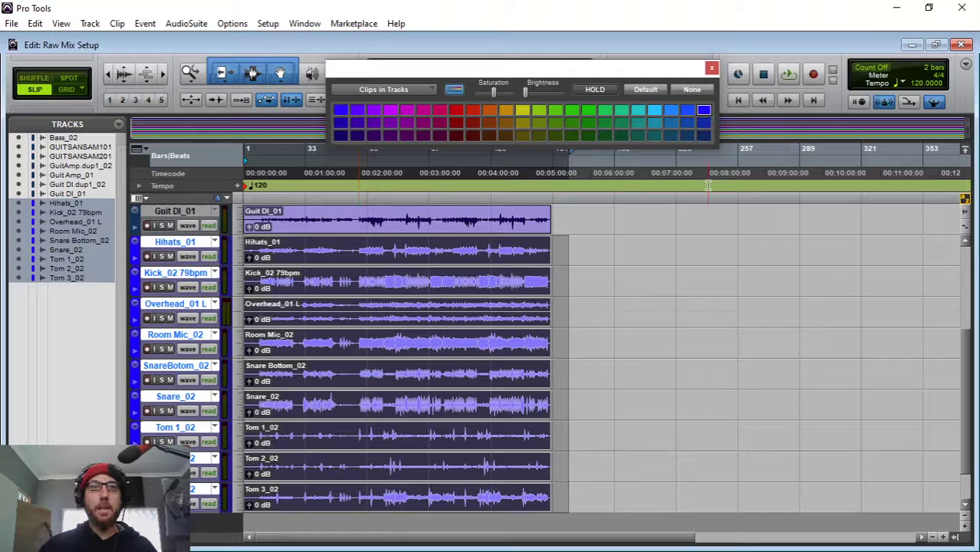
{"action": "left_click", "coordinate": [674, 290]}
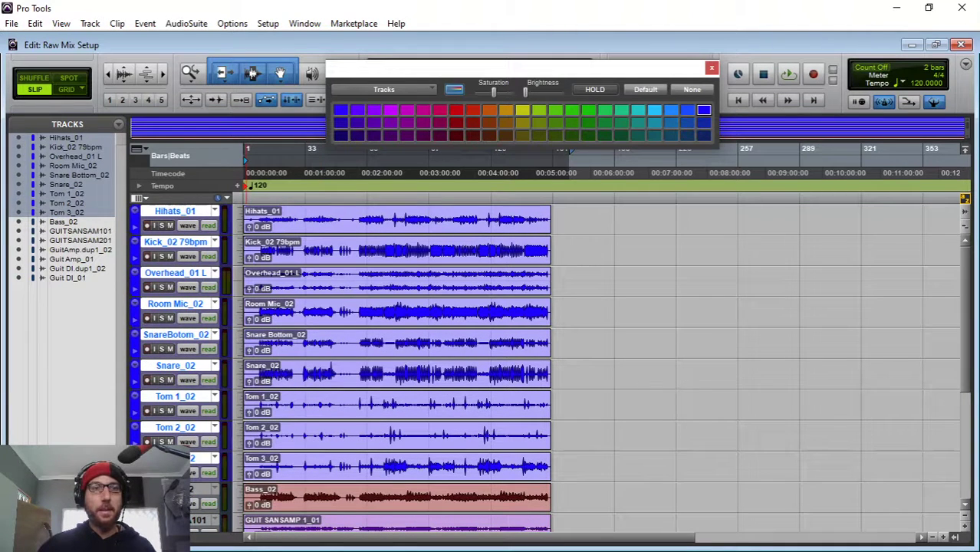
Reorder the drum tracks so Kick, Snare, Snare Bottom and Tom 1 to Tom 3 come before the Hihats_01 track
{"action": "left_click", "coordinate": [174, 489]}
{"action": "left_click_drag", "start_coordinate": [170, 243], "coordinate": [176, 217]}
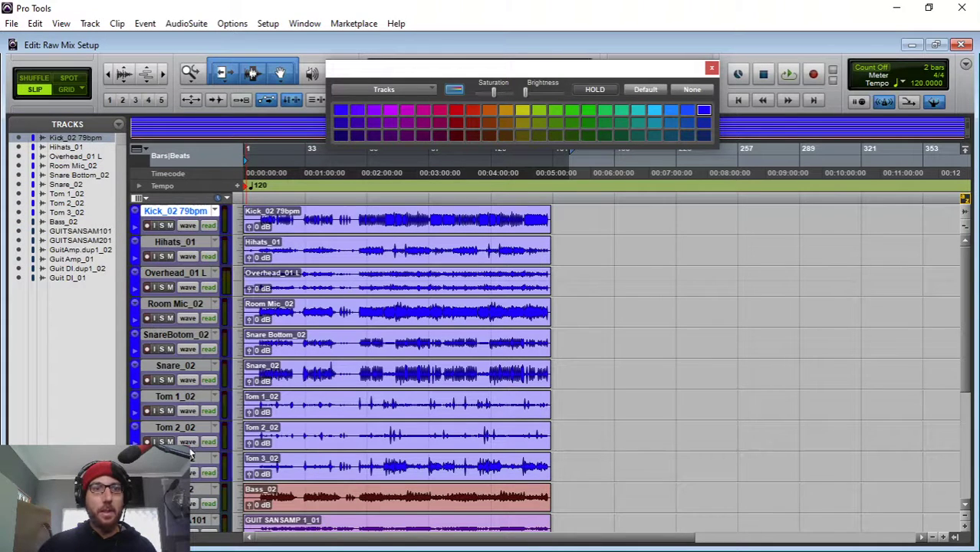
{"action": "left_click_drag", "start_coordinate": [177, 368], "coordinate": [174, 239]}
{"action": "left_click_drag", "start_coordinate": [184, 380], "coordinate": [175, 274]}
{"action": "left_click", "coordinate": [178, 397]}
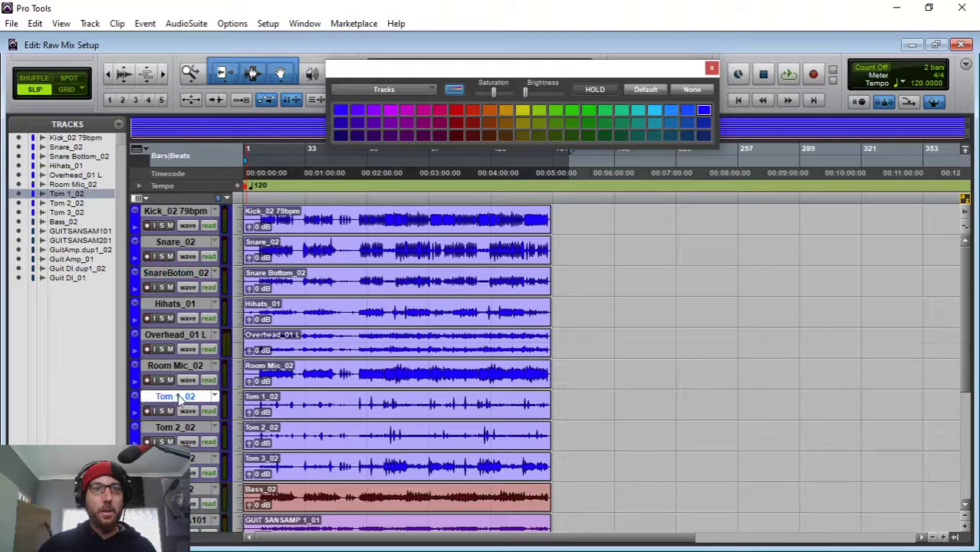
{"action": "left_click", "coordinate": [177, 459], "text": "shift"}
{"action": "left_click_drag", "start_coordinate": [178, 399], "coordinate": [184, 322]}
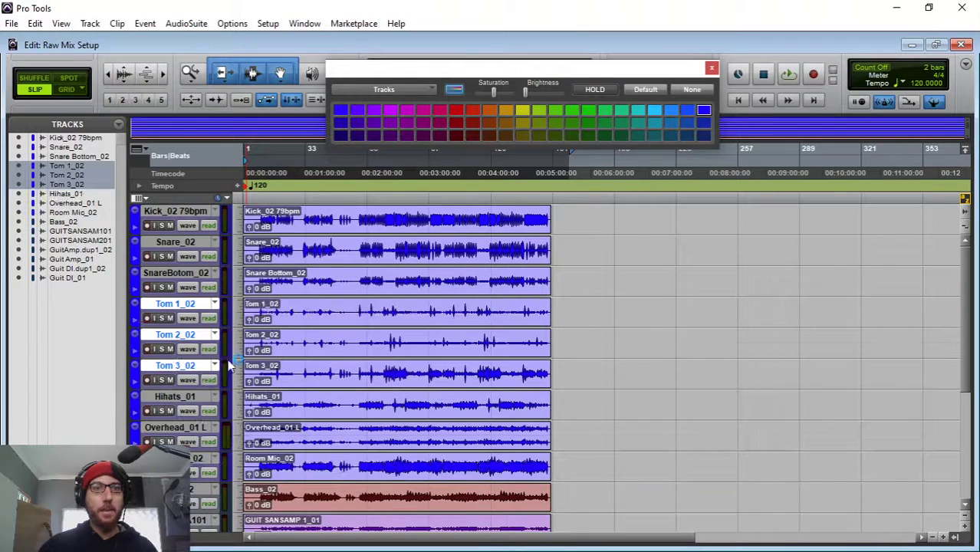
Enlarge the stereo Overhead_01 L track's height and select its full-length clip
{"action": "left_click", "coordinate": [171, 398]}
{"action": "left_click", "coordinate": [184, 431]}
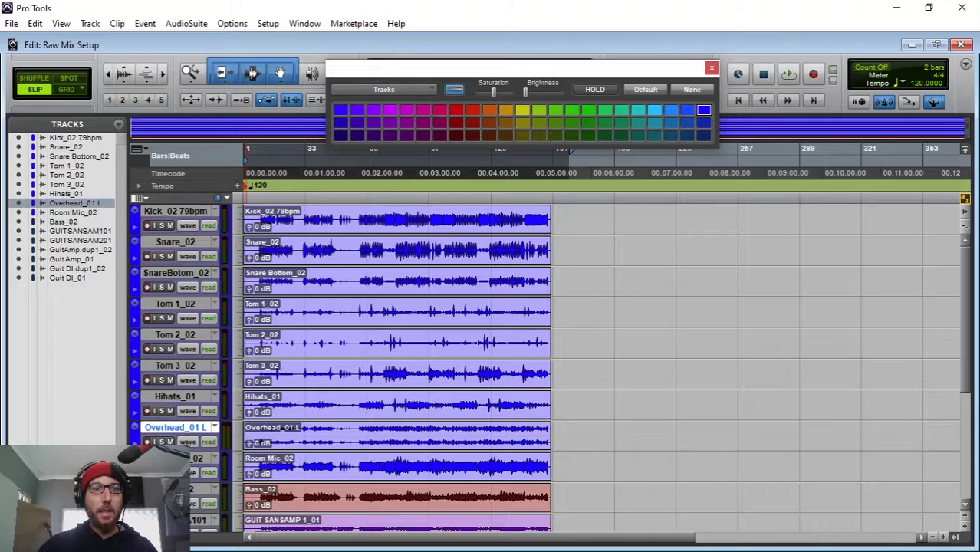
{"action": "left_click", "coordinate": [196, 459]}
{"action": "left_click_drag", "start_coordinate": [191, 451], "coordinate": [196, 530]}
{"action": "scroll", "coordinate": [334, 411], "scroll_direction": "down", "scroll_amount": 4}
{"action": "scroll", "coordinate": [334, 411], "scroll_direction": "up", "scroll_amount": 1}
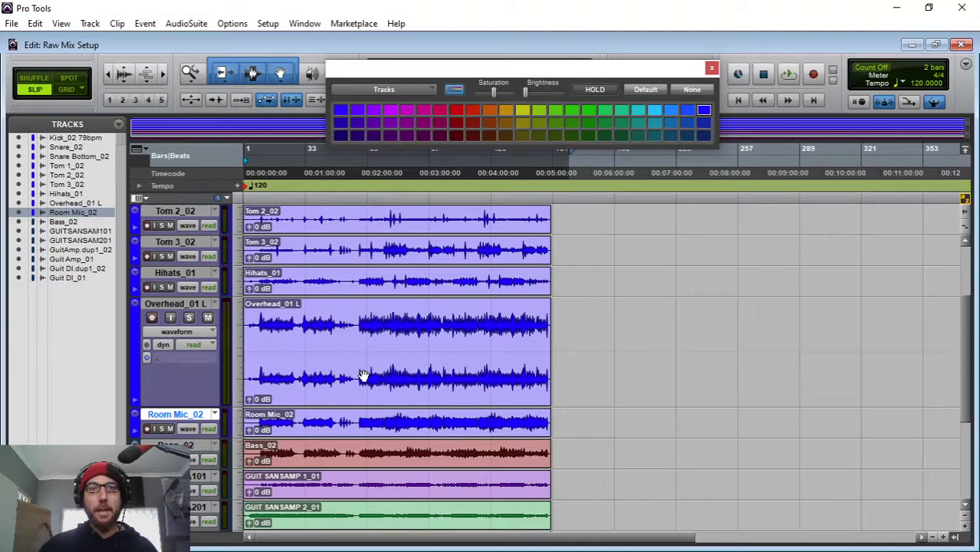
{"action": "left_click", "coordinate": [177, 304]}
{"action": "left_click", "coordinate": [316, 367]}
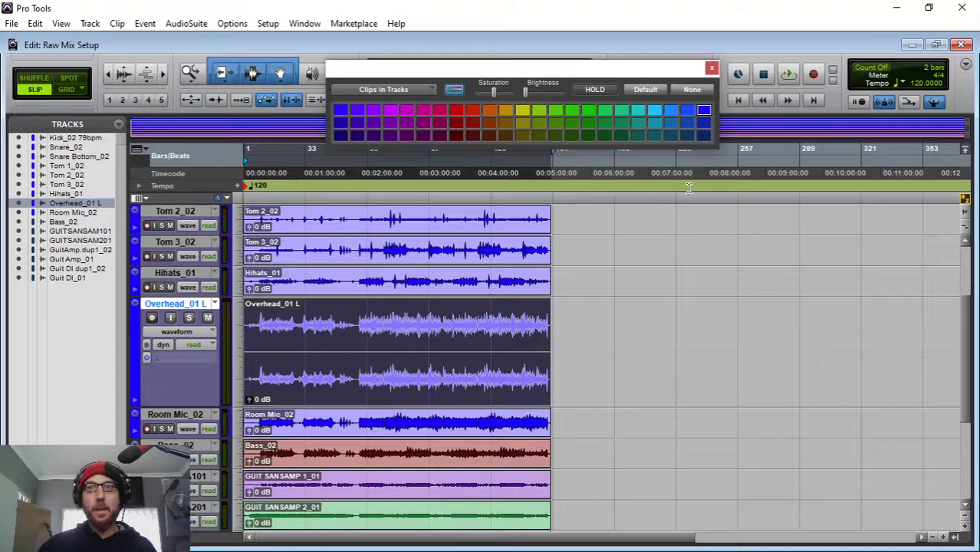
Switch to the Hendrix Rage folder to examine the separate left and right overhead files, then return to Pro Tools
{"action": "left_click", "coordinate": [896, 7]}
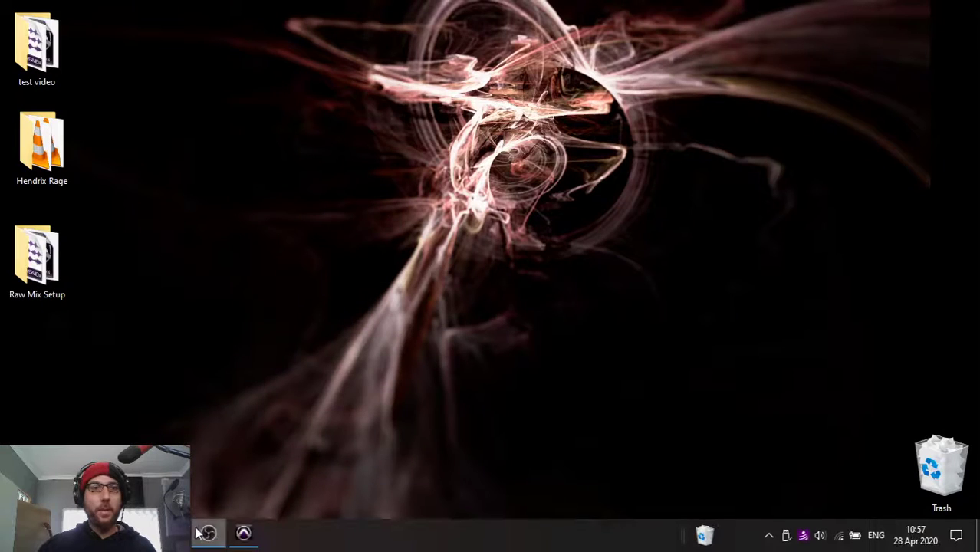
{"action": "mouse_move", "coordinate": [207, 533]}
{"action": "left_click", "coordinate": [215, 482]}
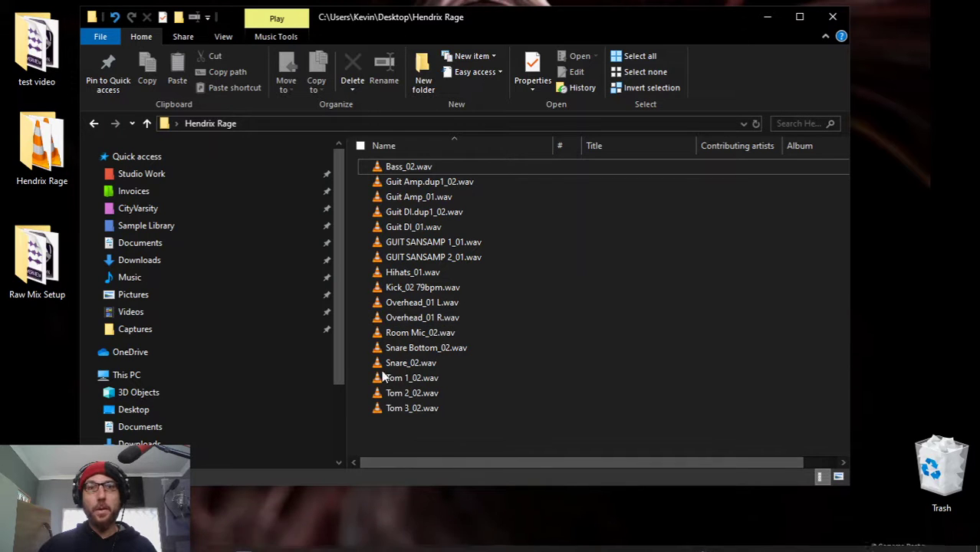
{"action": "mouse_move", "coordinate": [220, 539]}
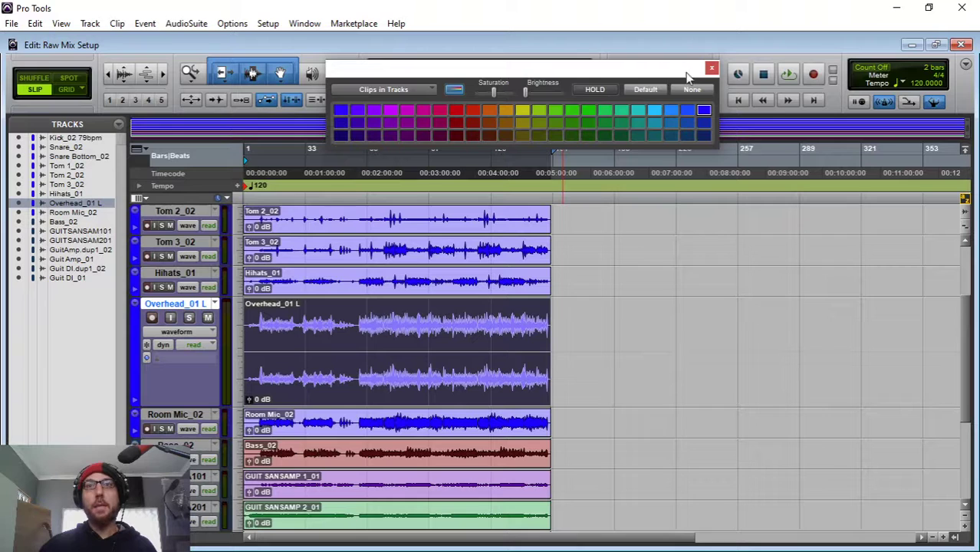
Close the color palette and create two new mono audio tracks below the Overhead_01 L track
{"action": "left_click", "coordinate": [712, 67]}
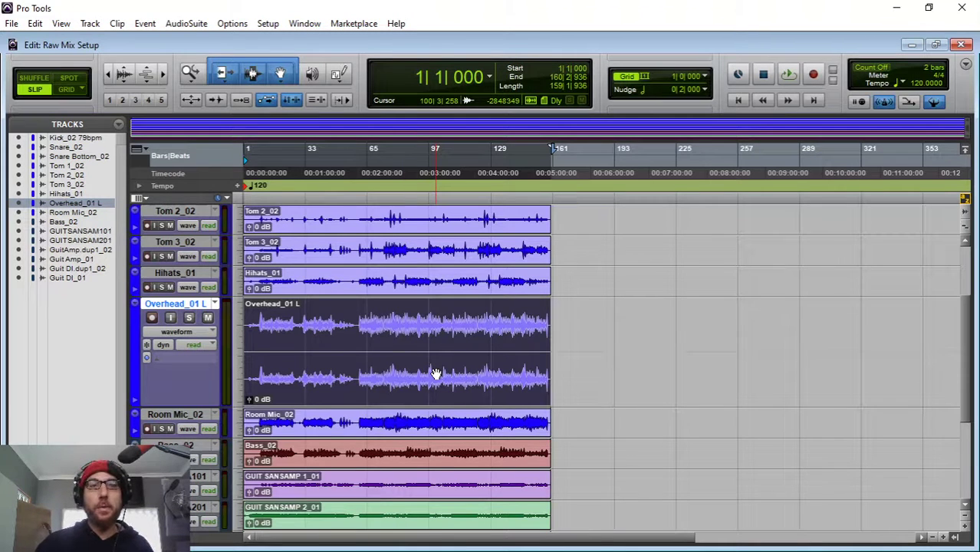
{"action": "left_click", "coordinate": [89, 23]}
{"action": "left_click", "coordinate": [100, 36]}
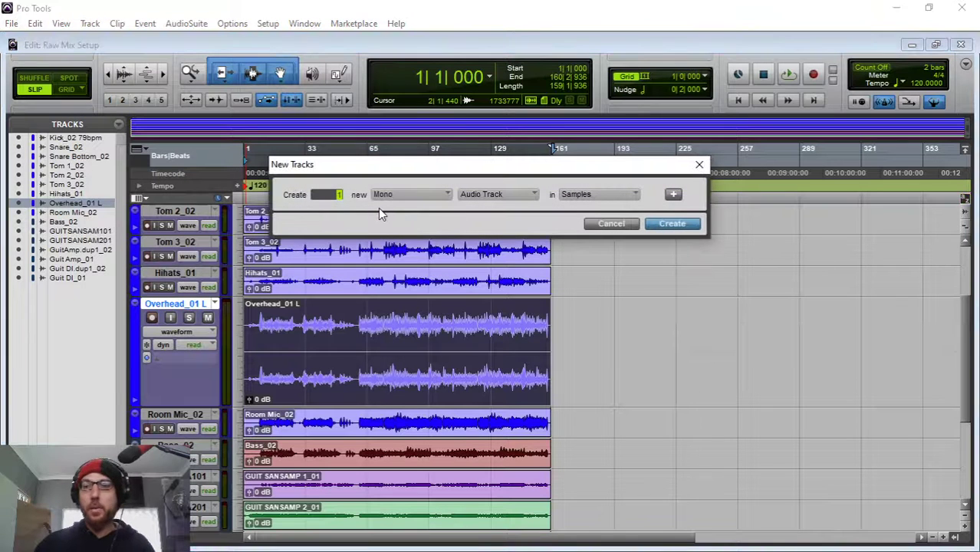
{"action": "type", "text": "2"}
{"action": "left_click", "coordinate": [672, 224]}
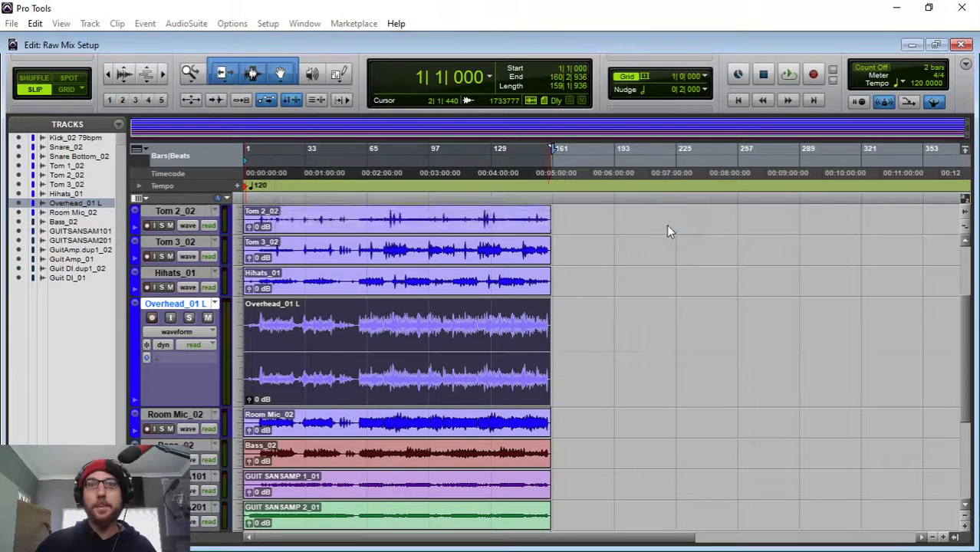
Move the stereo overhead clip onto the two new mono tracks and delete the emptied Overhead_01 L track
{"action": "left_click_drag", "start_coordinate": [329, 374], "coordinate": [319, 428]}
{"action": "scroll", "coordinate": [236, 422], "scroll_direction": "down", "scroll_amount": 2}
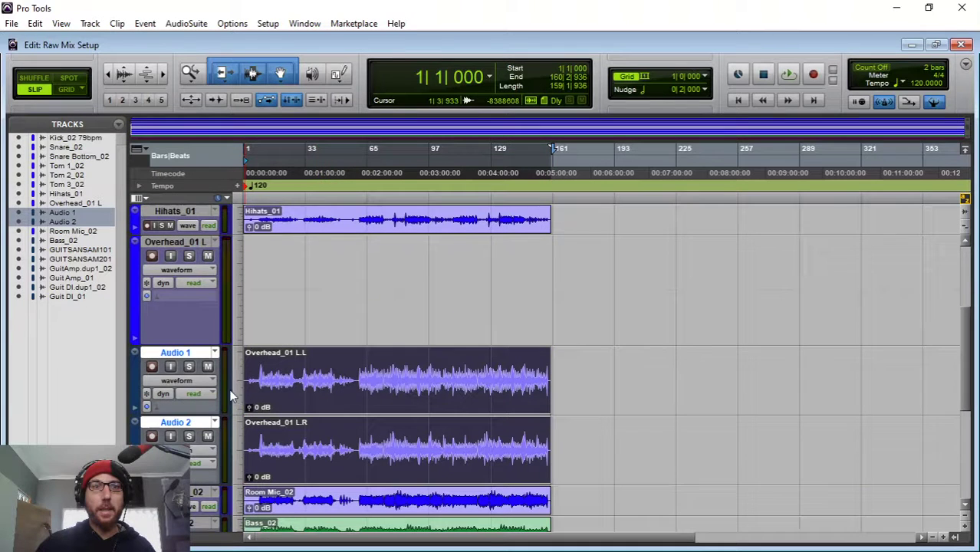
{"action": "right_click", "coordinate": [174, 245]}
{"action": "left_click", "coordinate": [194, 407]}
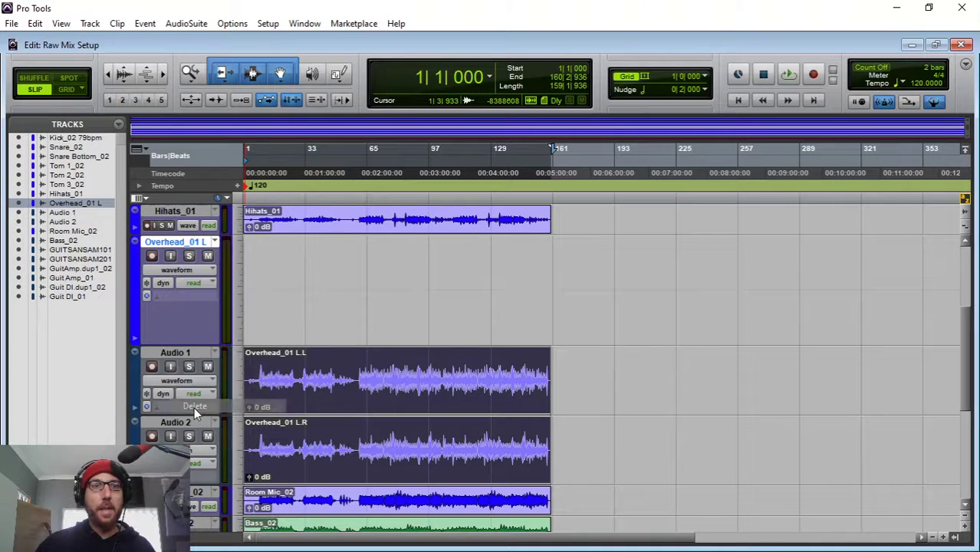
Rename the Audio 1 track as OverHead L and the Audio 2 track as Overhead R
{"action": "double_click", "coordinate": [173, 245]}
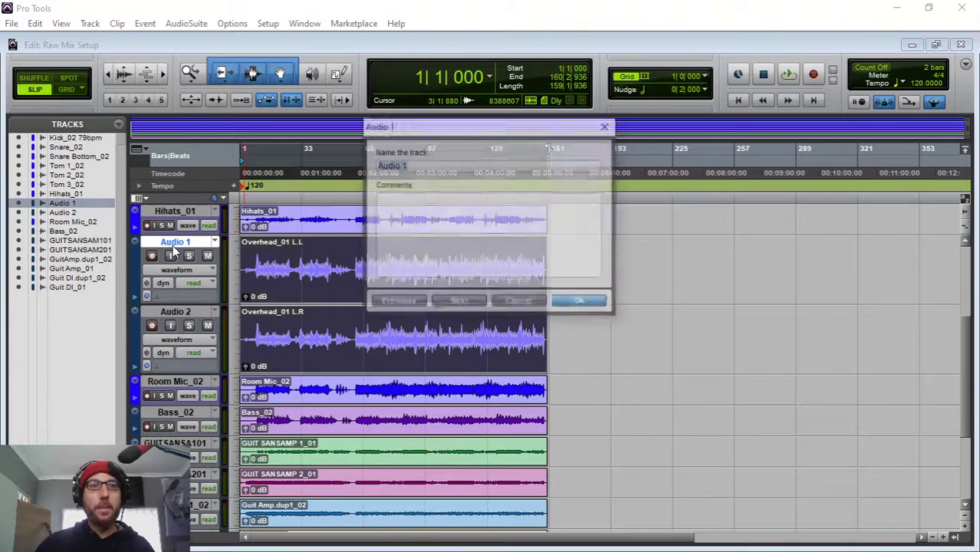
{"action": "type", "text": "OverHead L"}
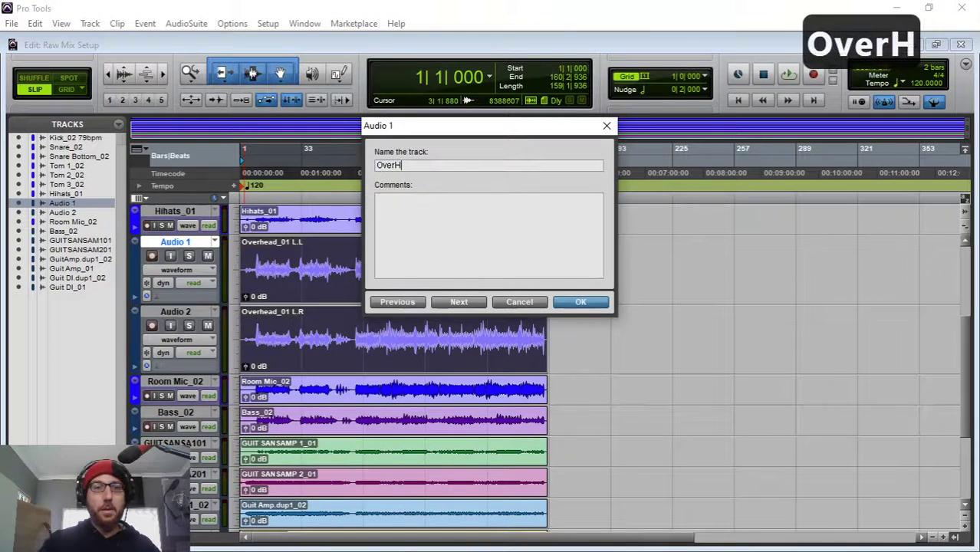
{"action": "left_click", "coordinate": [446, 300]}
{"action": "type", "text": "Overhead R"}
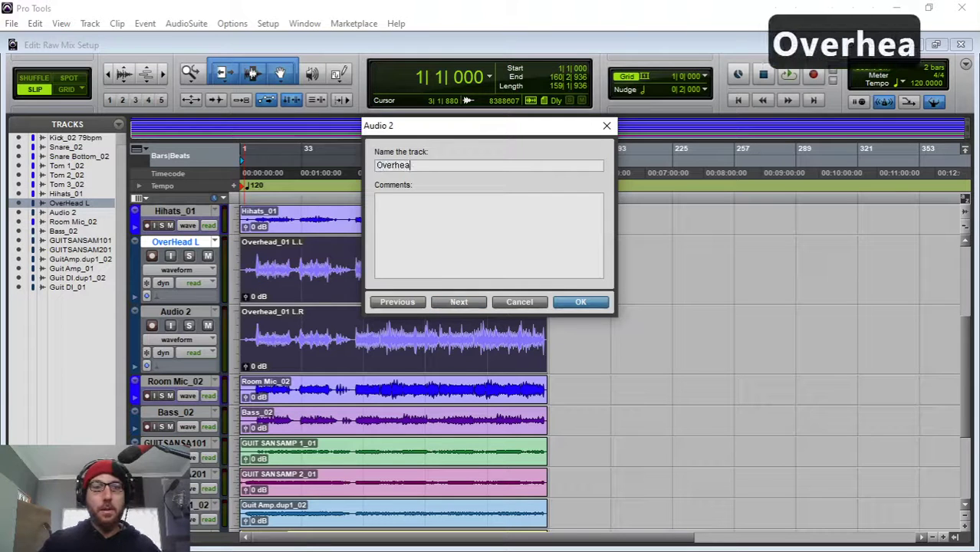
{"action": "left_click", "coordinate": [571, 300]}
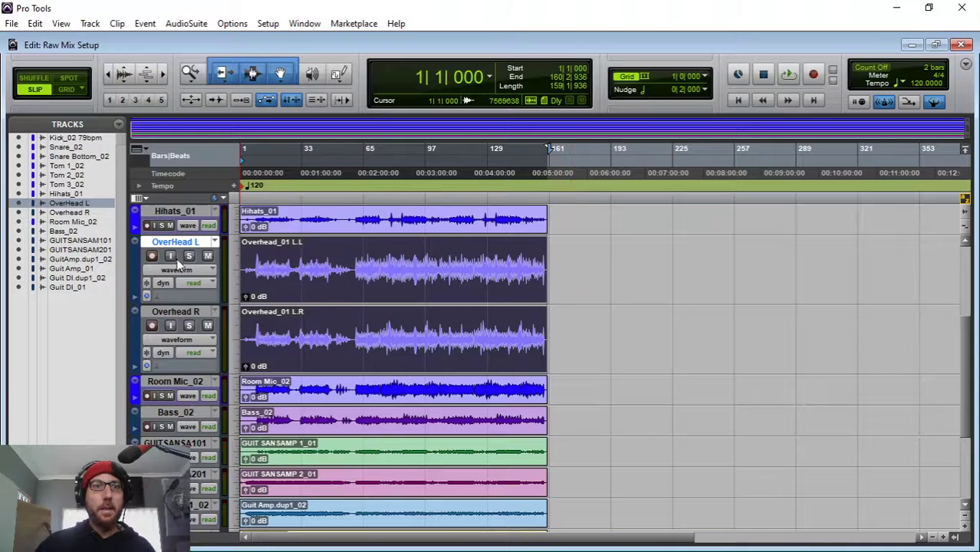
Color the Hihats_01 through Room Mic_02 tracks bright blue to match the drums and close the color palette
{"action": "left_click", "coordinate": [168, 381]}
{"action": "left_click", "coordinate": [183, 218], "text": "shift"}
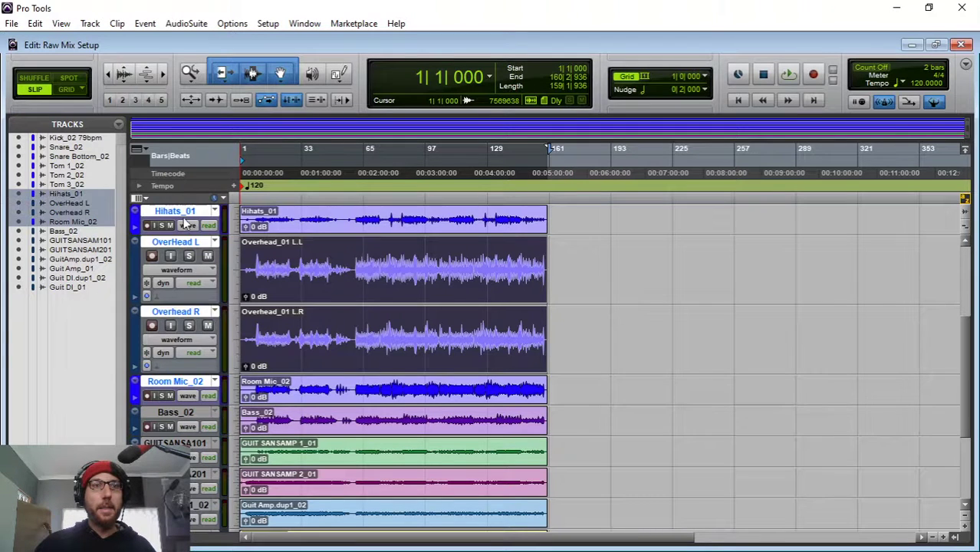
{"action": "double_click", "coordinate": [135, 276]}
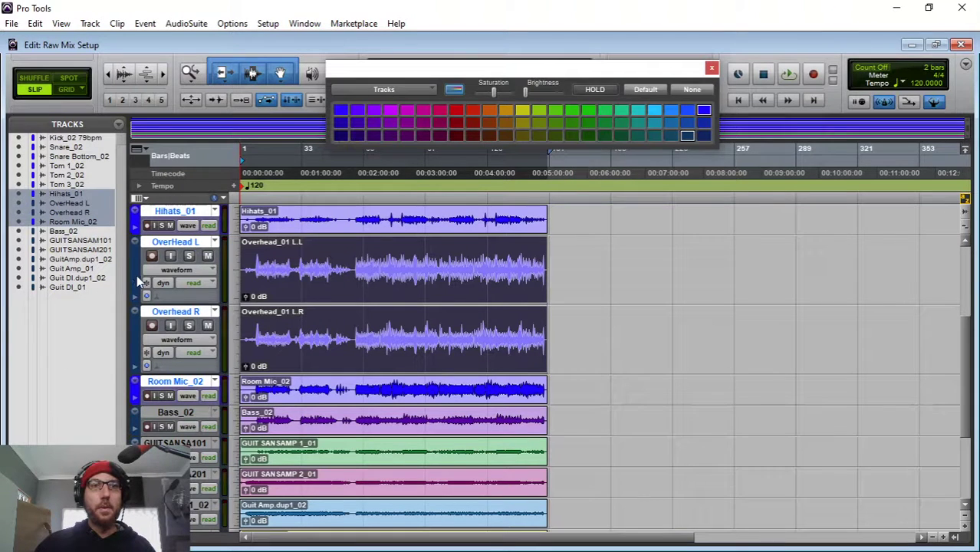
{"action": "left_click", "coordinate": [702, 114]}
{"action": "left_click_drag", "start_coordinate": [567, 264], "coordinate": [207, 334]}
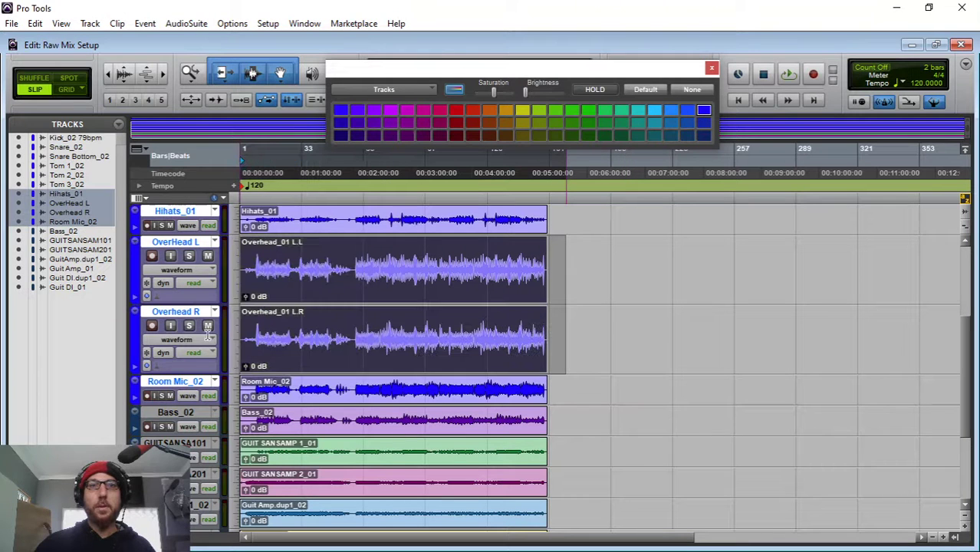
{"action": "left_click", "coordinate": [712, 68]}
{"action": "left_click", "coordinate": [633, 338]}
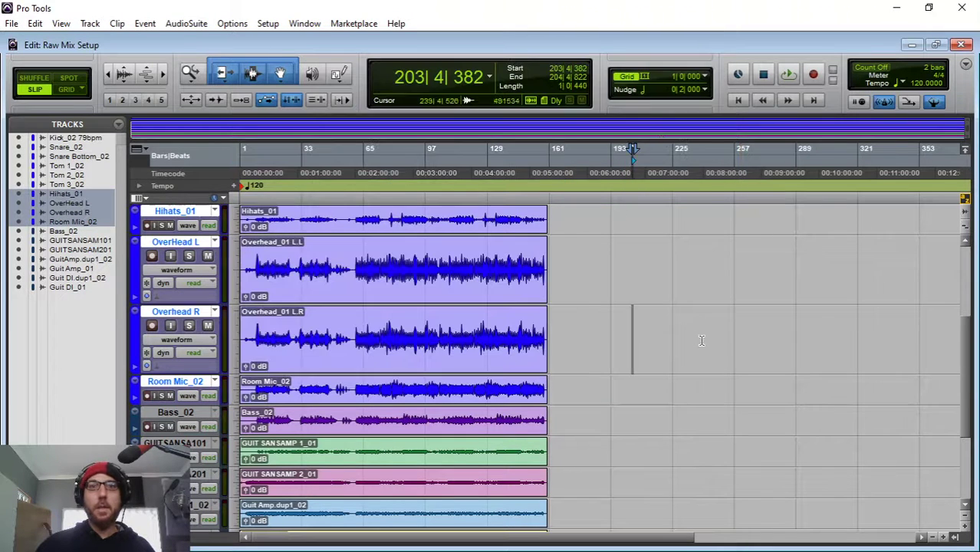
Reduce the height of all tracks until the whole session fits in the Edit window
{"action": "left_click", "coordinate": [968, 517]}
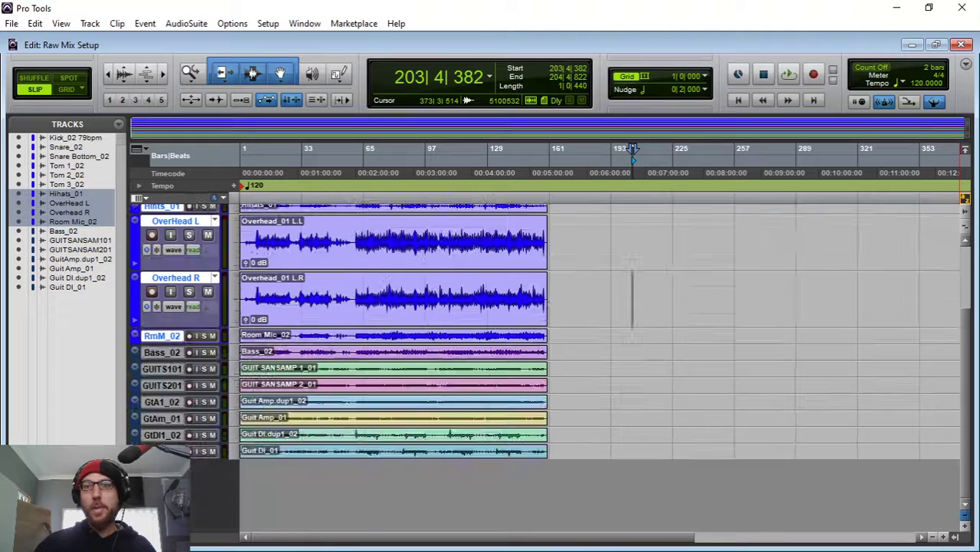
{"action": "left_click", "coordinate": [967, 517]}
{"action": "left_click", "coordinate": [967, 517]}
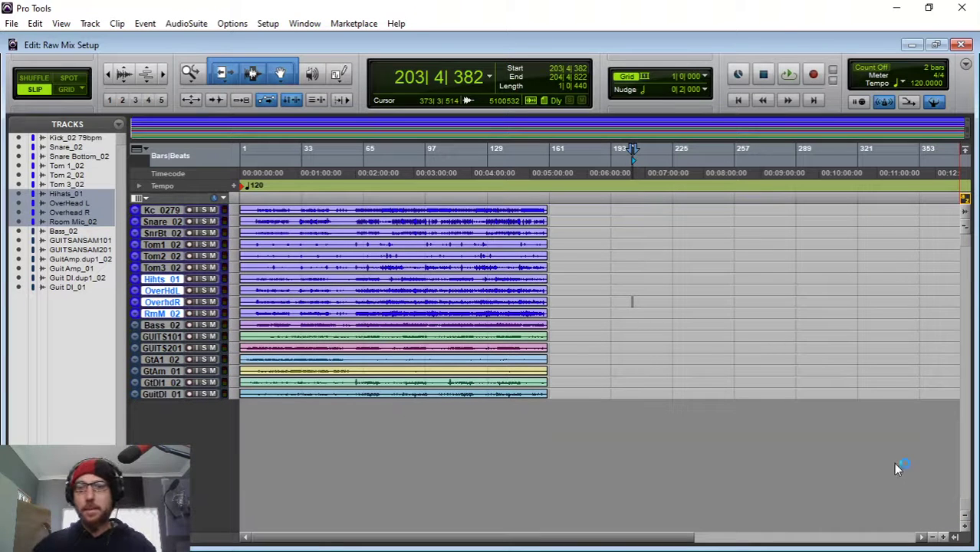
In the Mix window, lower both overhead faders to about -25 dB and pan OverHead L and Overhead R hard left and right (100)
{"action": "key", "text": "ctrl+equal"}
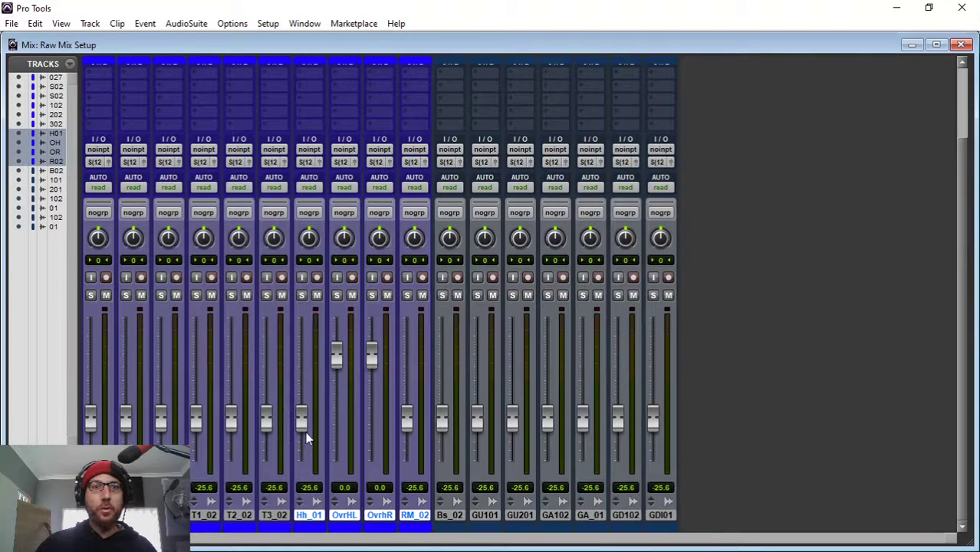
{"action": "left_click", "coordinate": [336, 426]}
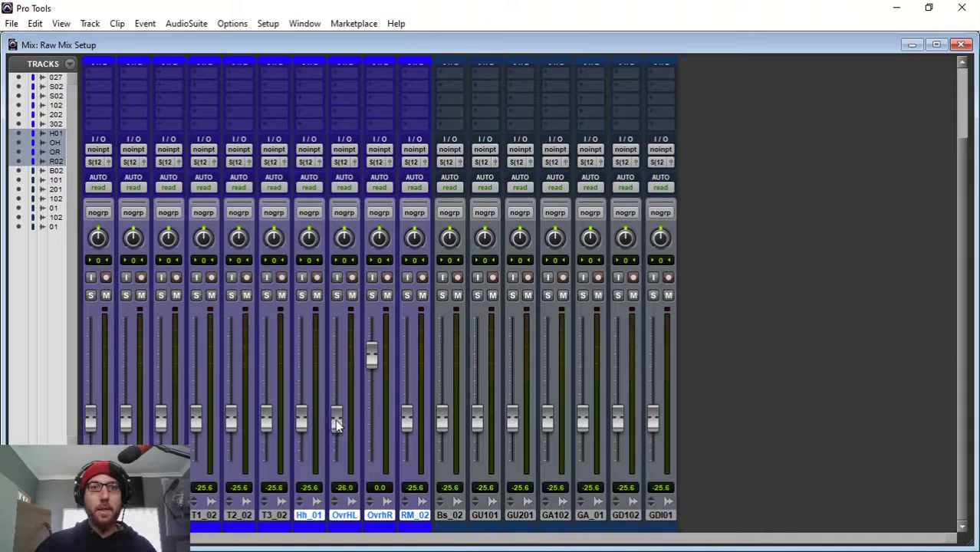
{"action": "left_click_drag", "start_coordinate": [372, 354], "coordinate": [387, 418]}
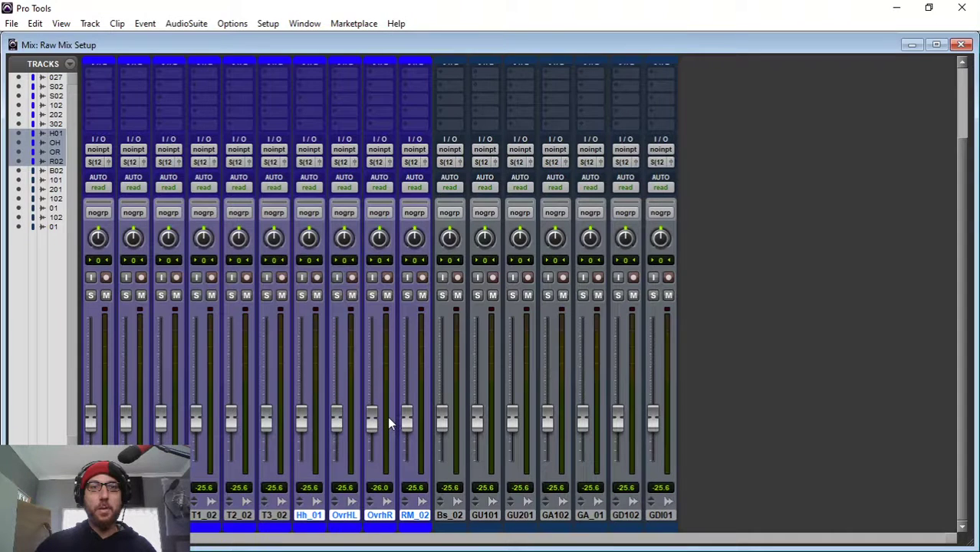
{"action": "left_click_drag", "start_coordinate": [347, 240], "coordinate": [389, 164]}
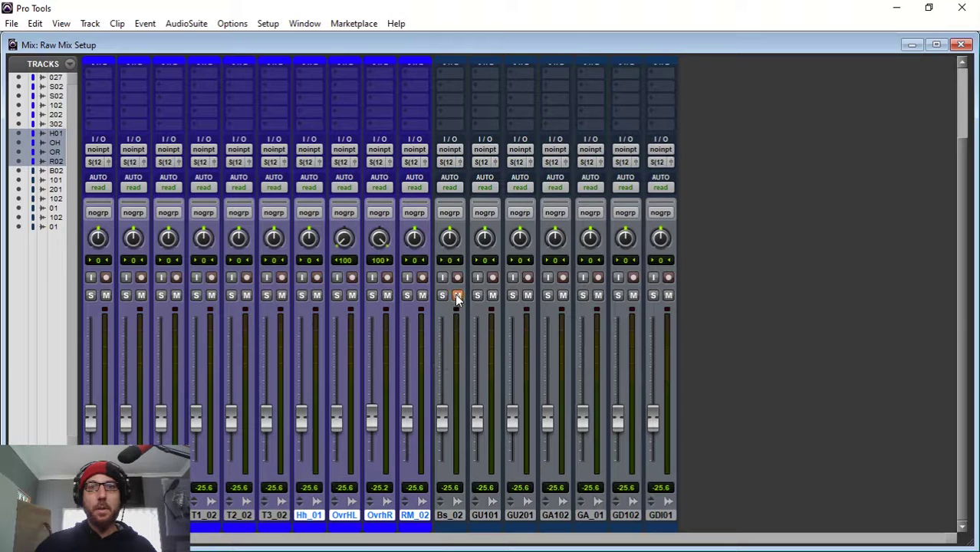
Mute the bass and all guitar tracks, Bass_02 through Guit DI_01, and return to the Edit window
{"action": "left_click", "coordinate": [563, 296]}
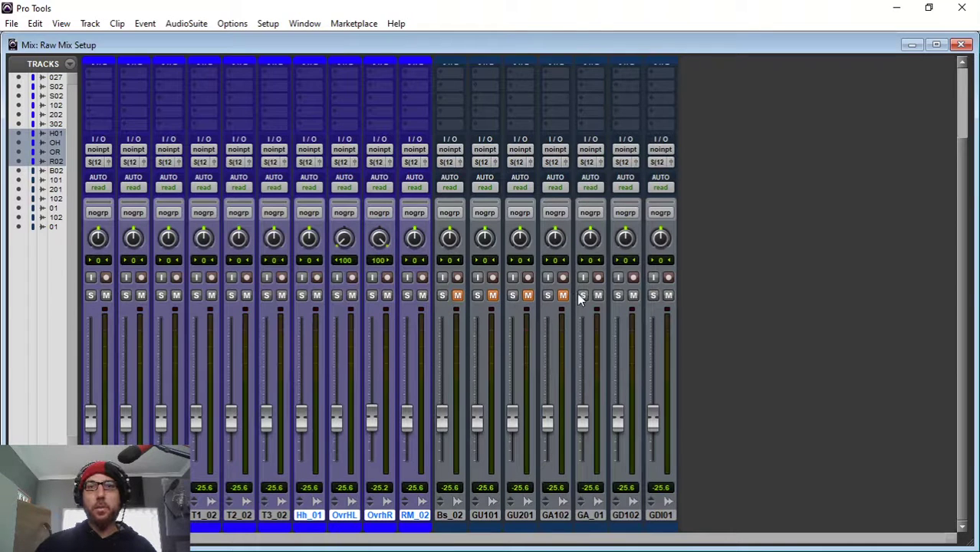
{"action": "left_click", "coordinate": [599, 296]}
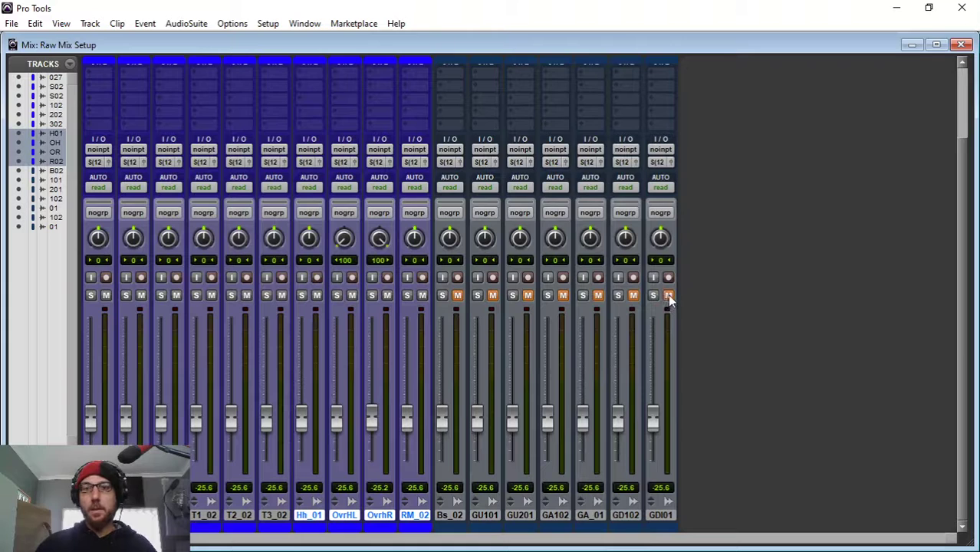
{"action": "key", "text": "ctrl+equal"}
Play the drums from about bar 65, enlarge the track heights and solo the Kick_02 79bpm track
{"action": "left_click_drag", "start_coordinate": [358, 162], "coordinate": [364, 163]}
{"action": "key", "text": "space"}
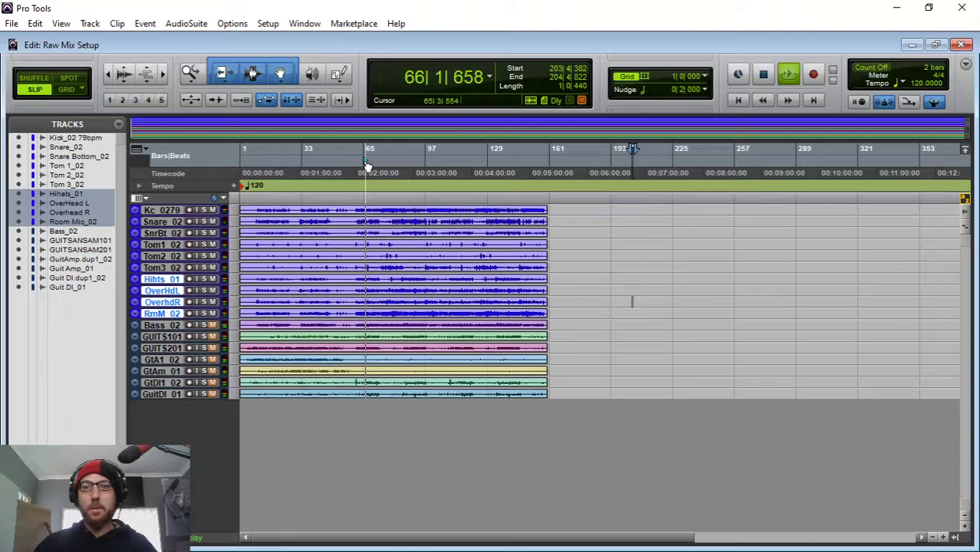
{"action": "left_click", "coordinate": [966, 528]}
{"action": "left_click", "coordinate": [966, 529]}
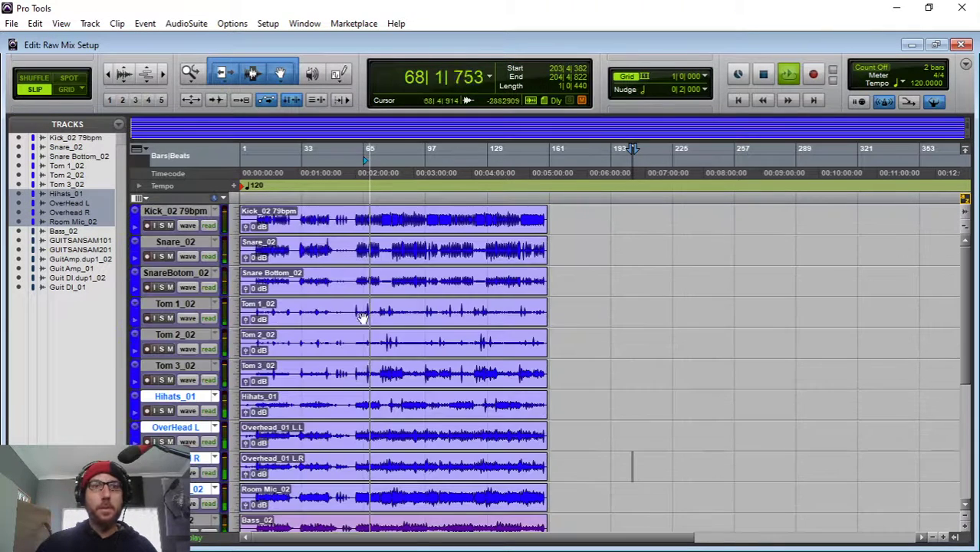
{"action": "left_click", "coordinate": [162, 226]}
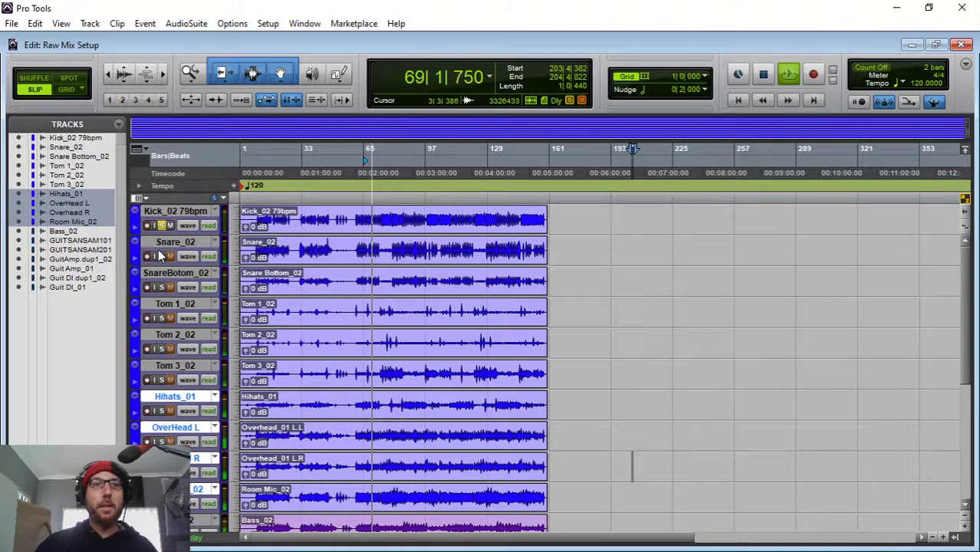
In the Mix window, raise all grouped faders to about -12.6 dB and solo the Snare_02 track instead of the kick
{"action": "key", "text": "ctrl+equal"}
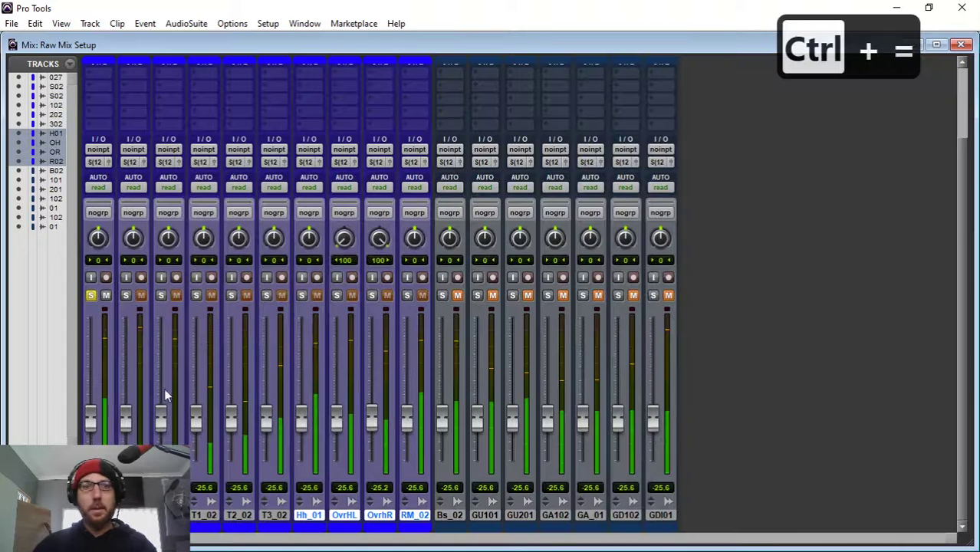
{"action": "left_click_drag", "start_coordinate": [129, 434], "coordinate": [134, 394]}
{"action": "left_click", "coordinate": [127, 296]}
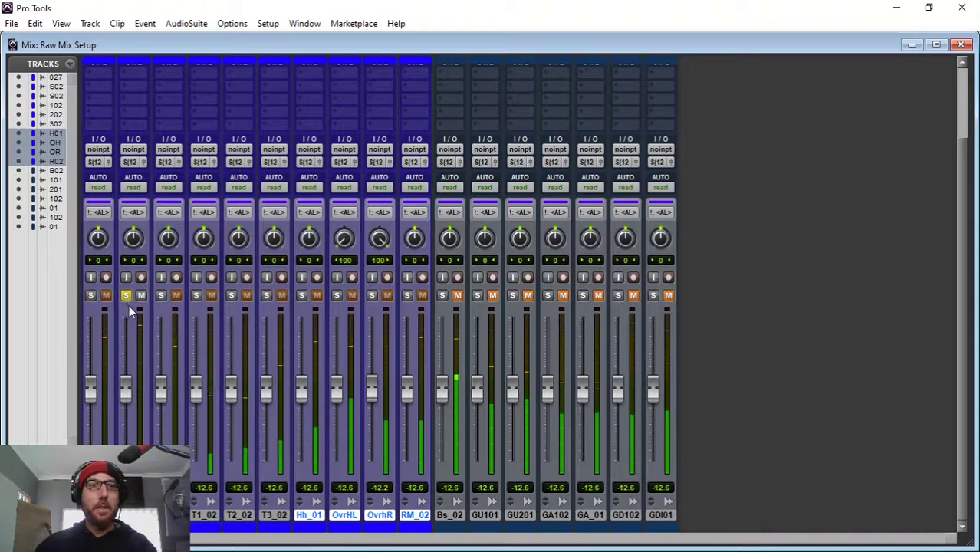
Compare the Snare Bottom_02 and Snare_02 tracks by soloing them alternately during playback, finishing on Snare Bottom_02
{"action": "left_click", "coordinate": [161, 295]}
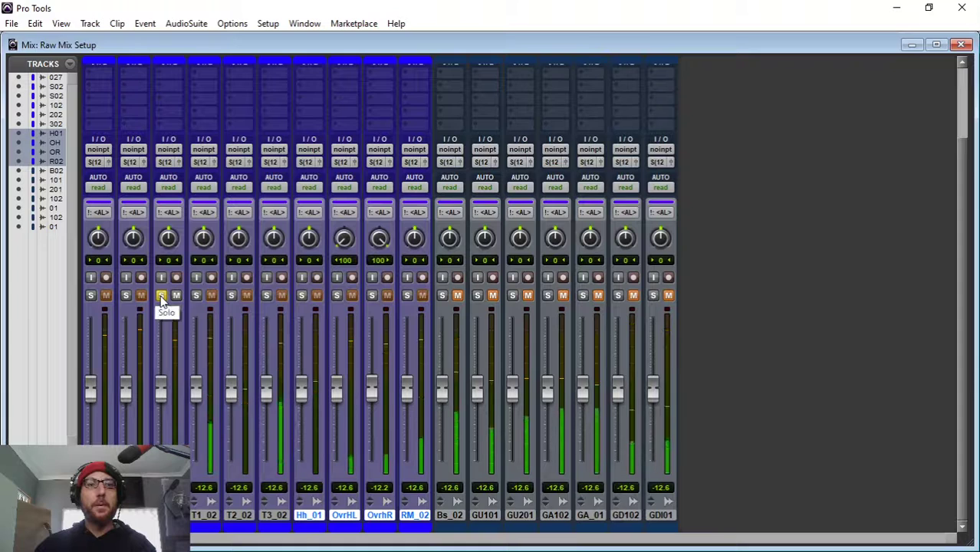
{"action": "key", "text": "ctrl+equal"}
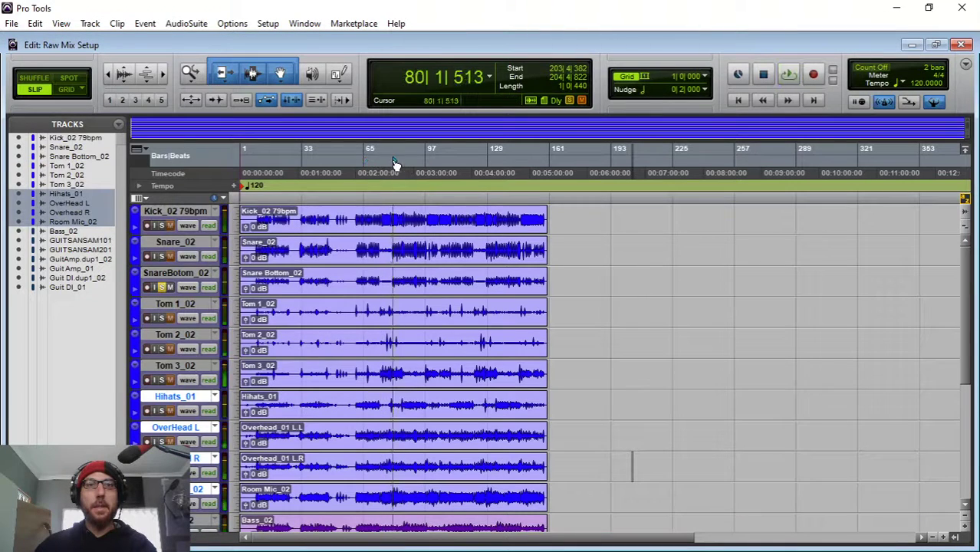
{"action": "key", "text": "ctrl+equal"}
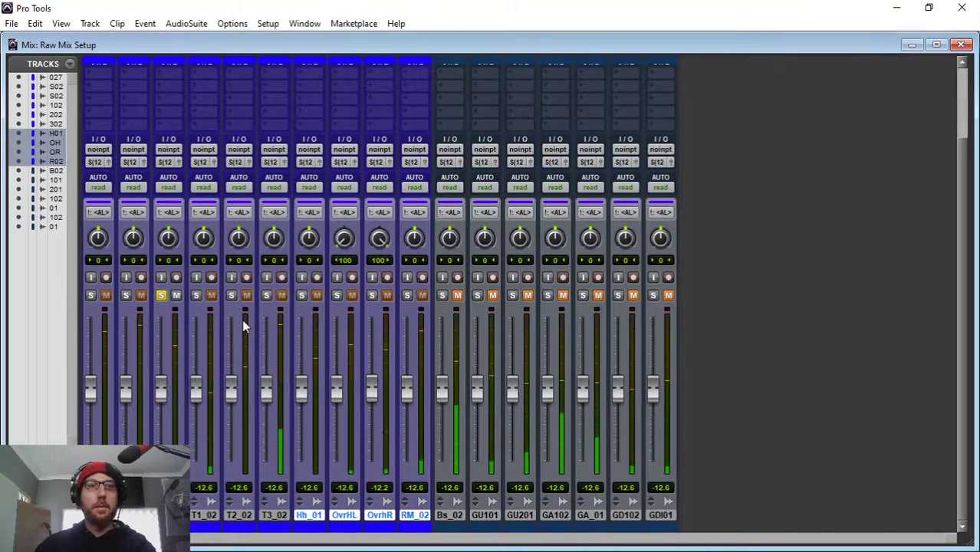
{"action": "left_click", "coordinate": [126, 295]}
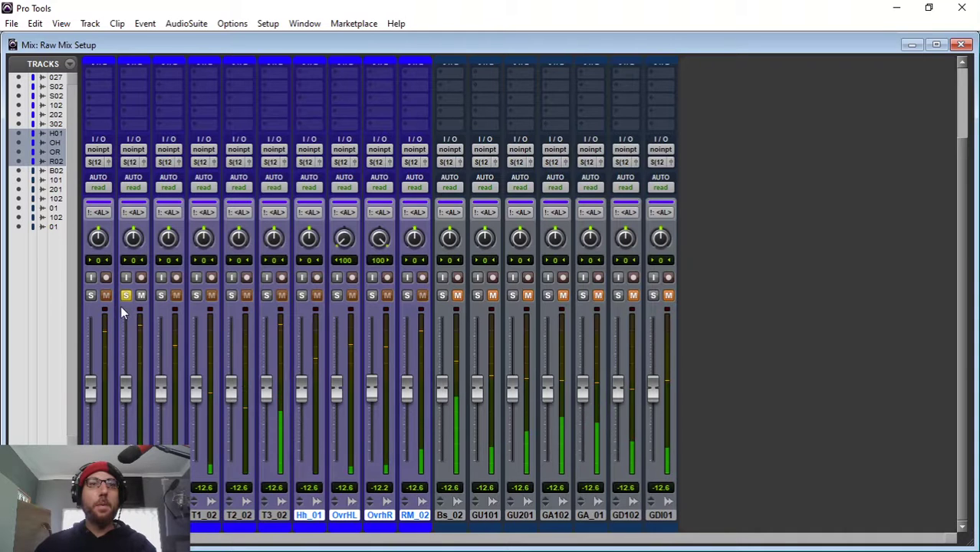
{"action": "left_click", "coordinate": [160, 296]}
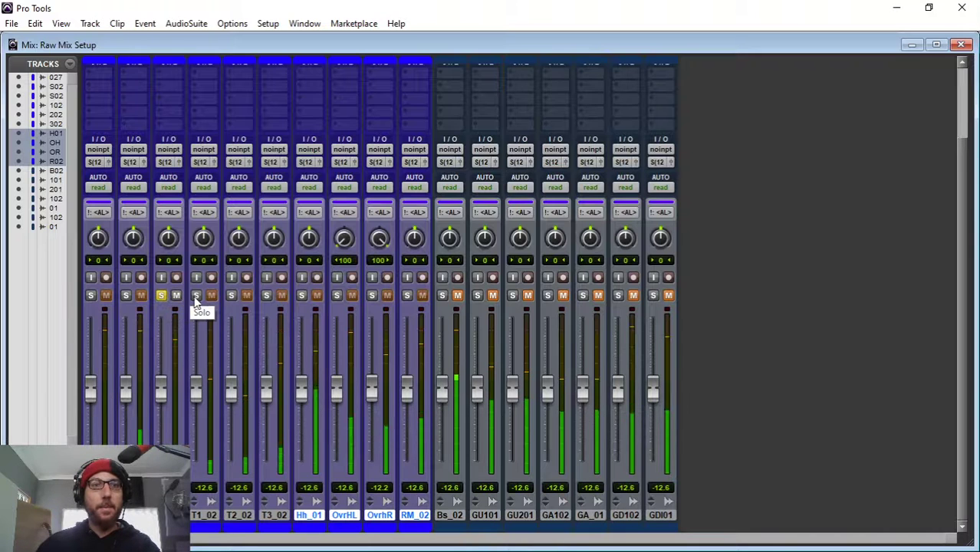
Play the tom section from about bar 76 to 87 and solo Tom 1_02, Tom 2_02 and Tom 3_02 in turn
{"action": "key", "text": "ctrl+equal"}
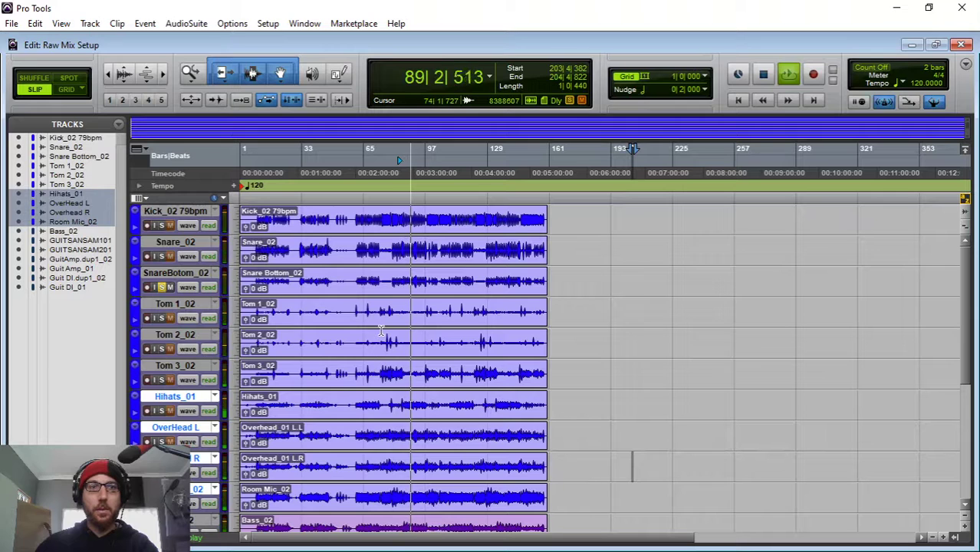
{"action": "left_click_drag", "start_coordinate": [385, 335], "coordinate": [406, 335]}
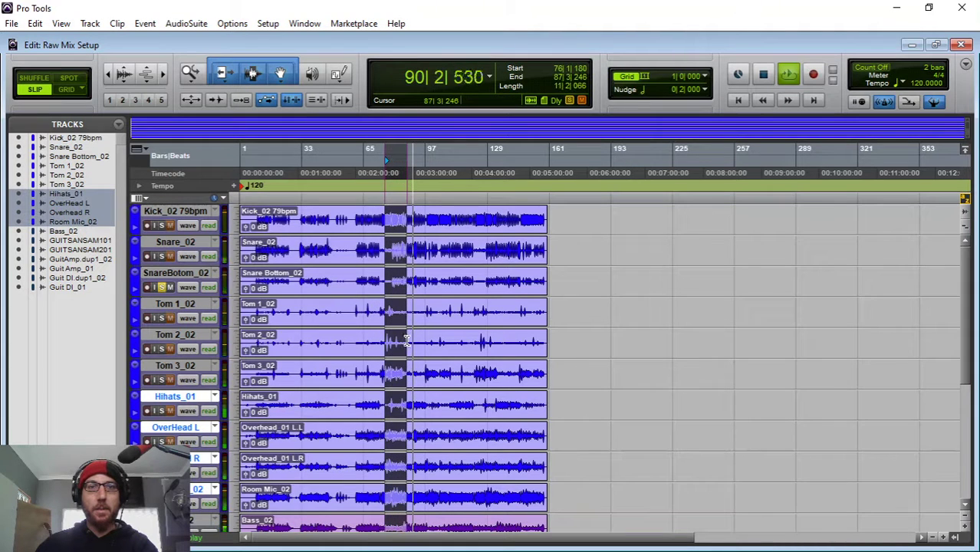
{"action": "key", "text": "ctrl+equal"}
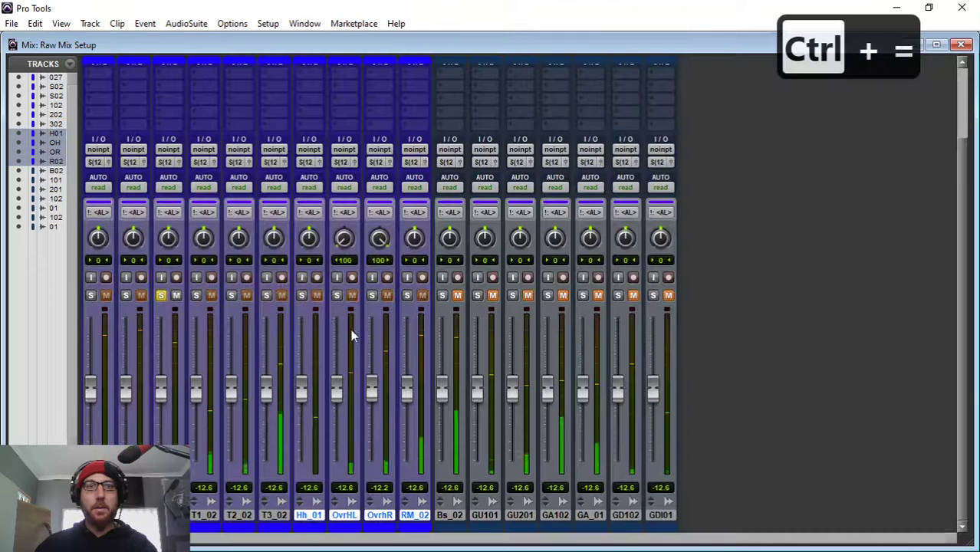
{"action": "left_click", "coordinate": [196, 295]}
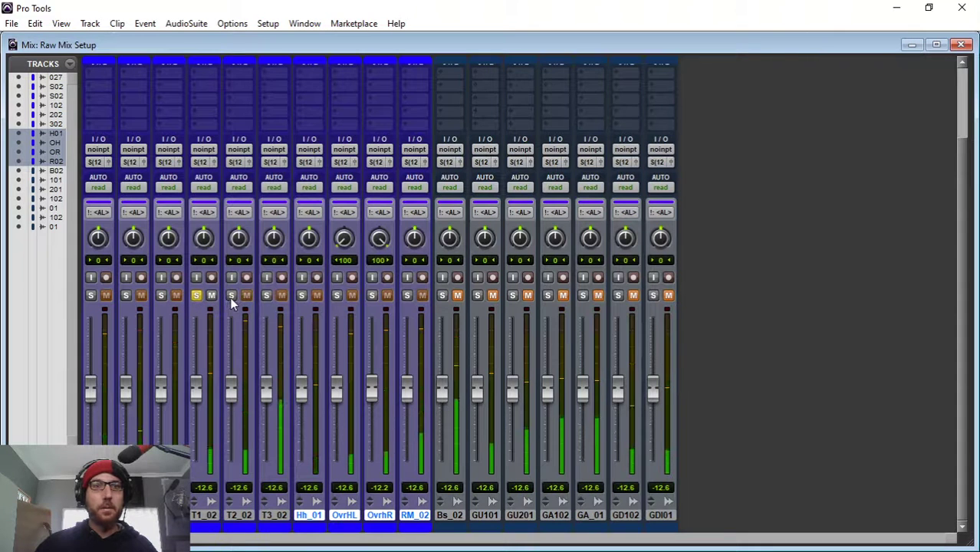
{"action": "left_click", "coordinate": [232, 298]}
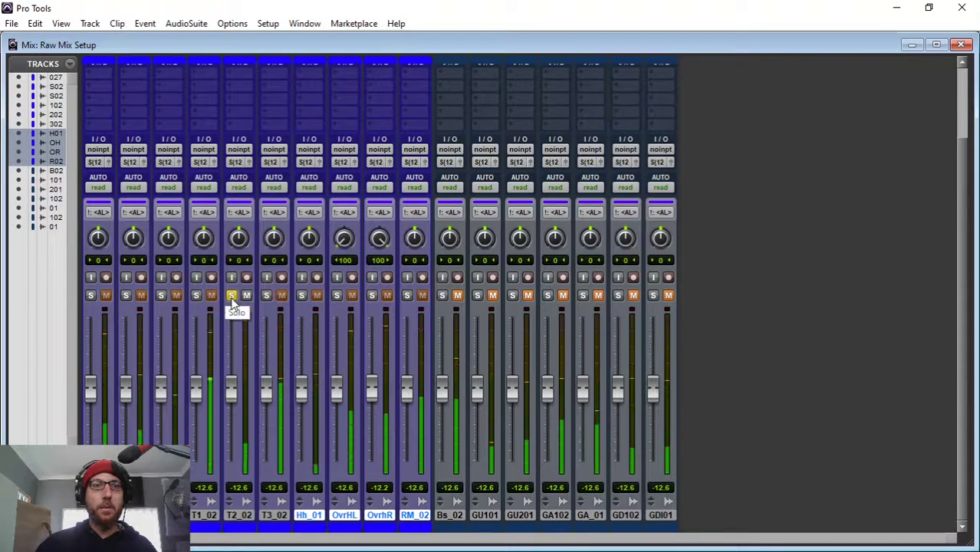
{"action": "left_click", "coordinate": [267, 296]}
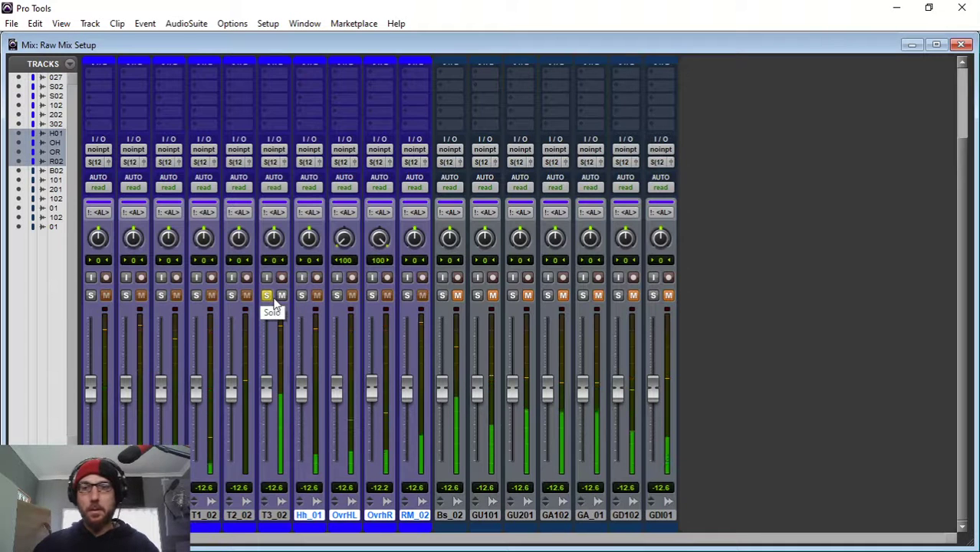
Back in the Edit window, solo Hihats_01 instead of Tom 3_02 and audition it from about bars 105 and 122
{"action": "key", "text": "ctrl+equal"}
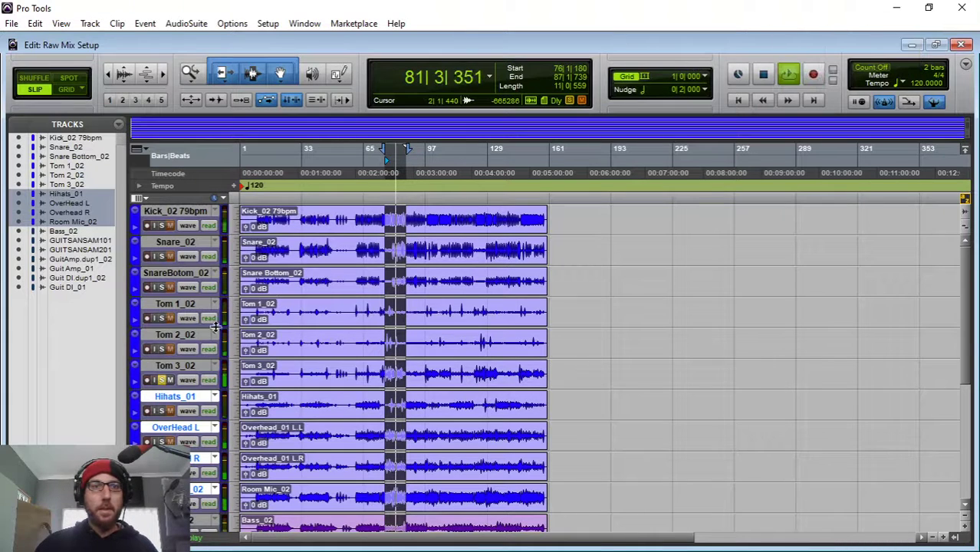
{"action": "key", "text": "space"}
{"action": "left_click", "coordinate": [162, 411]}
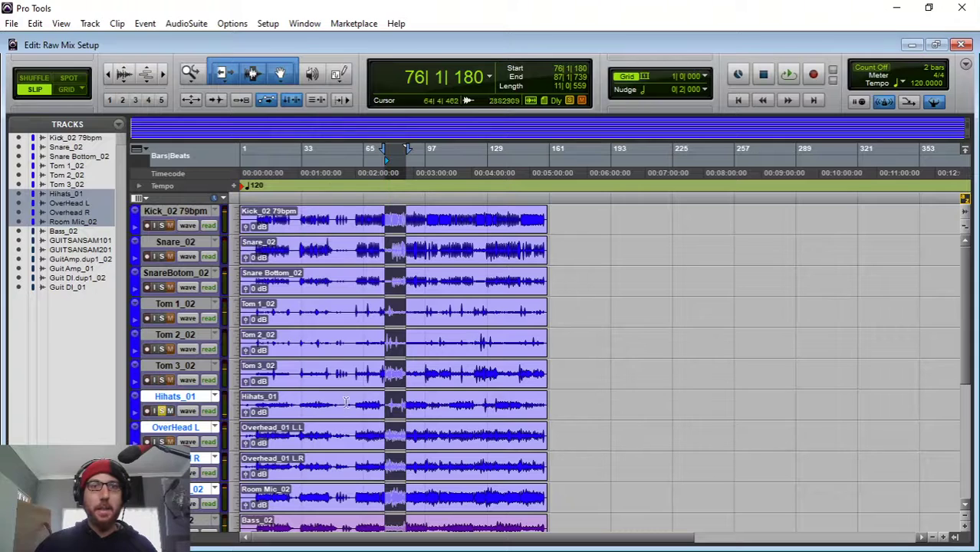
{"action": "left_click", "coordinate": [441, 407]}
{"action": "key", "text": "space"}
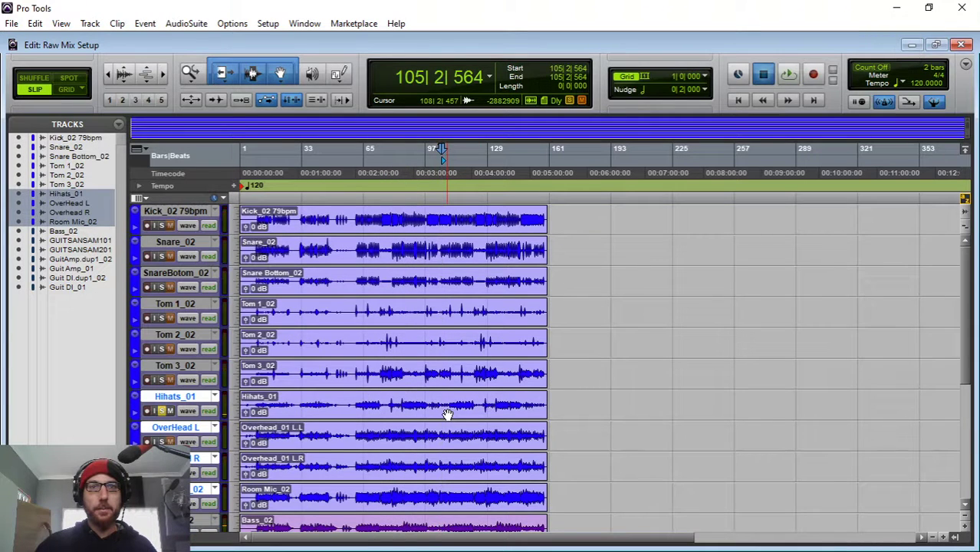
{"action": "key", "text": "space"}
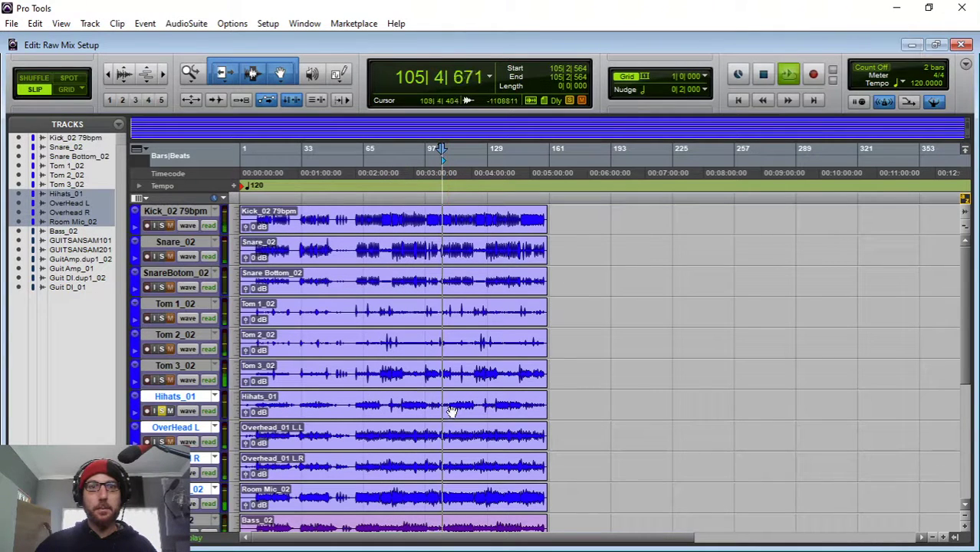
{"action": "key", "text": "space"}
{"action": "left_click", "coordinate": [476, 399]}
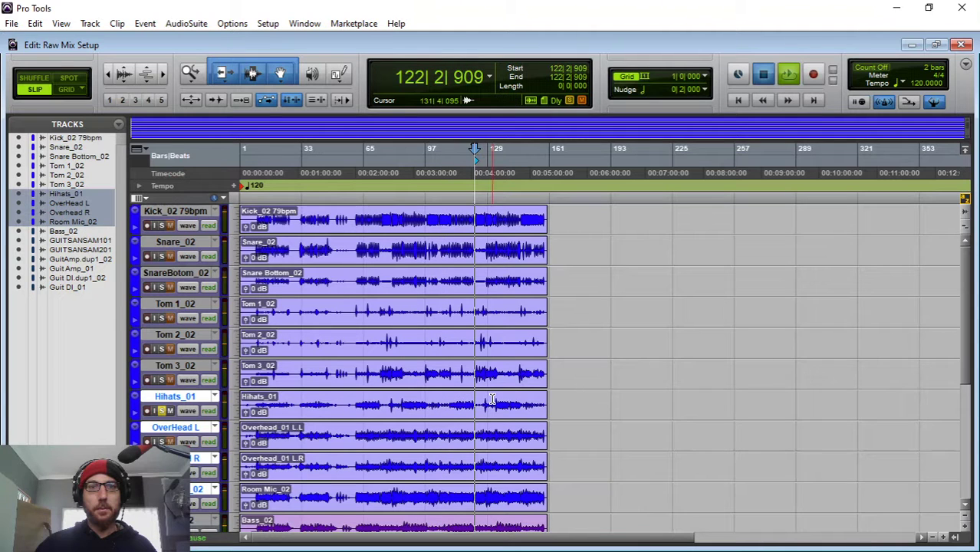
{"action": "key", "text": "space"}
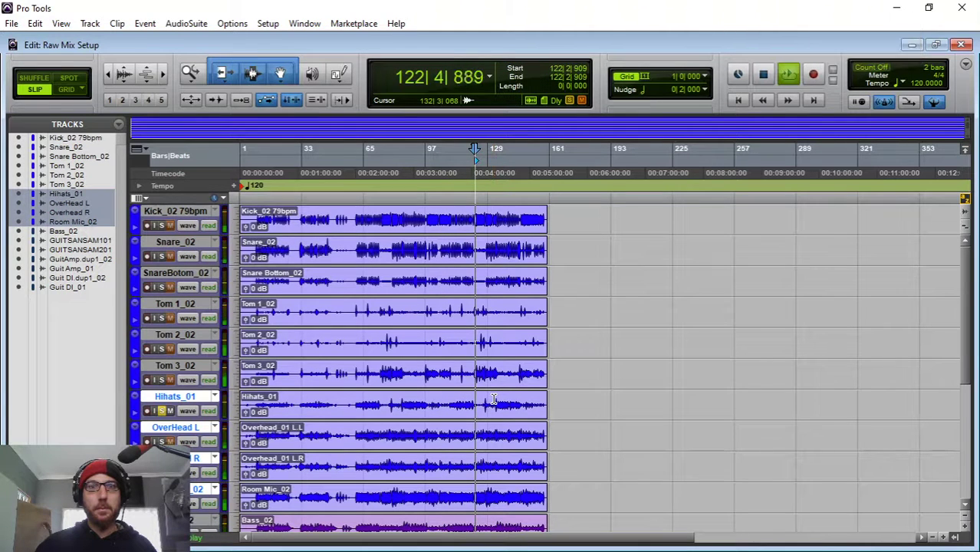
Audition the soloed OverHead L track from about bar 66, stopping and restarting playback
{"action": "left_click", "coordinate": [366, 396]}
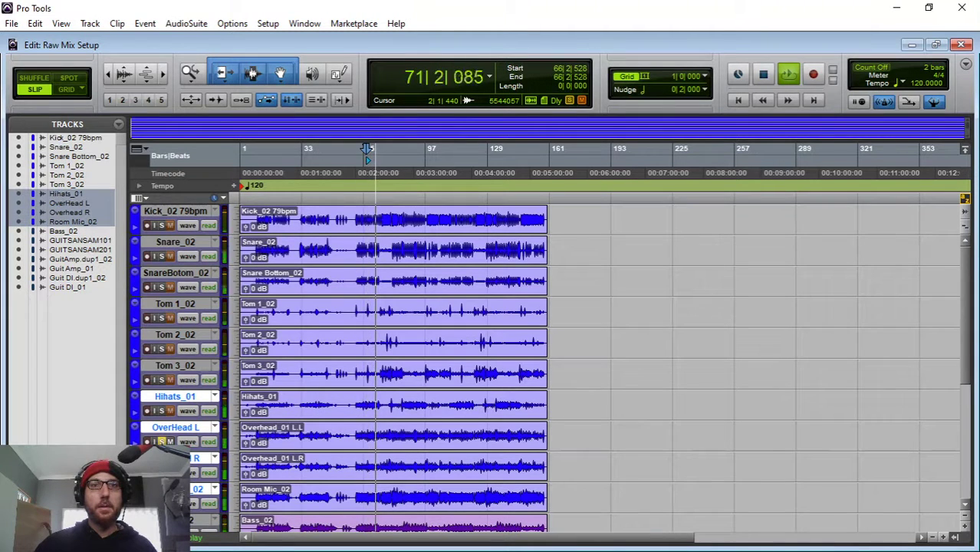
{"action": "key", "text": "space"}
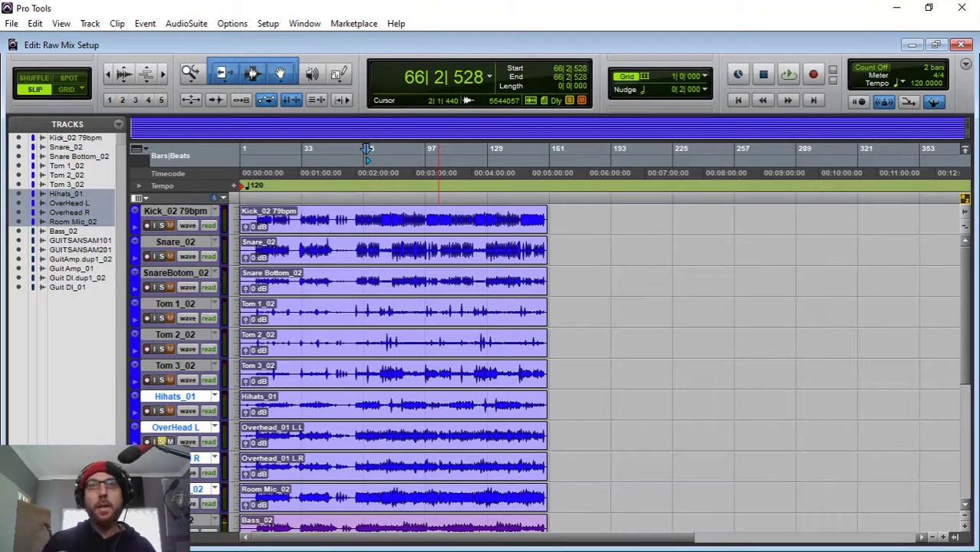
{"action": "key", "text": "space"}
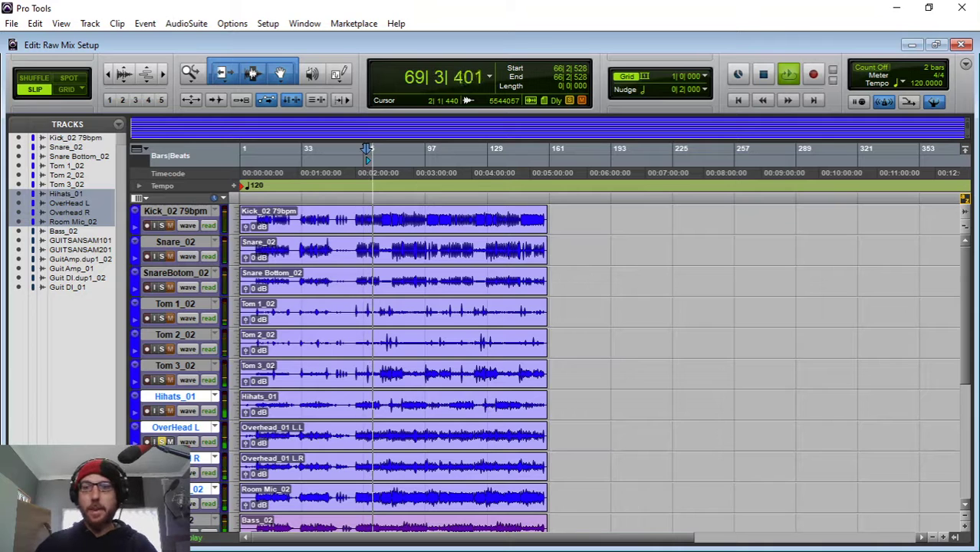
In the Mix window, stop playback and clear the solo on both overhead tracks
{"action": "key", "text": "ctrl+equal"}
{"action": "key", "text": "space"}
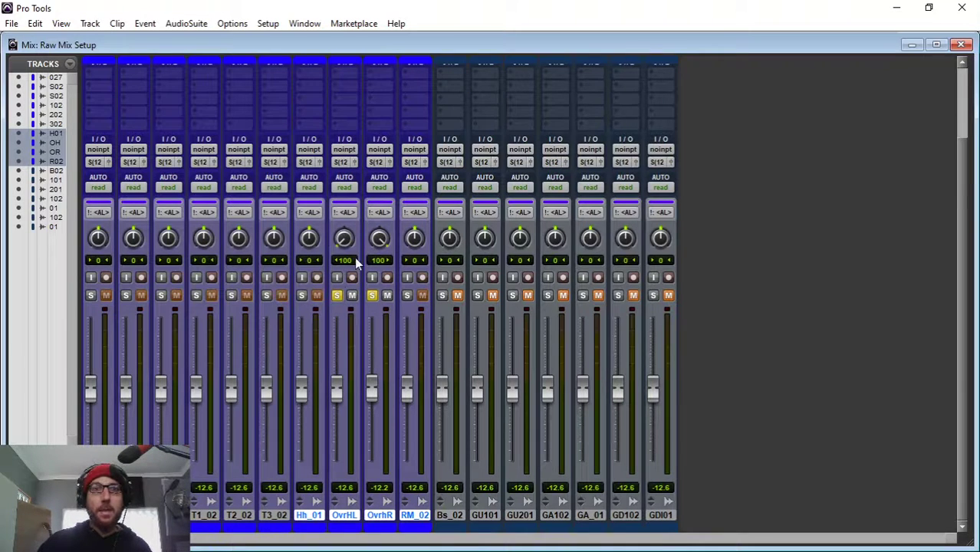
{"action": "left_click", "coordinate": [337, 297]}
{"action": "left_click", "coordinate": [371, 296]}
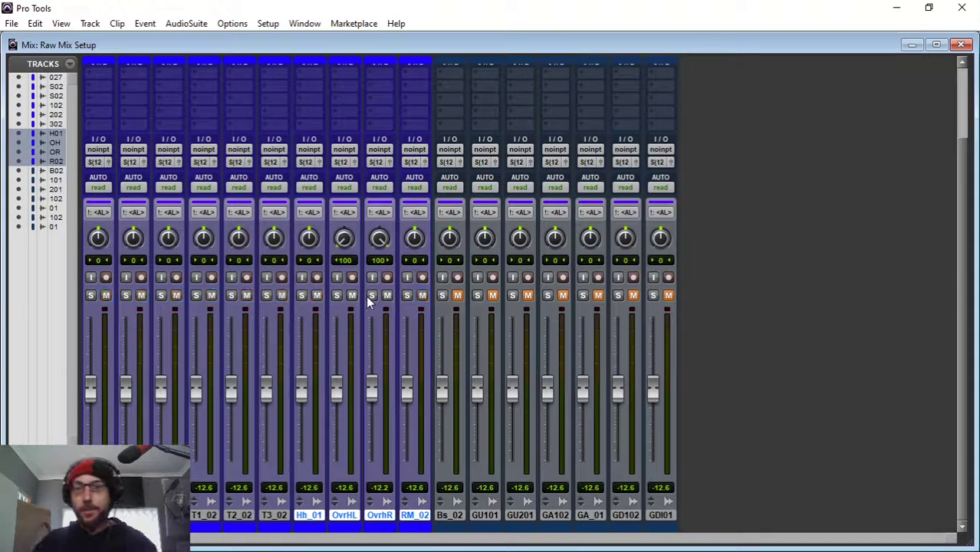
Return to the Edit window, solo Bass_02 and audition it from about bar 35
{"action": "key", "text": "ctrl+equal"}
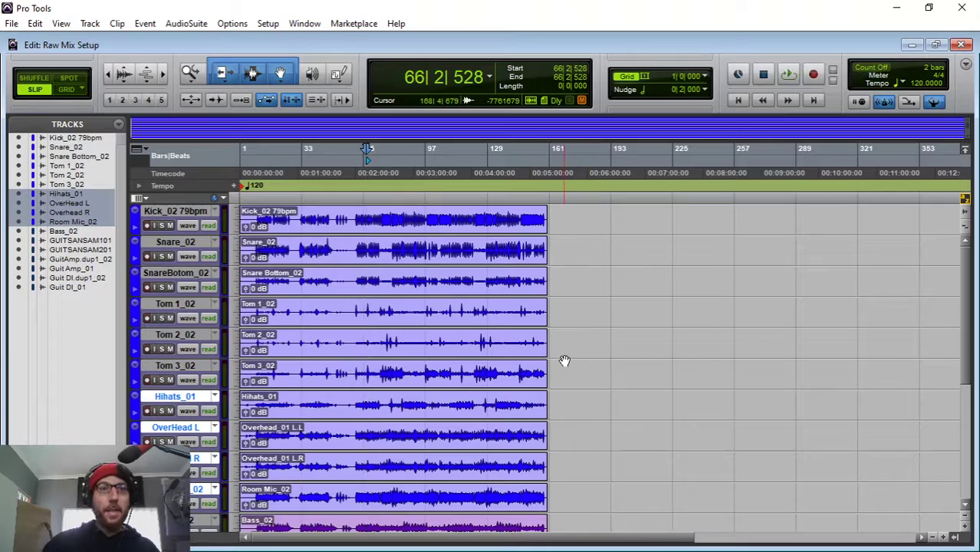
{"action": "scroll", "coordinate": [565, 361], "scroll_direction": "down", "scroll_amount": 5}
{"action": "scroll", "coordinate": [565, 360], "scroll_direction": "up", "scroll_amount": 5}
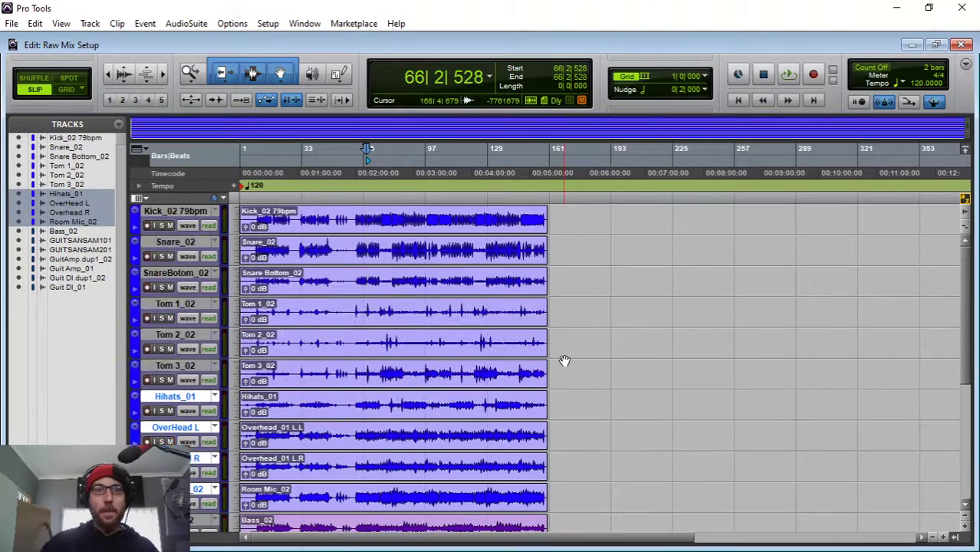
{"action": "scroll", "coordinate": [564, 361], "scroll_direction": "down", "scroll_amount": 5}
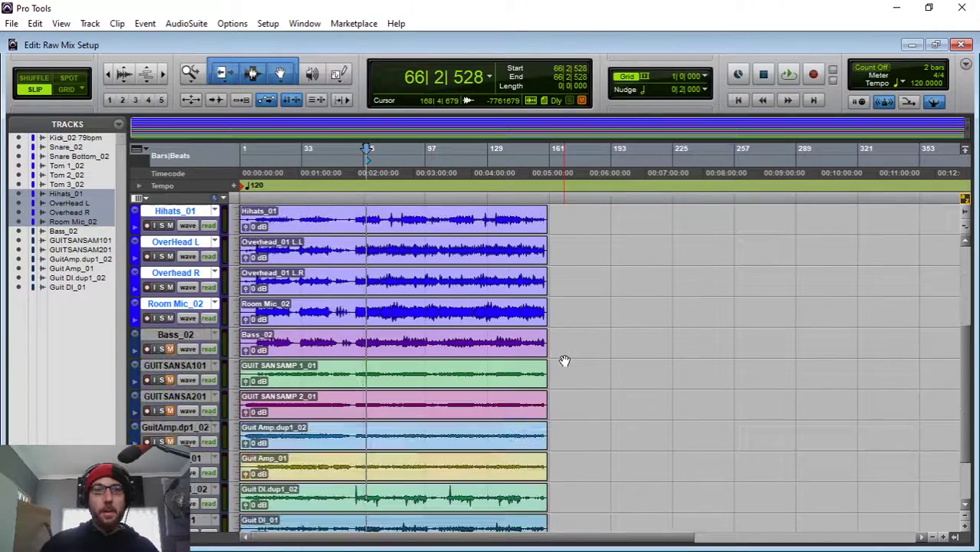
{"action": "left_click", "coordinate": [160, 350]}
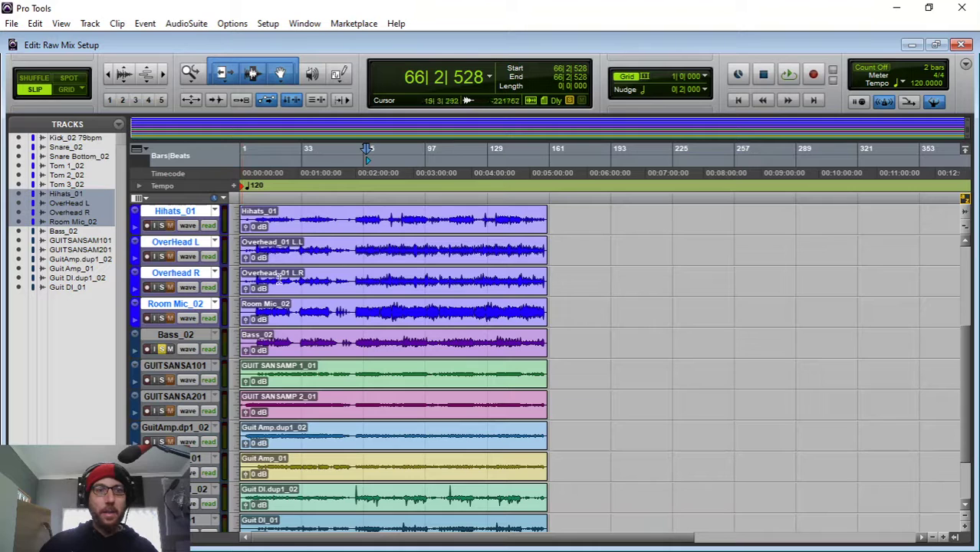
{"action": "left_click", "coordinate": [307, 166]}
{"action": "key", "text": "space"}
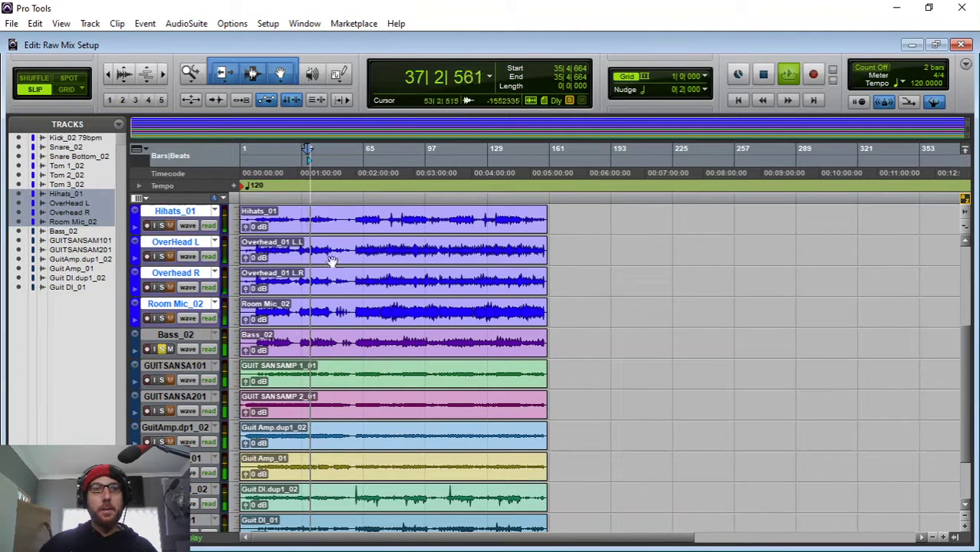
{"action": "key", "text": "space"}
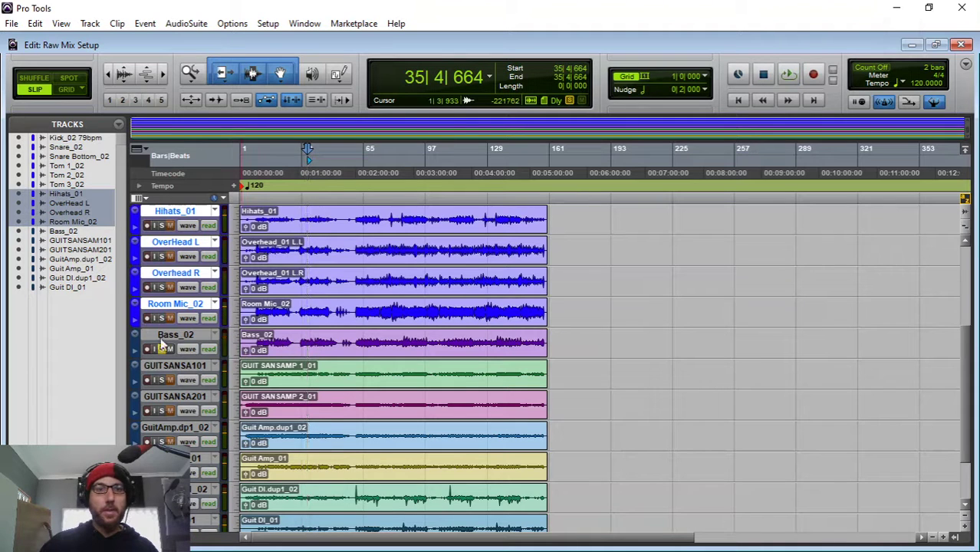
Select the Bass_02 track and set its track color to bright purple
{"action": "left_click", "coordinate": [134, 343]}
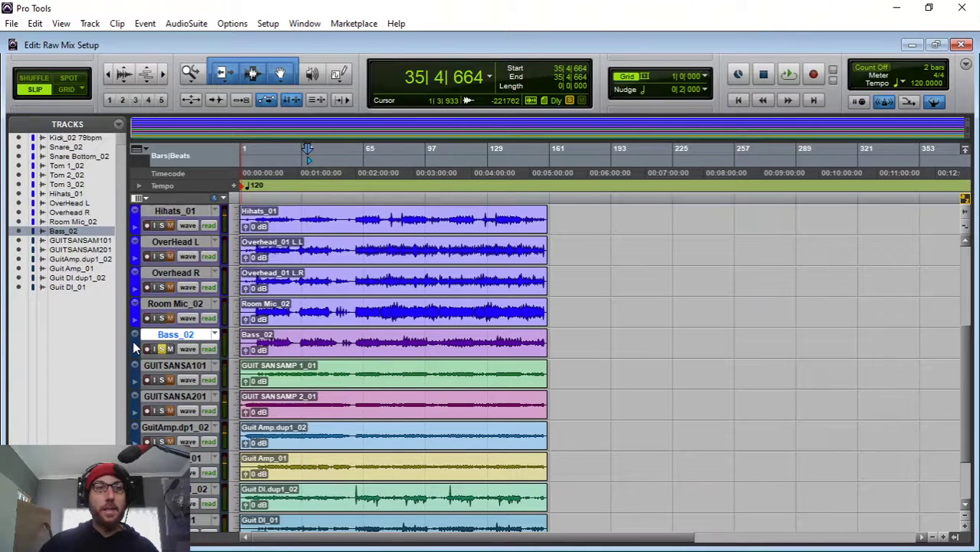
{"action": "double_click", "coordinate": [132, 340]}
{"action": "left_click", "coordinate": [374, 112]}
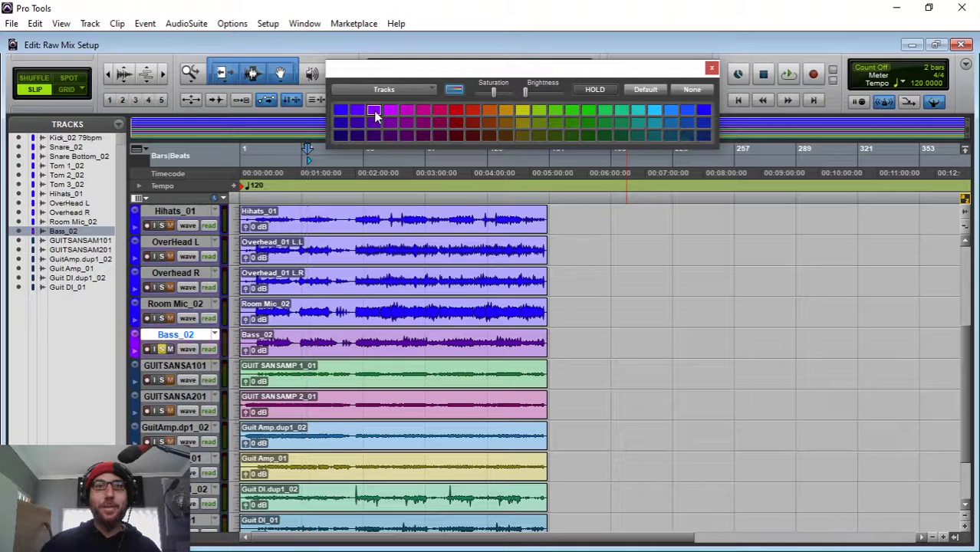
Select the whole Bass_02 clip, color it the same bright purple as its track and close the color palette
{"action": "left_click_drag", "start_coordinate": [559, 340], "coordinate": [187, 325]}
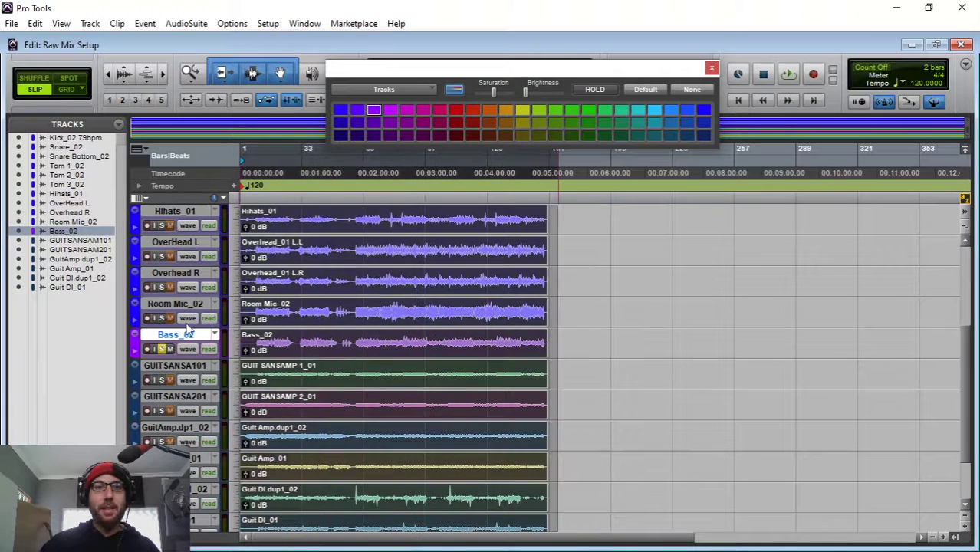
{"action": "left_click", "coordinate": [554, 296]}
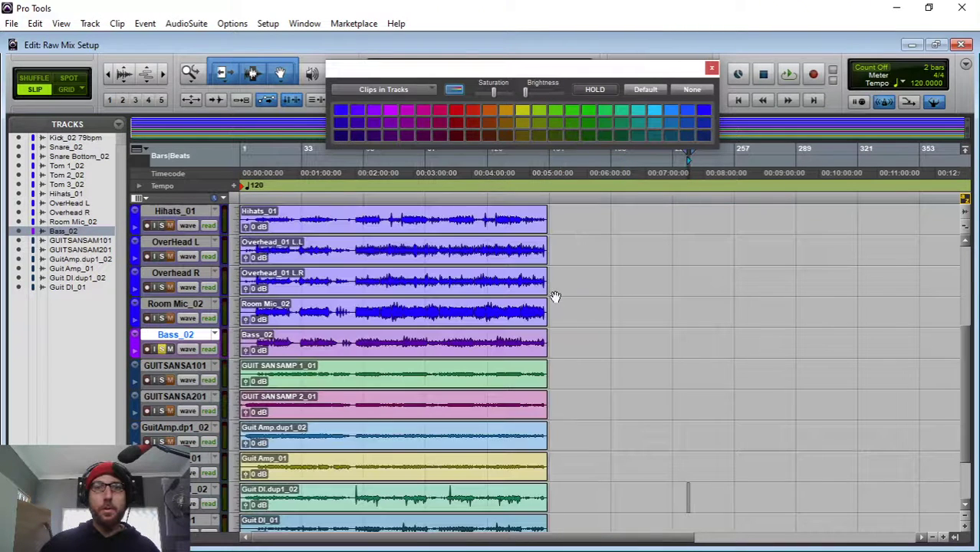
{"action": "left_click_drag", "start_coordinate": [554, 338], "coordinate": [185, 329]}
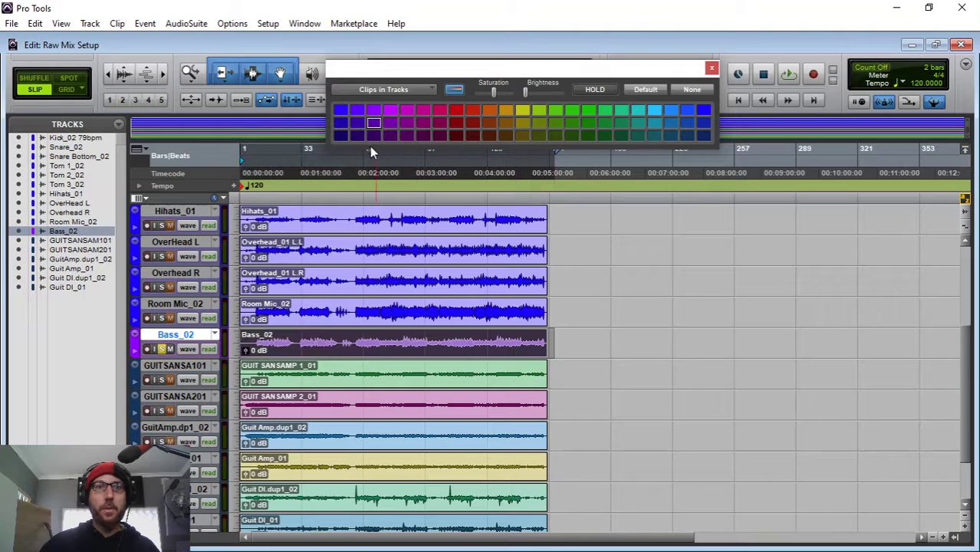
{"action": "left_click", "coordinate": [371, 112]}
{"action": "left_click", "coordinate": [711, 68]}
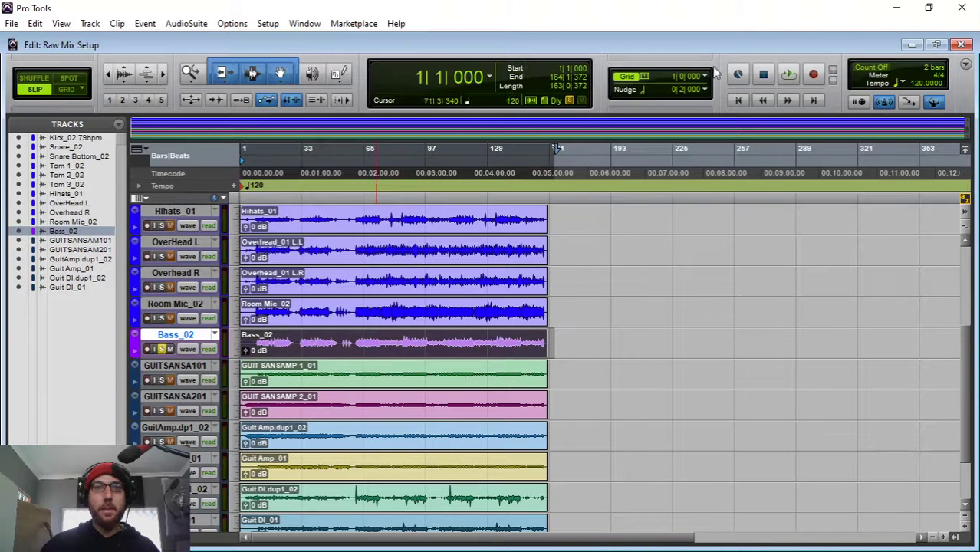
Select the six guitar tracks from GUITSANSA101 to Guit DI_01, set their track color to bright green and close the color palette
{"action": "scroll", "coordinate": [171, 287], "scroll_direction": "down", "scroll_amount": 3}
{"action": "left_click", "coordinate": [171, 288]}
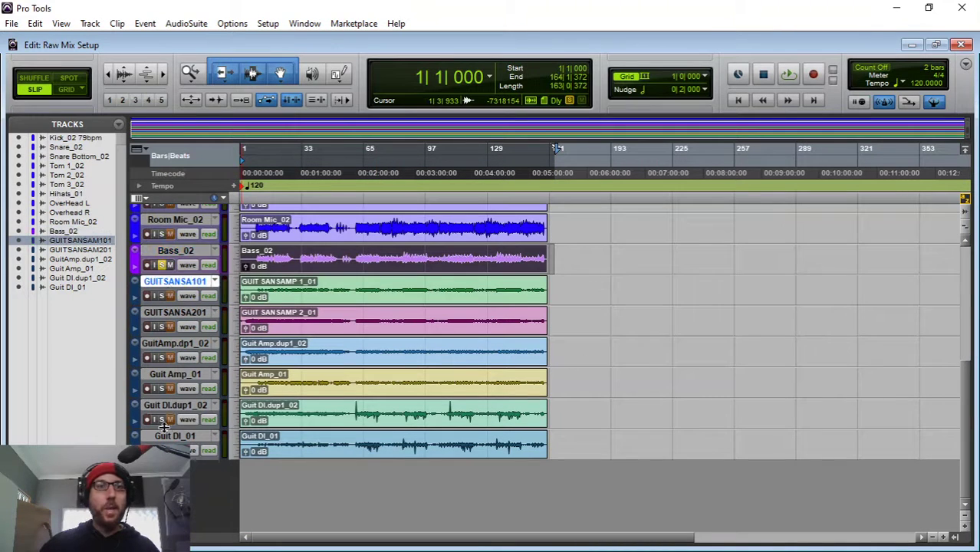
{"action": "left_click", "coordinate": [163, 434], "text": "shift"}
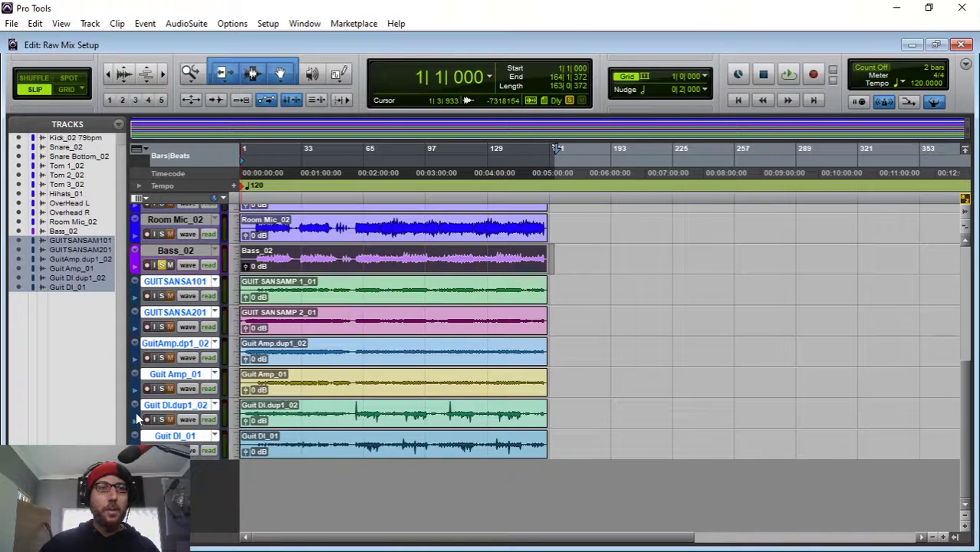
{"action": "double_click", "coordinate": [136, 416]}
{"action": "left_click", "coordinate": [608, 110]}
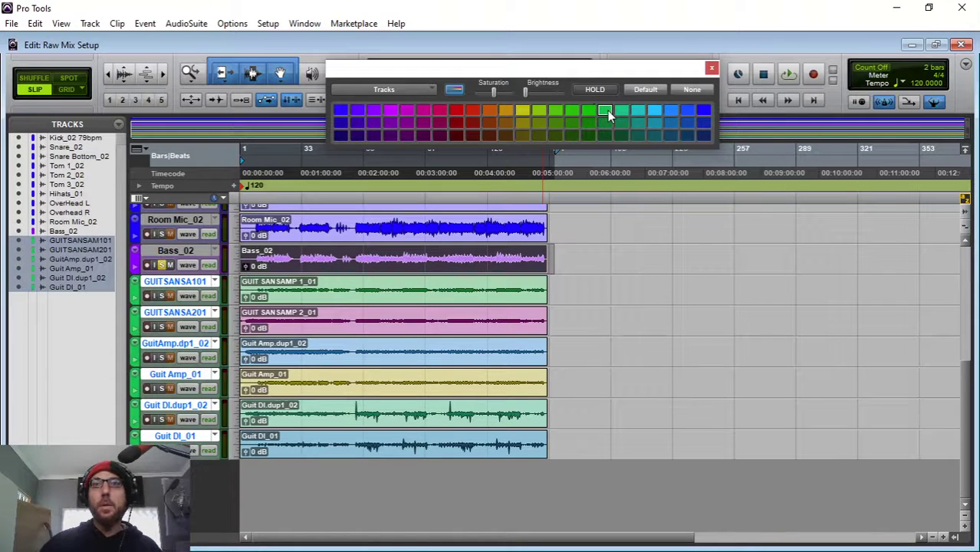
{"action": "left_click", "coordinate": [712, 68]}
{"action": "left_click_drag", "start_coordinate": [567, 430], "coordinate": [237, 284]}
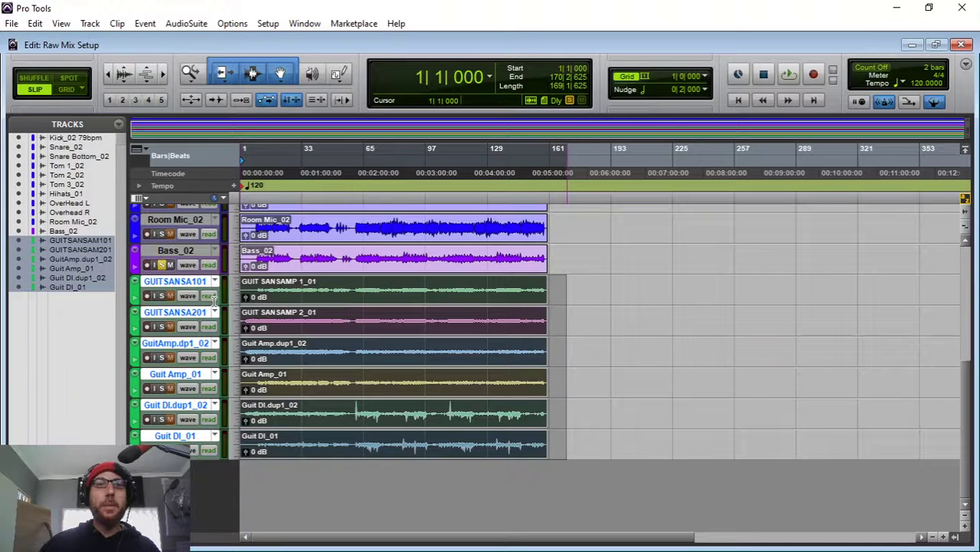
{"action": "double_click", "coordinate": [136, 298]}
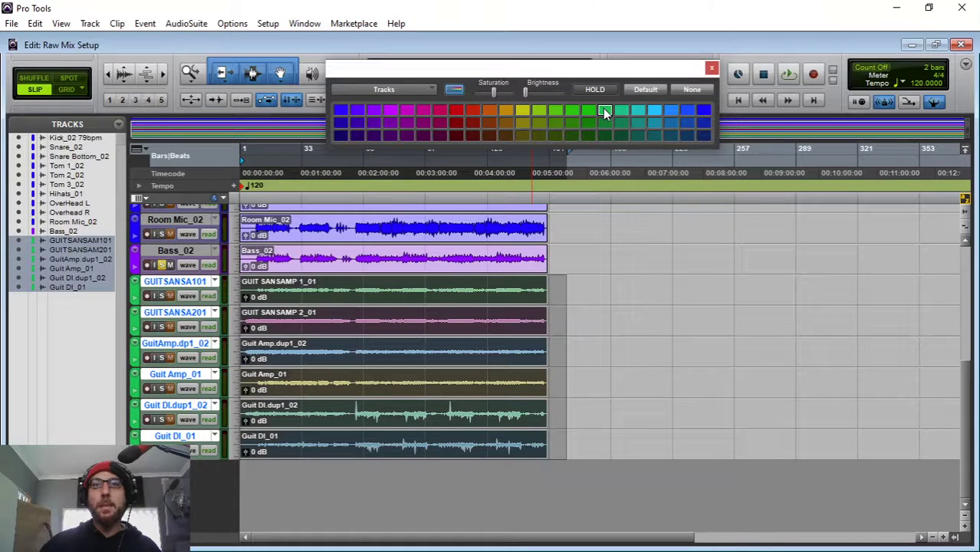
{"action": "left_click", "coordinate": [712, 68]}
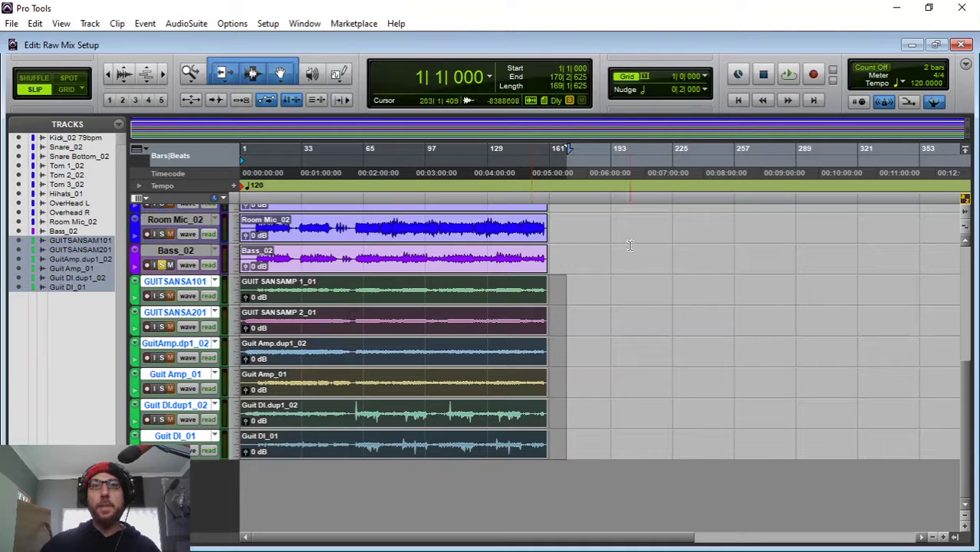
{"action": "left_click", "coordinate": [588, 288]}
Select the clips on all six guitar tracks, color them the same bright green as their tracks, and save the session
{"action": "left_click_drag", "start_coordinate": [559, 284], "coordinate": [222, 452]}
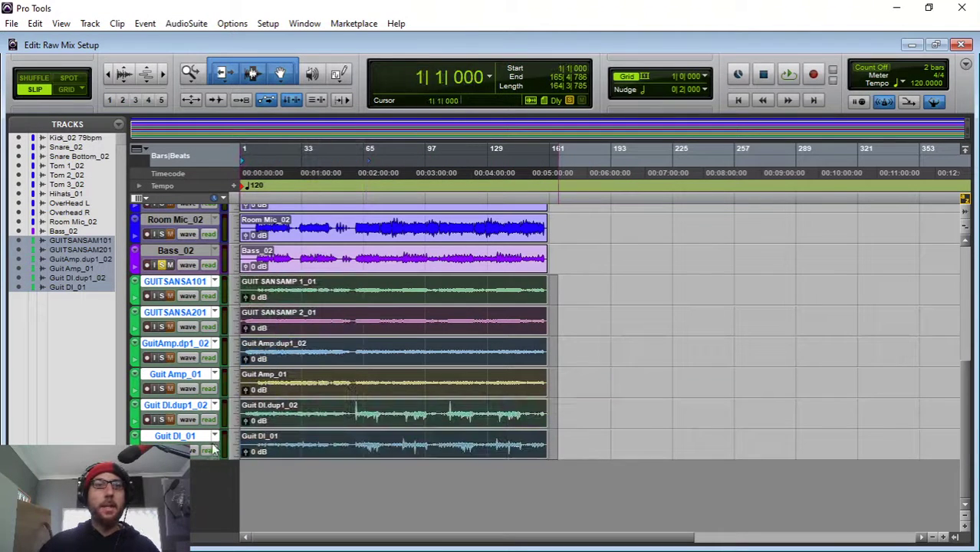
{"action": "double_click", "coordinate": [135, 412]}
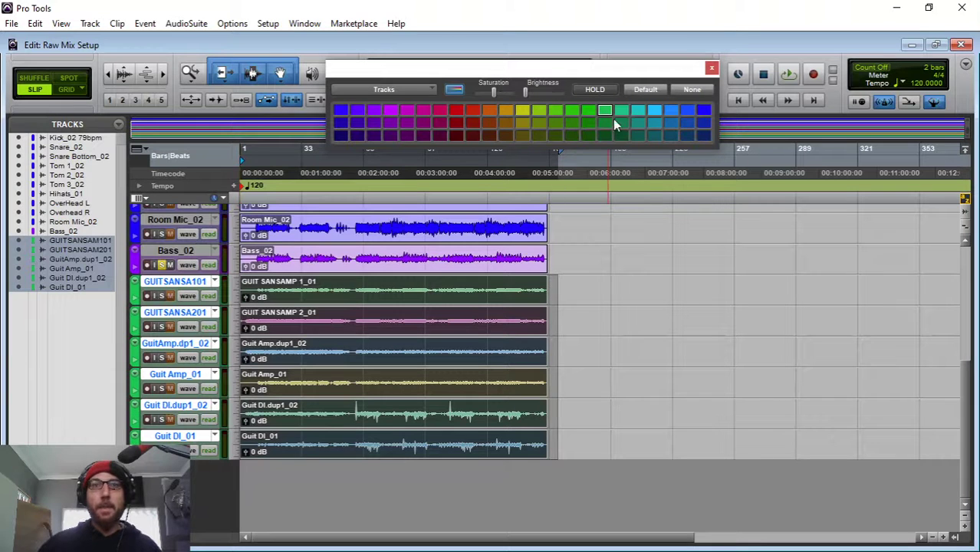
{"action": "left_click", "coordinate": [415, 89]}
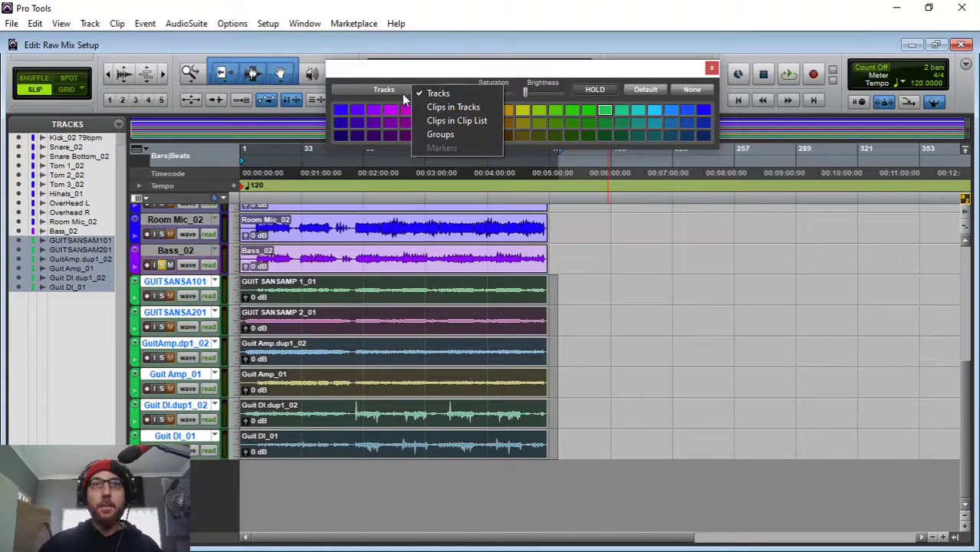
{"action": "left_click", "coordinate": [441, 106]}
{"action": "left_click", "coordinate": [605, 110]}
{"action": "left_click", "coordinate": [712, 67]}
{"action": "left_click", "coordinate": [609, 258]}
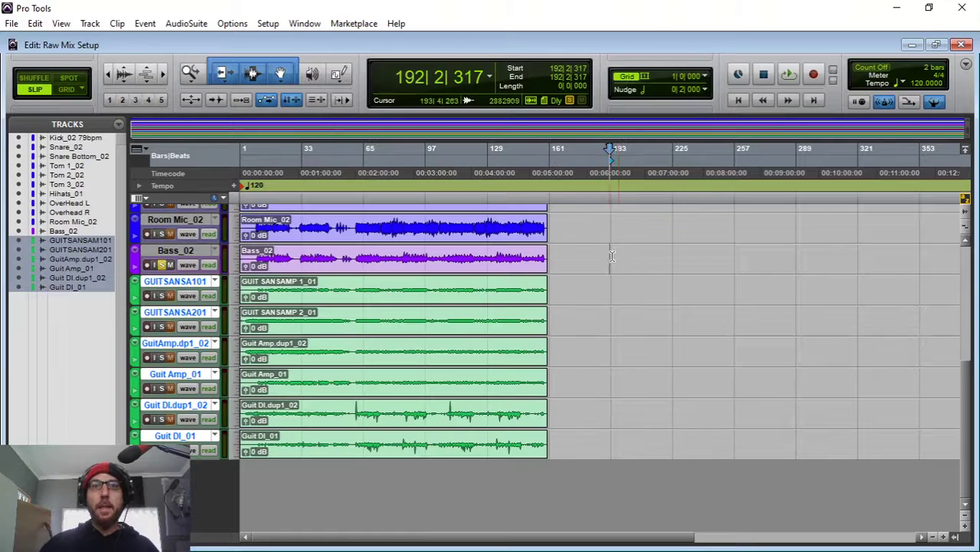
{"action": "key", "text": "ctrl+s"}
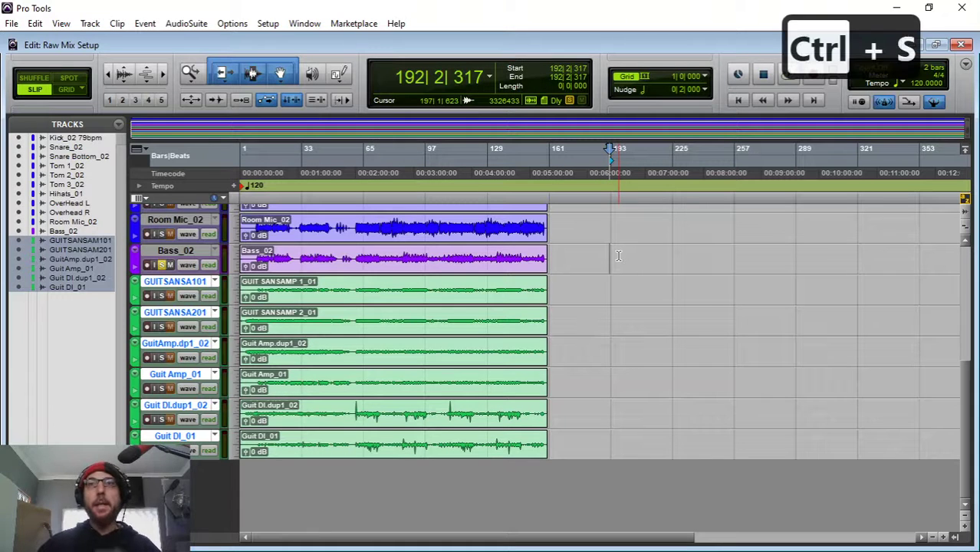
Adjust the height of all tracks until they are tall enough to show the guitar waveforms clearly
{"action": "scroll", "coordinate": [684, 289], "scroll_direction": "up", "scroll_amount": 5}
{"action": "scroll", "coordinate": [687, 291], "scroll_direction": "down", "scroll_amount": 4}
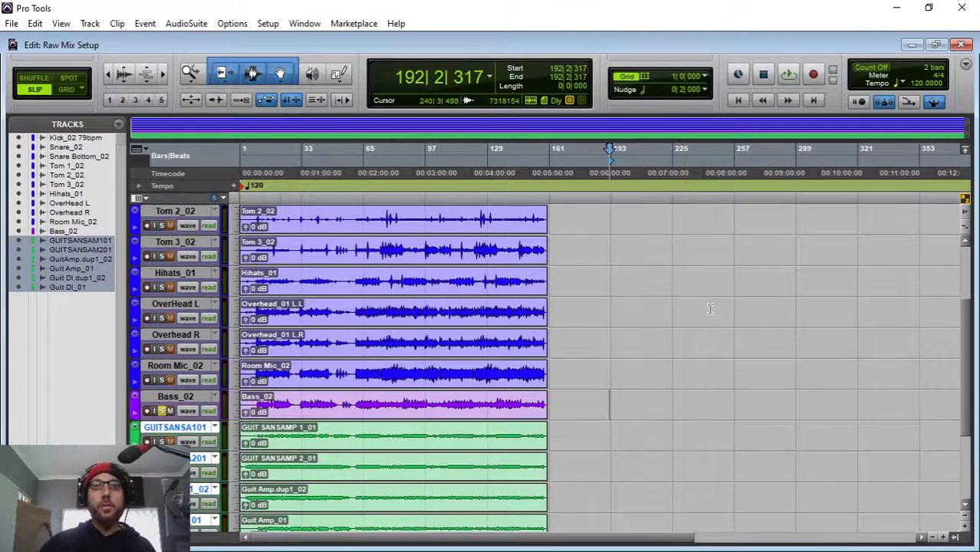
{"action": "left_click", "coordinate": [966, 516]}
{"action": "left_click", "coordinate": [966, 516]}
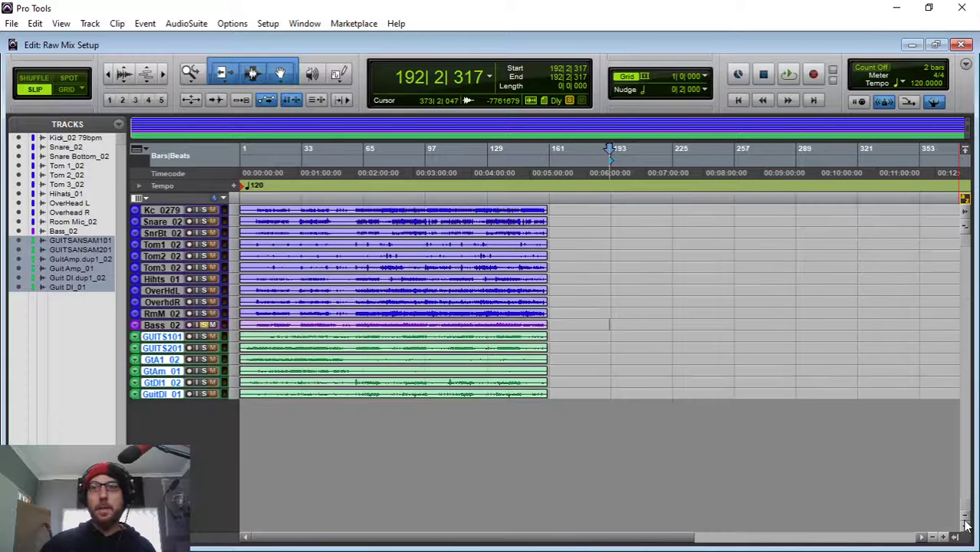
{"action": "left_click", "coordinate": [965, 526]}
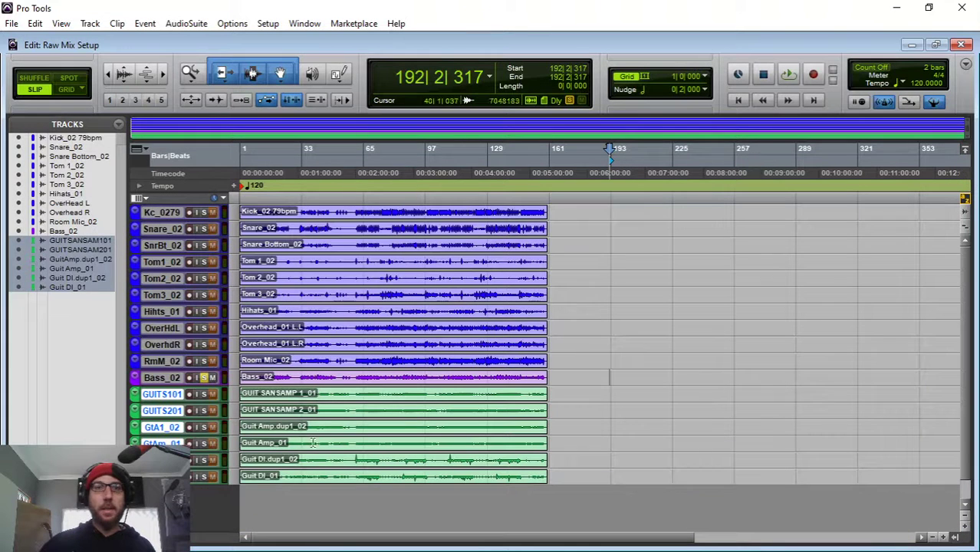
{"action": "scroll", "coordinate": [557, 388], "scroll_direction": "down", "scroll_amount": 2}
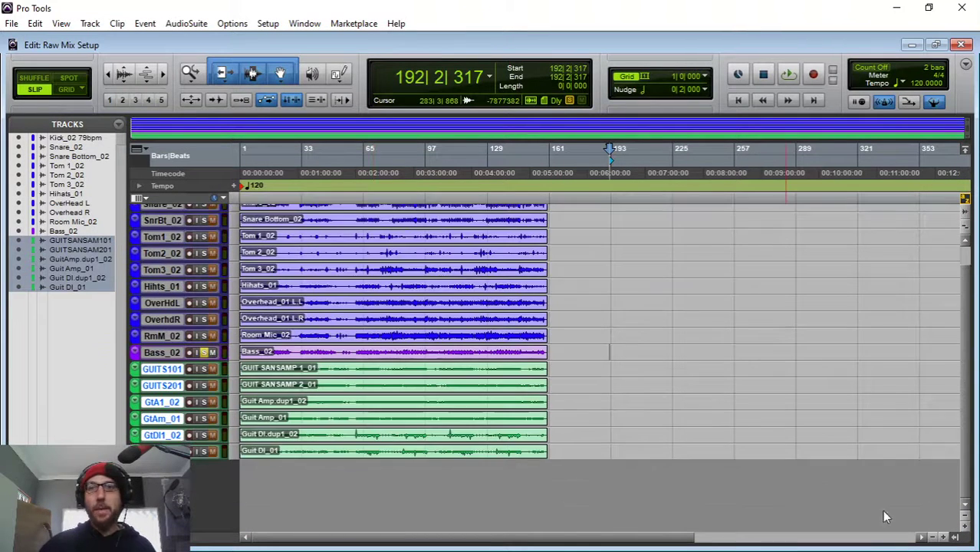
{"action": "left_click", "coordinate": [966, 526]}
{"action": "left_click", "coordinate": [966, 526]}
{"action": "scroll", "coordinate": [690, 369], "scroll_direction": "down", "scroll_amount": 8}
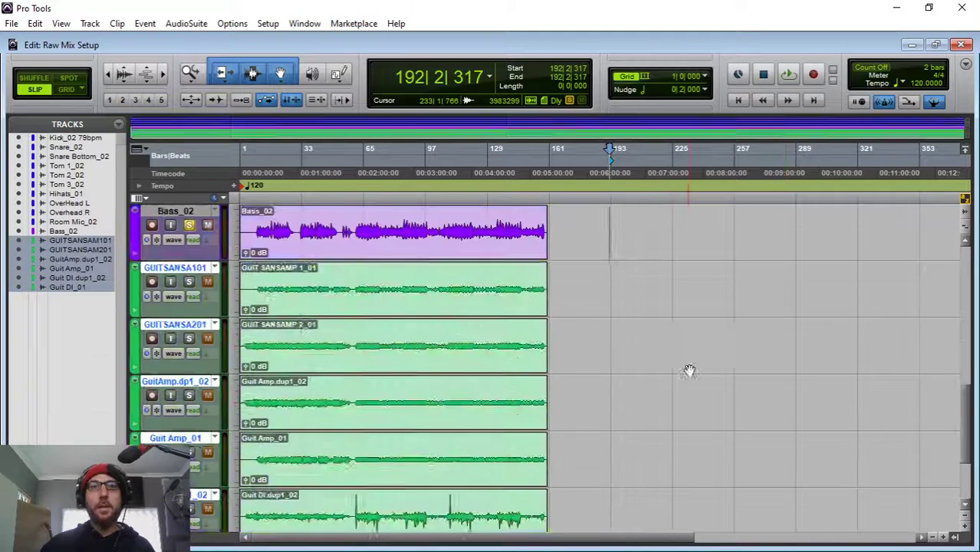
{"action": "scroll", "coordinate": [693, 367], "scroll_direction": "up", "scroll_amount": 2}
{"action": "scroll", "coordinate": [693, 367], "scroll_direction": "down", "scroll_amount": 2}
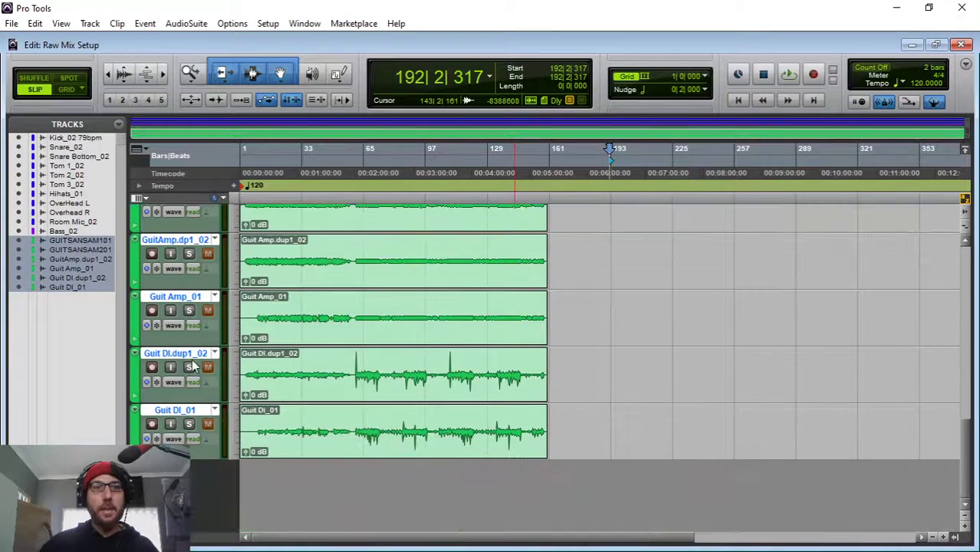
Solo Guit DI_01 and place the playback start at about bar 64
{"action": "left_click", "coordinate": [189, 424]}
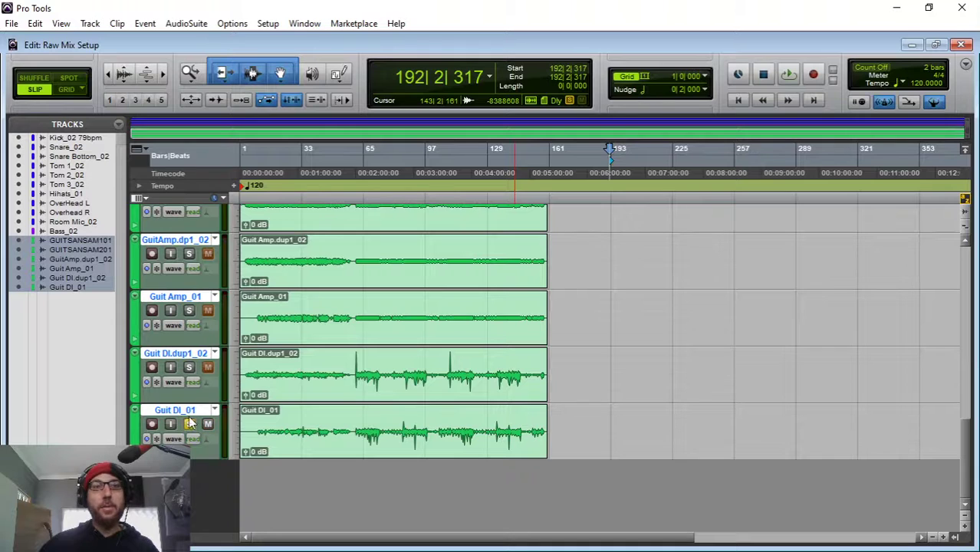
{"action": "left_click", "coordinate": [364, 162]}
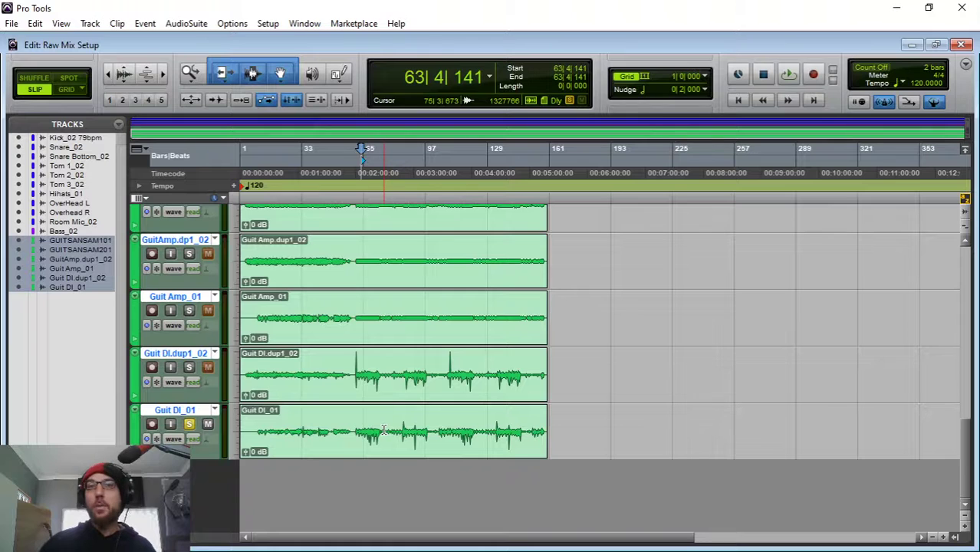
Look through the guitar tracks and compare the waveforms of the Guit DI.dup1_02 and Guit DI_01 clips
{"action": "scroll", "coordinate": [384, 338], "scroll_direction": "up", "scroll_amount": 4}
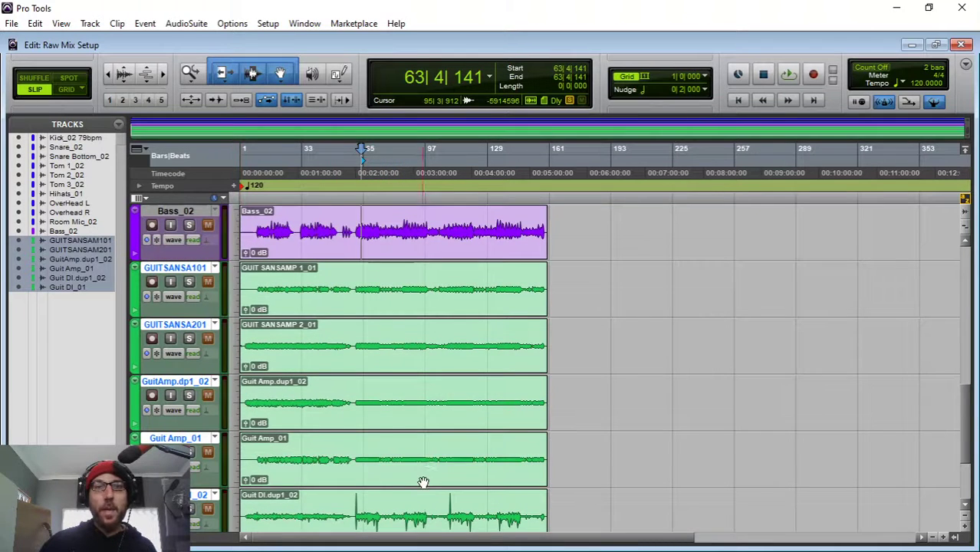
{"action": "scroll", "coordinate": [423, 482], "scroll_direction": "down", "scroll_amount": 3}
{"action": "scroll", "coordinate": [437, 405], "scroll_direction": "up", "scroll_amount": 5}
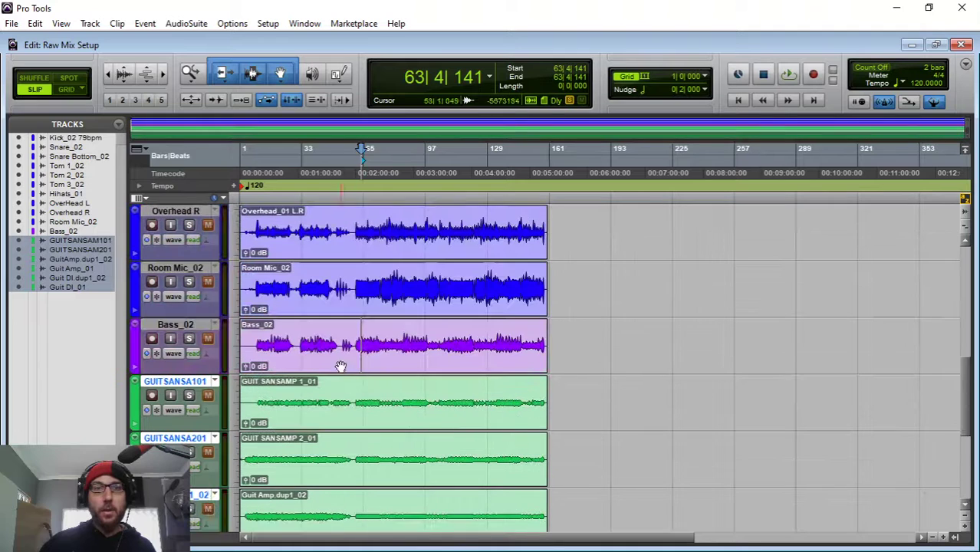
{"action": "scroll", "coordinate": [398, 459], "scroll_direction": "down", "scroll_amount": 4}
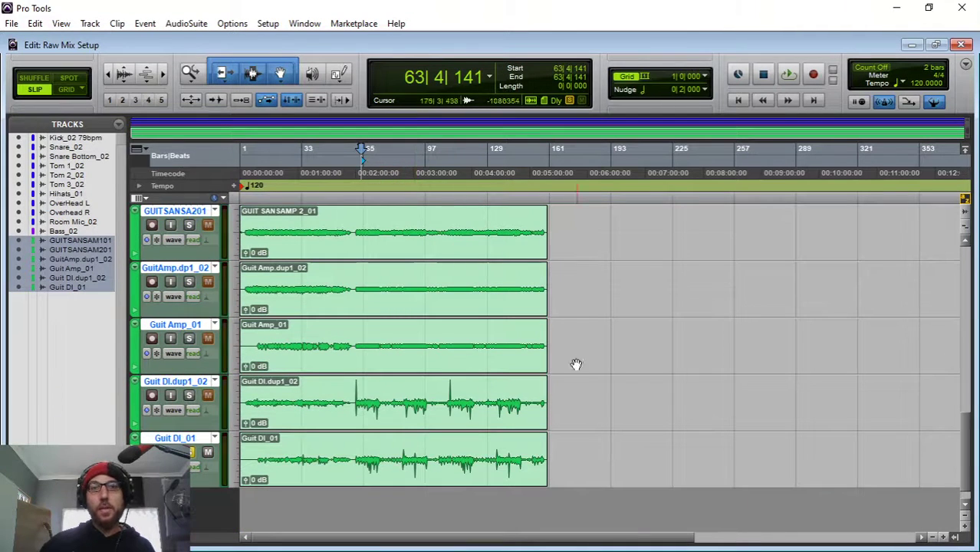
{"action": "double_click", "coordinate": [379, 424]}
{"action": "double_click", "coordinate": [369, 437]}
{"action": "left_click", "coordinate": [368, 423]}
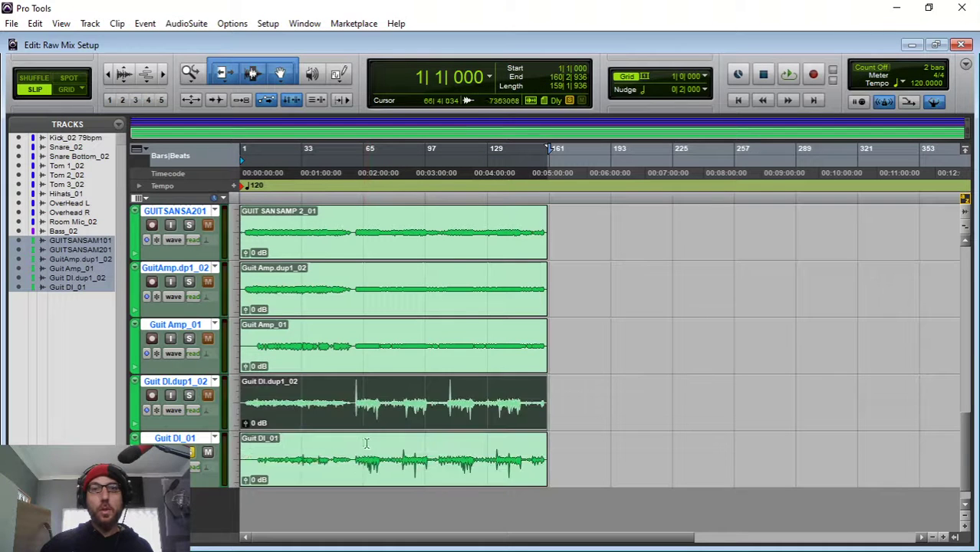
{"action": "left_click", "coordinate": [364, 477]}
{"action": "left_click", "coordinate": [365, 425]}
{"action": "left_click", "coordinate": [362, 470]}
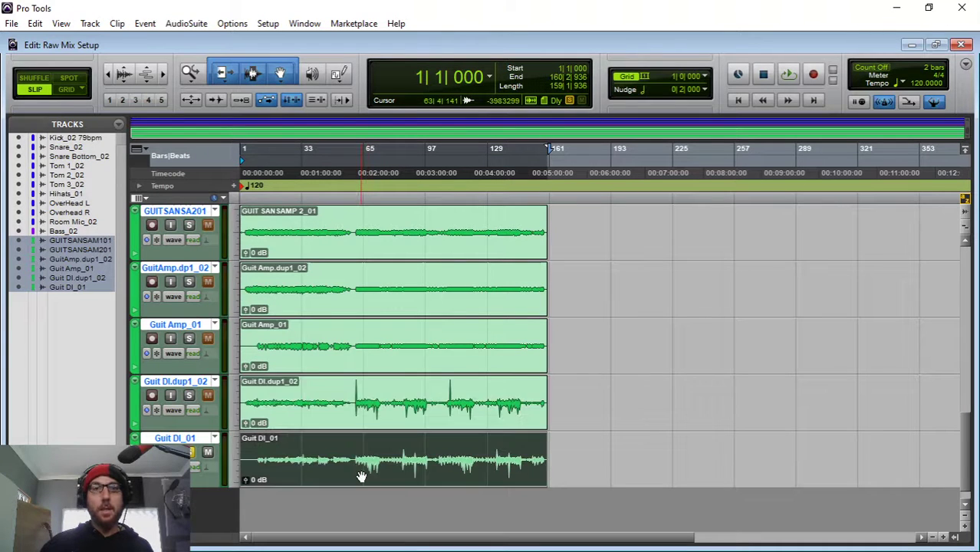
{"action": "left_click", "coordinate": [322, 419]}
{"action": "left_click", "coordinate": [355, 480]}
Select the Guit DI.dup1_02, GuitAmp.dp1_02 and GUITSANSA201 tracks together and set their track color to a darker green
{"action": "left_click", "coordinate": [191, 438]}
{"action": "left_click", "coordinate": [175, 382]}
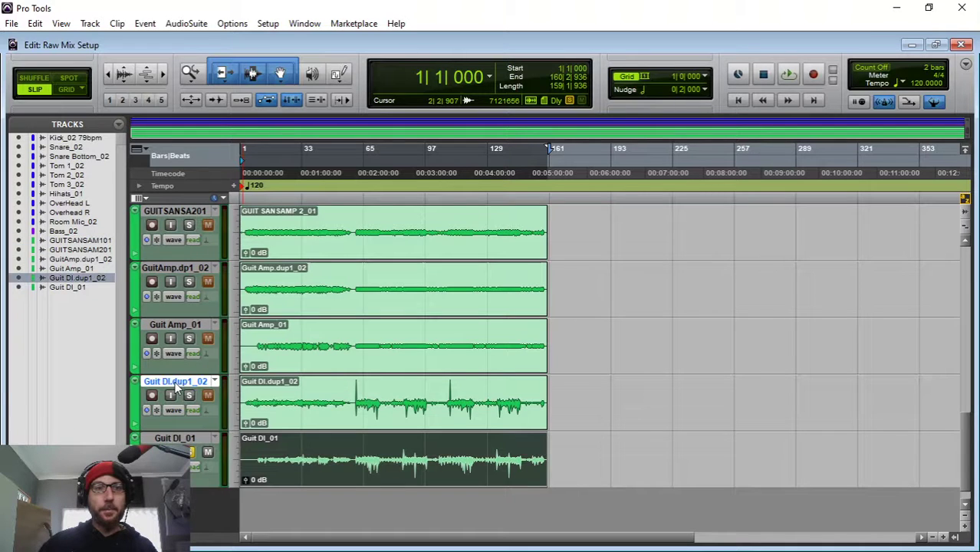
{"action": "key", "text": "alt"}
{"action": "left_click", "coordinate": [177, 269], "text": "ctrl"}
{"action": "scroll", "coordinate": [226, 333], "scroll_direction": "up", "scroll_amount": 2}
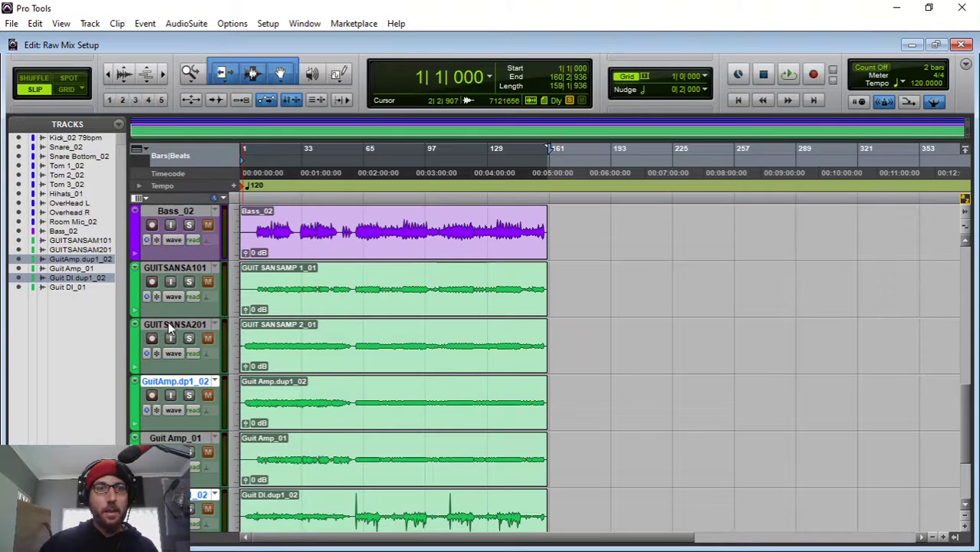
{"action": "left_click", "coordinate": [170, 325], "text": "ctrl"}
{"action": "scroll", "coordinate": [184, 345], "scroll_direction": "down", "scroll_amount": 1}
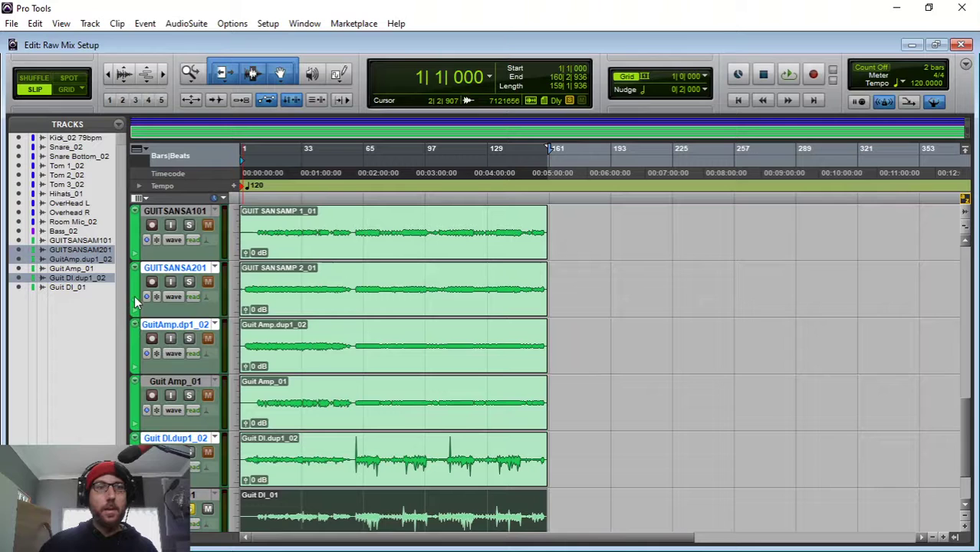
{"action": "double_click", "coordinate": [135, 302]}
{"action": "left_click", "coordinate": [571, 122]}
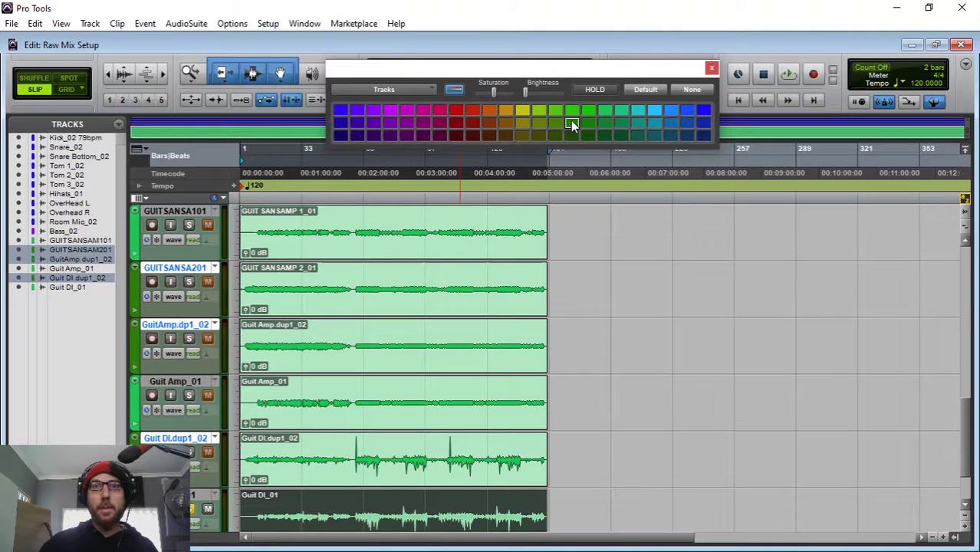
{"action": "left_click", "coordinate": [415, 305]}
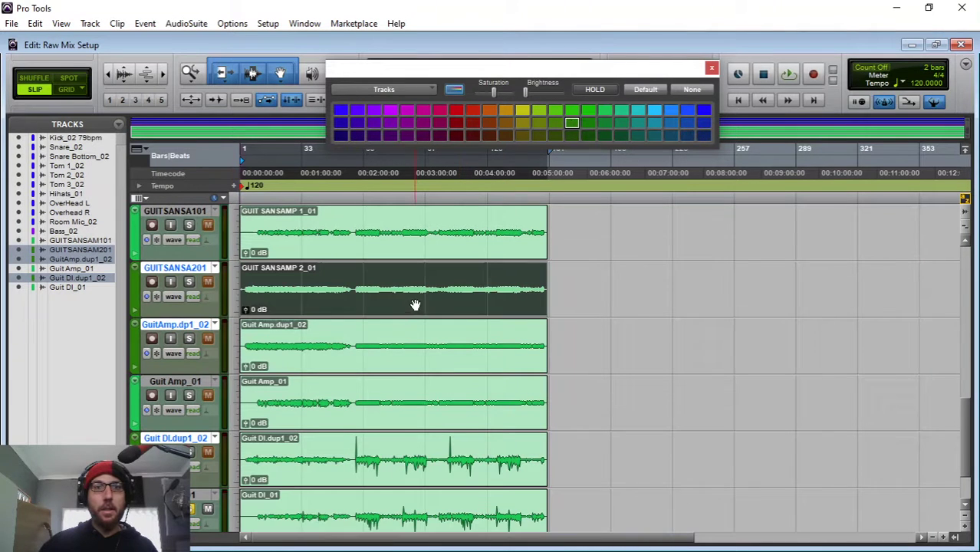
{"action": "left_click", "coordinate": [373, 362], "text": "shift"}
{"action": "scroll", "coordinate": [375, 495], "scroll_direction": "down", "scroll_amount": 3}
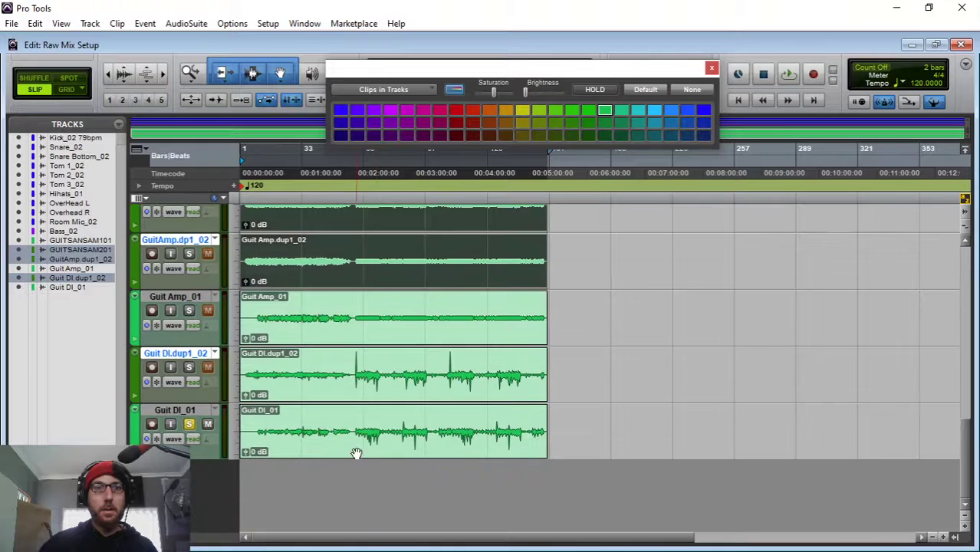
{"action": "left_click", "coordinate": [357, 447]}
{"action": "scroll", "coordinate": [369, 359], "scroll_direction": "up", "scroll_amount": 5}
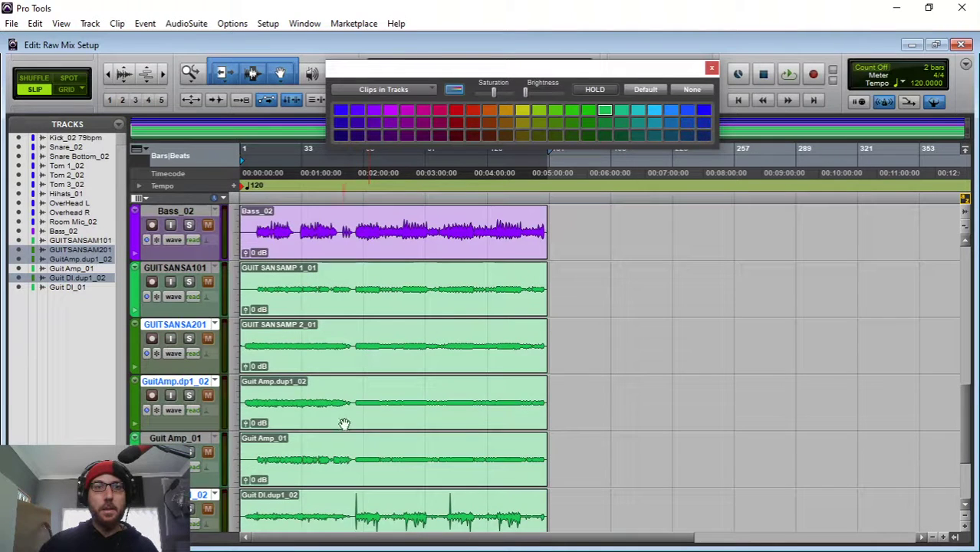
{"action": "left_click", "coordinate": [345, 424]}
{"action": "left_click", "coordinate": [357, 361]}
Select the Guit Amp.dup1_02, GUIT SANSAMP 2_01 and Guit DI_01 clips, color them the darker green, close the palette and deselect them
{"action": "left_click", "coordinate": [344, 423]}
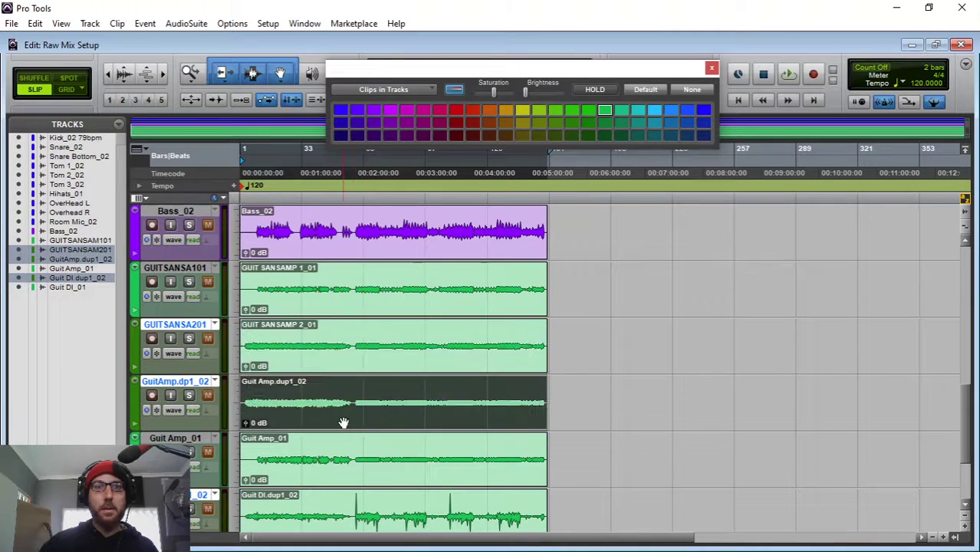
{"action": "left_click", "coordinate": [359, 361], "text": "shift"}
{"action": "scroll", "coordinate": [372, 430], "scroll_direction": "down", "scroll_amount": 5}
{"action": "left_click", "coordinate": [357, 448], "text": "shift"}
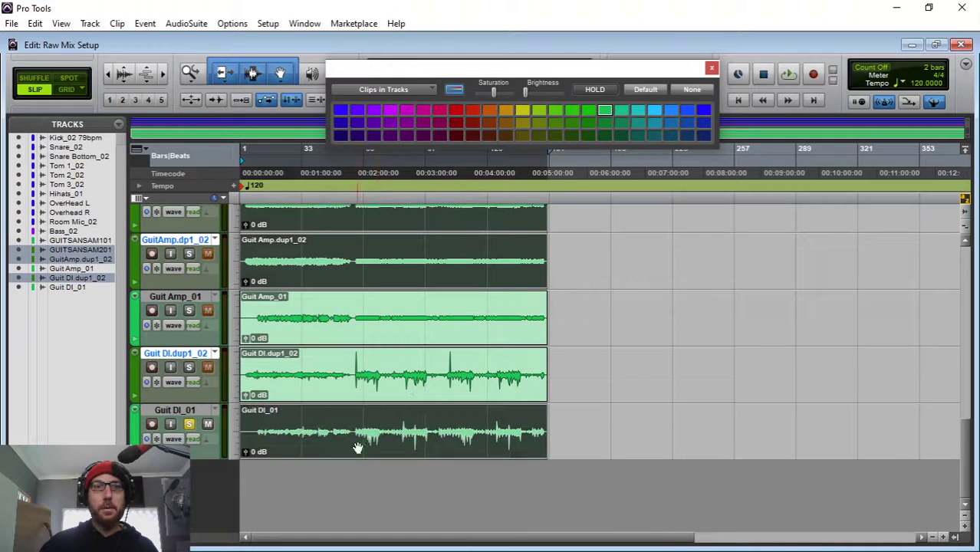
{"action": "left_click", "coordinate": [571, 123]}
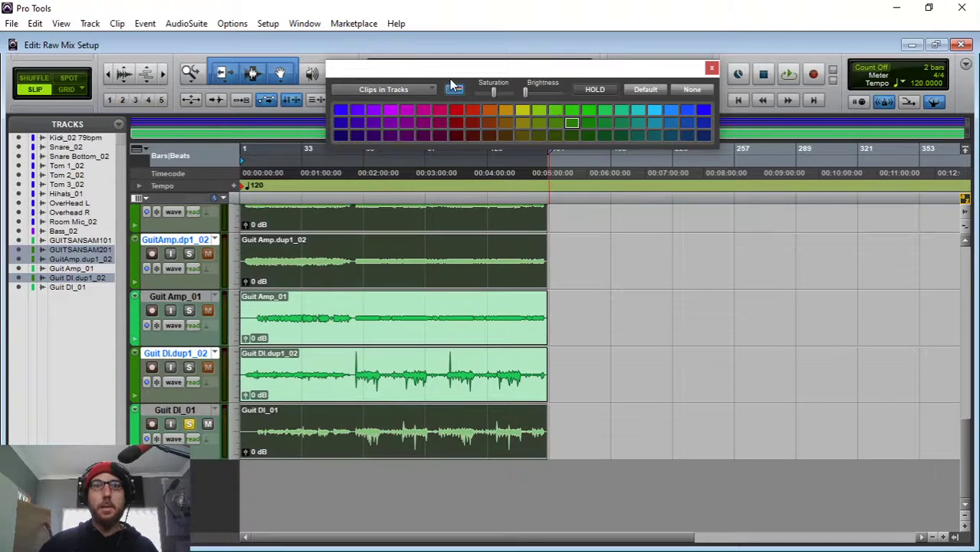
{"action": "left_click", "coordinate": [712, 67]}
{"action": "left_click", "coordinate": [610, 292]}
{"action": "scroll", "coordinate": [643, 349], "scroll_direction": "up", "scroll_amount": 3}
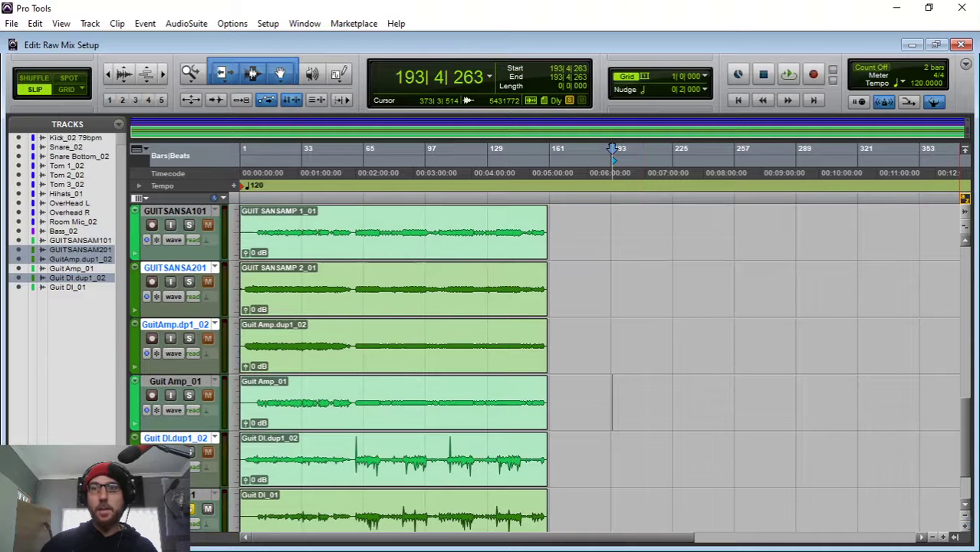
Reduce the track heights and move the GuitAmp.dp1_02 track directly below Guit Amp_01
{"action": "left_click", "coordinate": [966, 516]}
{"action": "scroll", "coordinate": [718, 417], "scroll_direction": "up", "scroll_amount": 1}
{"action": "scroll", "coordinate": [718, 417], "scroll_direction": "down", "scroll_amount": 1}
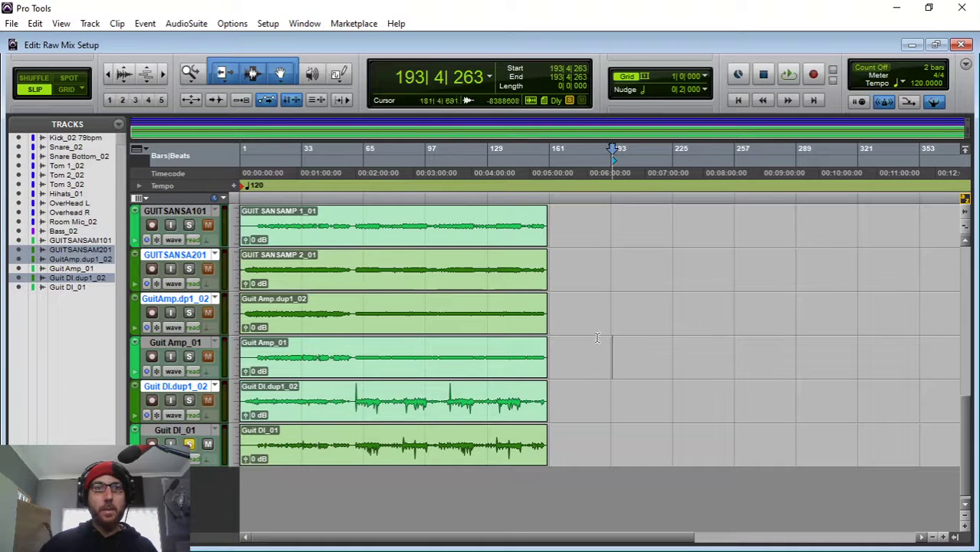
{"action": "scroll", "coordinate": [639, 357], "scroll_direction": "up", "scroll_amount": 3}
{"action": "scroll", "coordinate": [638, 357], "scroll_direction": "down", "scroll_amount": 2}
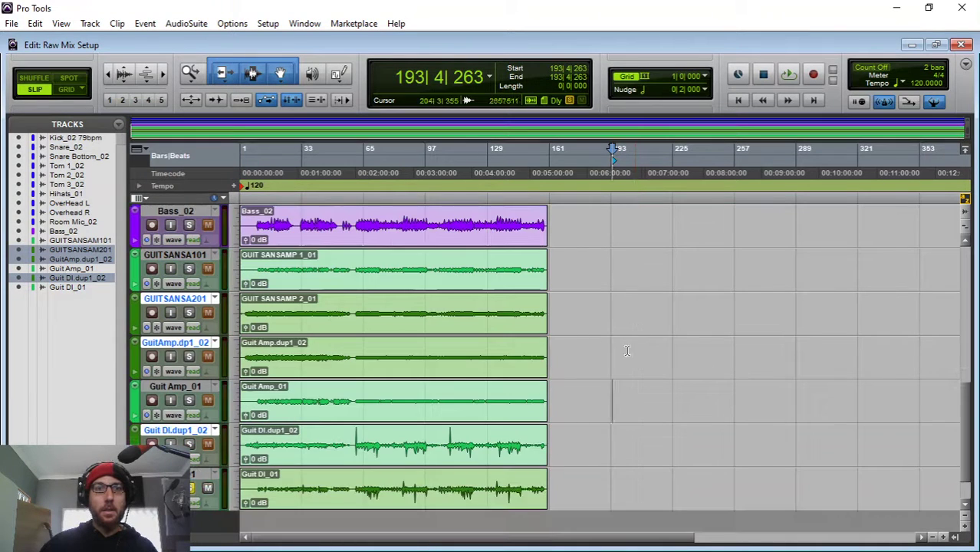
{"action": "left_click", "coordinate": [185, 345]}
{"action": "left_click_drag", "start_coordinate": [188, 342], "coordinate": [176, 414]}
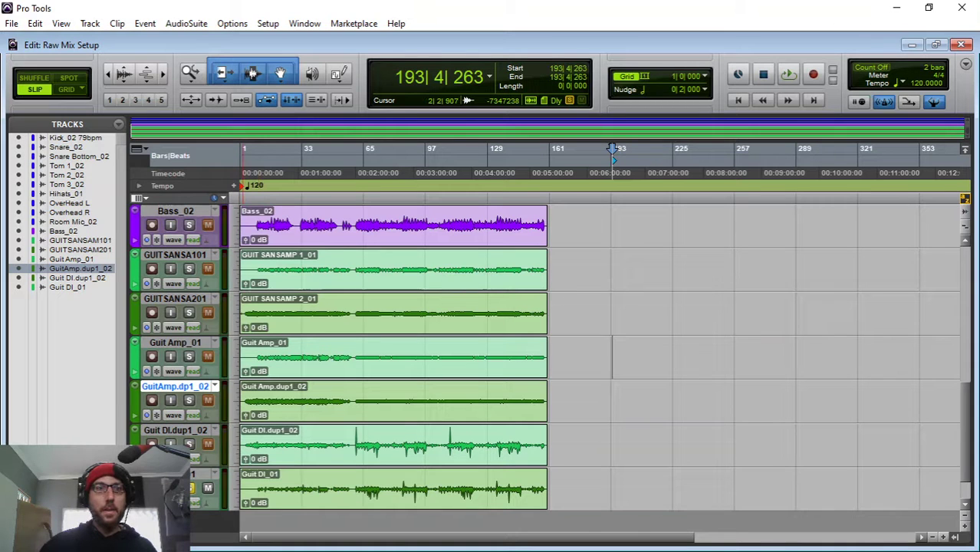
Move the Guit DI.dup1_02 and Guit DI_01 tracks together to directly below Bass_02
{"action": "left_click", "coordinate": [171, 432]}
{"action": "left_click", "coordinate": [174, 475], "text": "shift"}
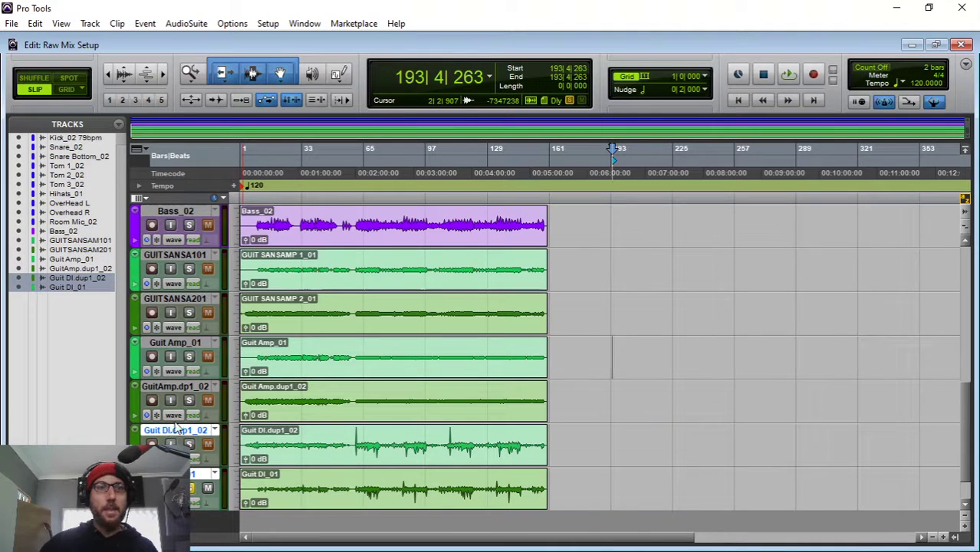
{"action": "left_click_drag", "start_coordinate": [175, 432], "coordinate": [170, 254]}
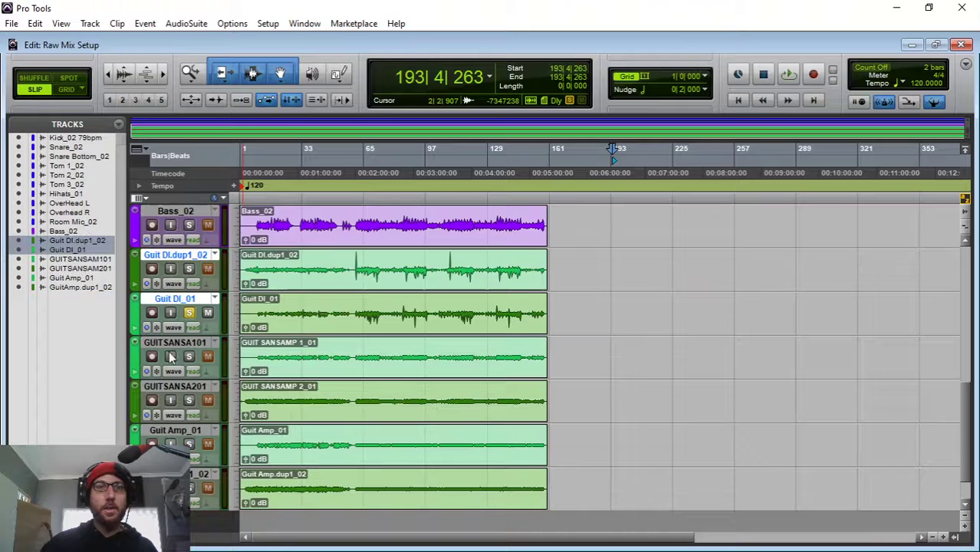
Play from about bar 77 and audition the guitar tracks one at a time by soloing them in turn
{"action": "left_click", "coordinate": [188, 269]}
{"action": "left_click_drag", "start_coordinate": [355, 171], "coordinate": [289, 169]}
{"action": "left_click", "coordinate": [390, 167]}
{"action": "key", "text": "space"}
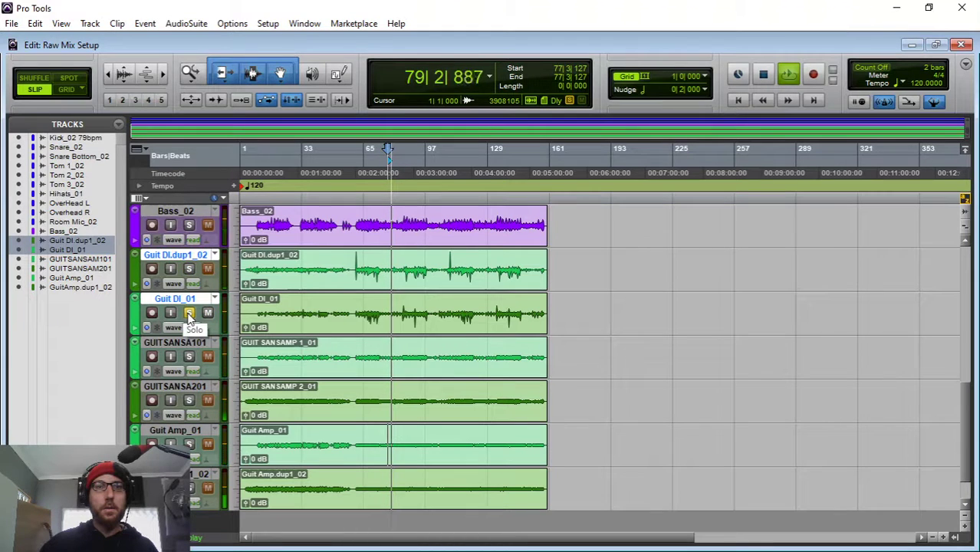
{"action": "left_click", "coordinate": [189, 312]}
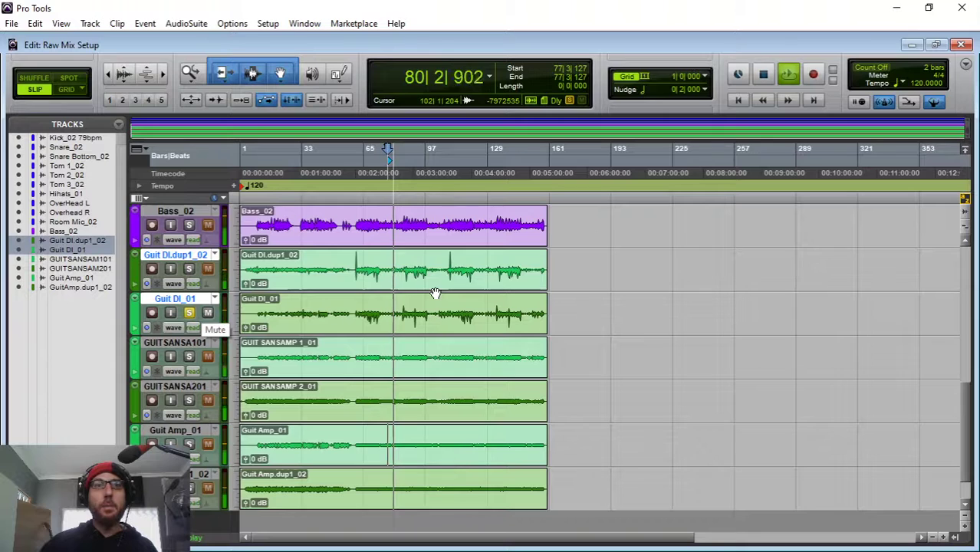
{"action": "left_click", "coordinate": [190, 357]}
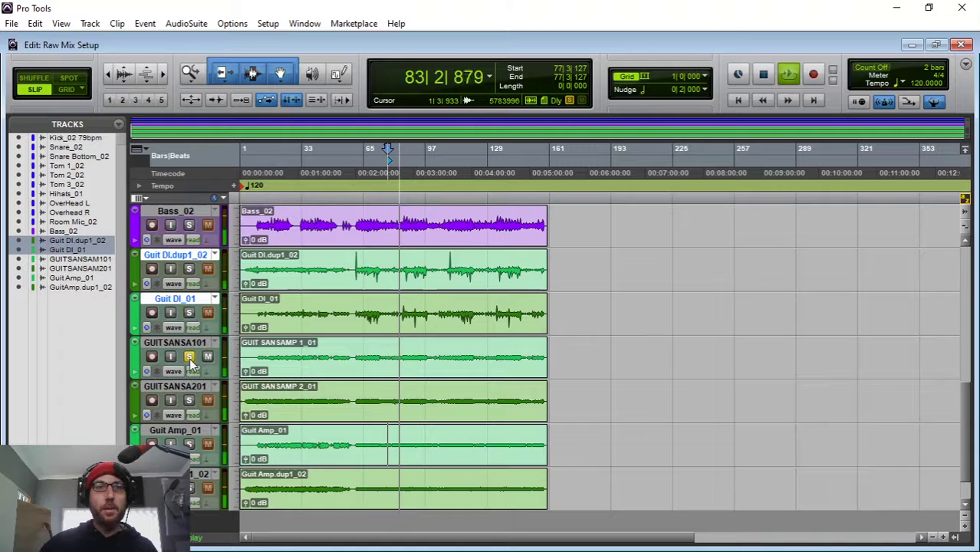
{"action": "left_click", "coordinate": [190, 400]}
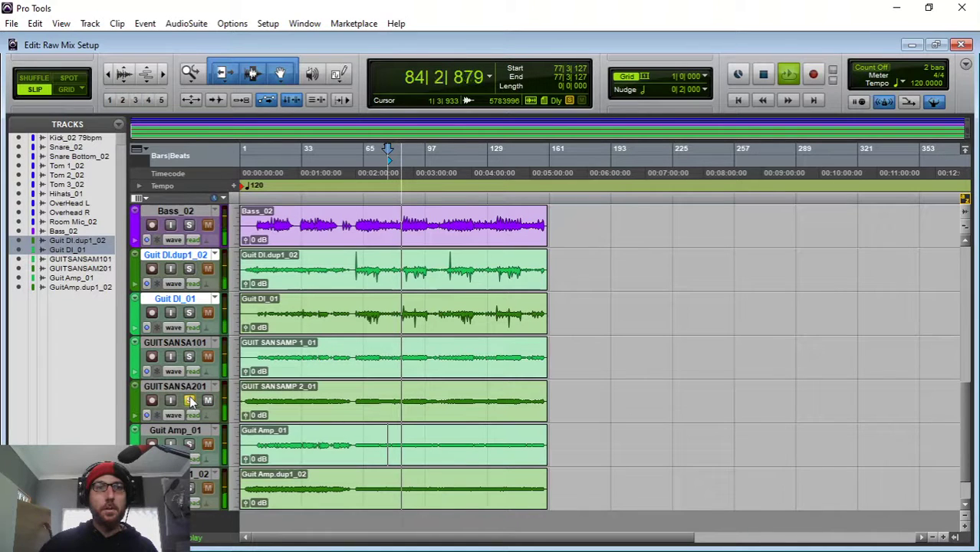
{"action": "left_click", "coordinate": [189, 444]}
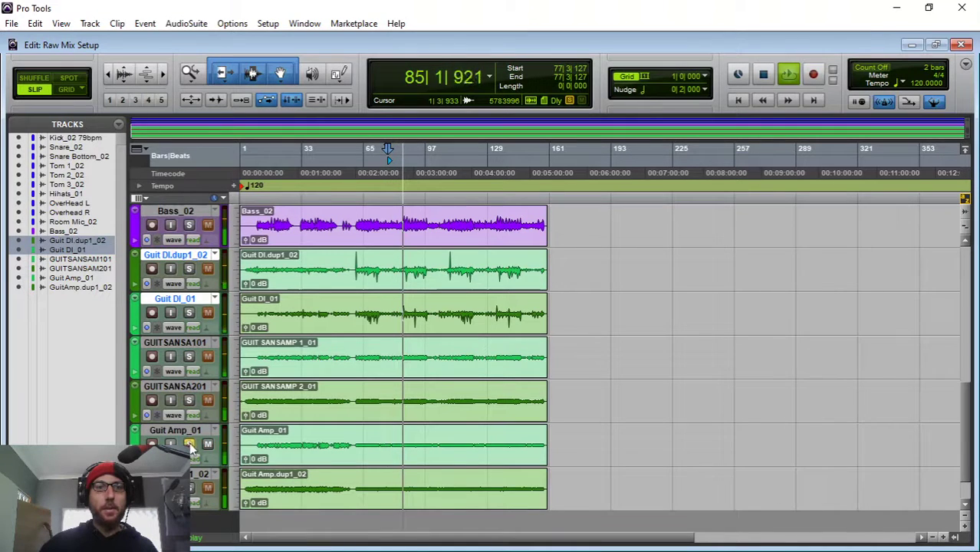
{"action": "left_click", "coordinate": [191, 490]}
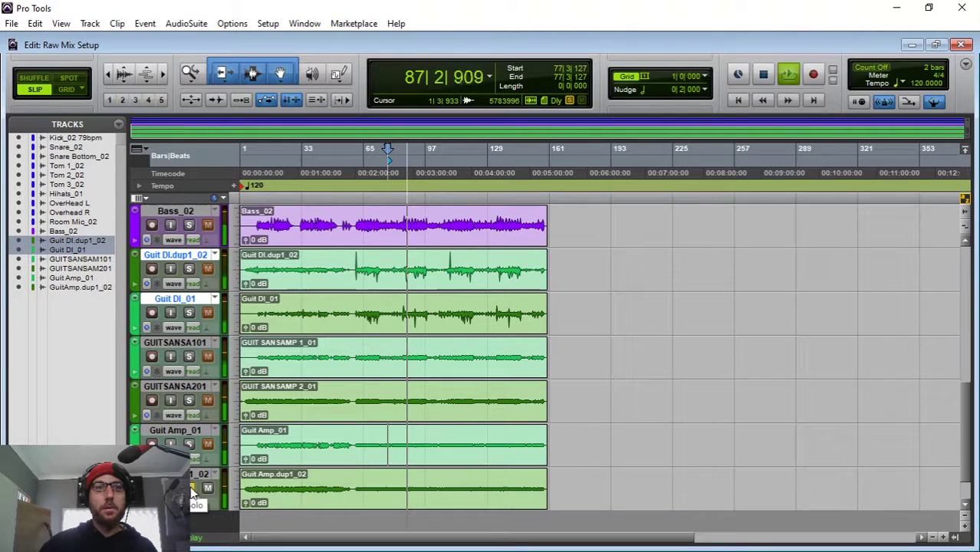
{"action": "key", "text": "space"}
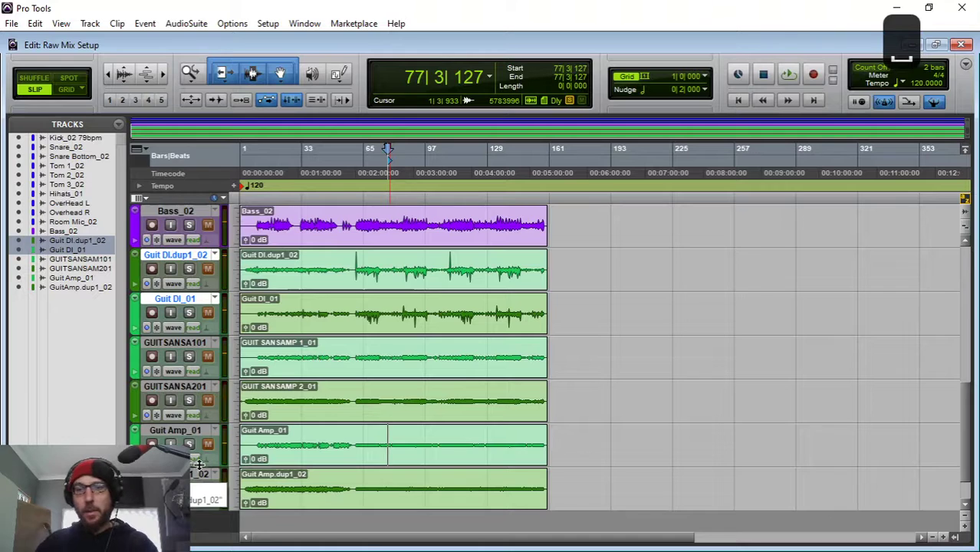
In the Mix window, pan GD102, GU101 and GA_01 hard left and GDI01, GU201 and GA102 hard right, and clear GA102's solo
{"action": "key", "text": "ctrl+equal"}
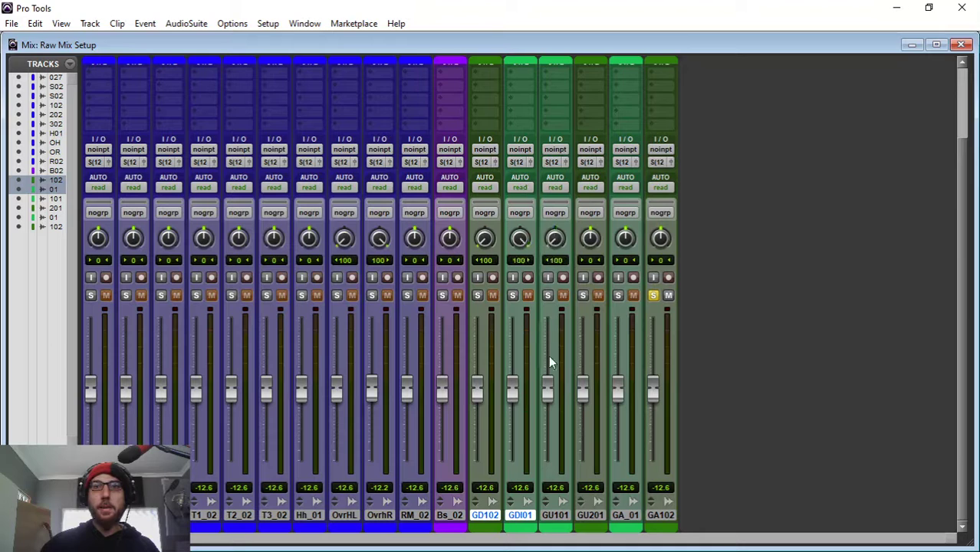
{"action": "left_click", "coordinate": [652, 295]}
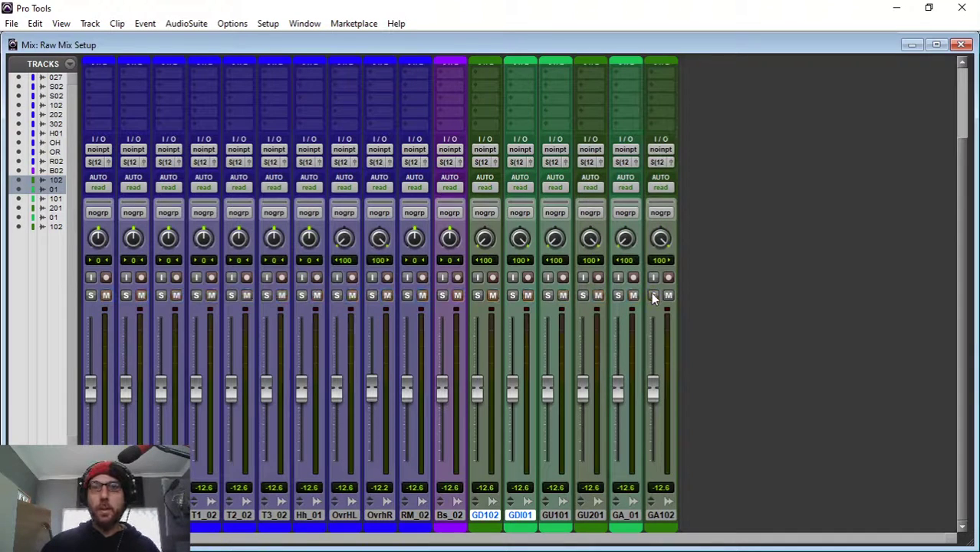
Mute every track and audition the Guit Amp pair and the SansAmp pair in turn by unmuting them during playback
{"action": "left_click", "coordinate": [457, 297], "text": "alt"}
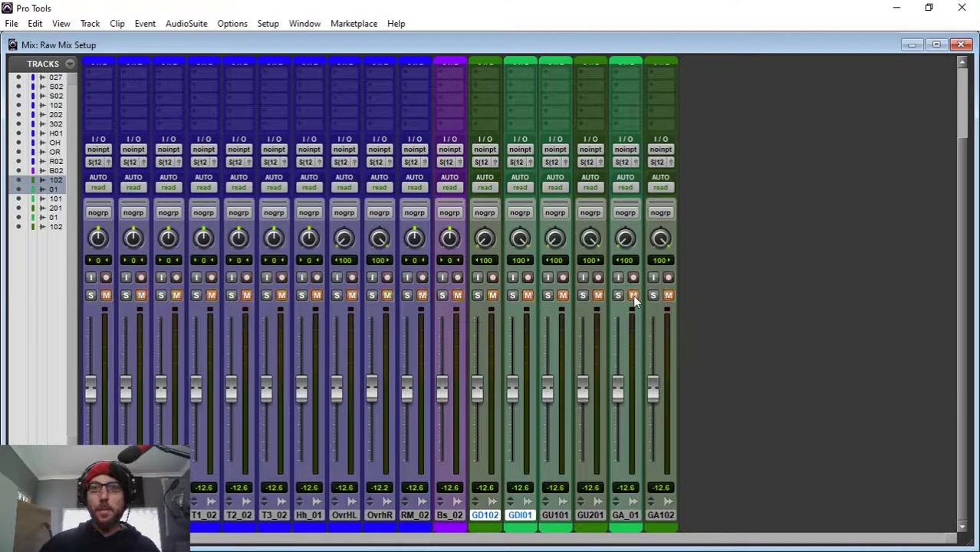
{"action": "left_click", "coordinate": [668, 295]}
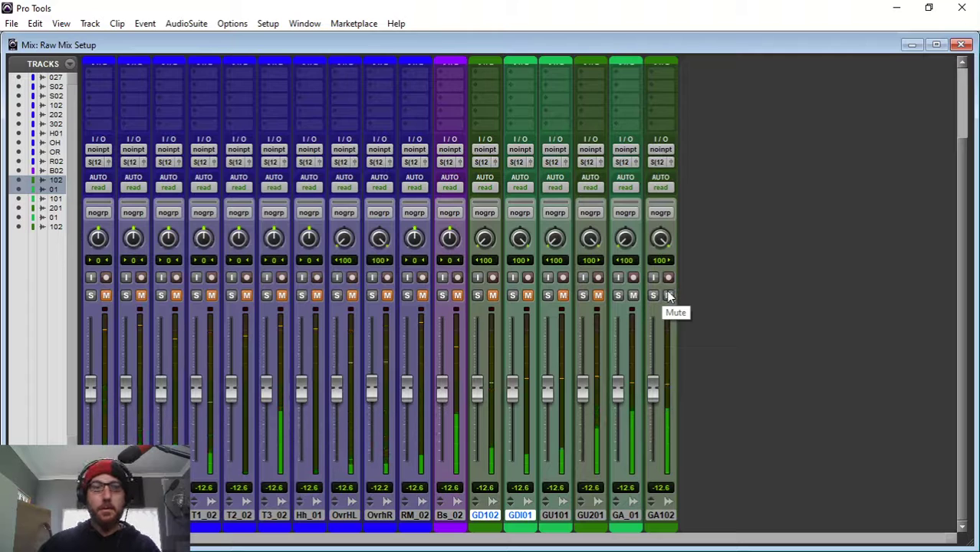
{"action": "left_click", "coordinate": [668, 296]}
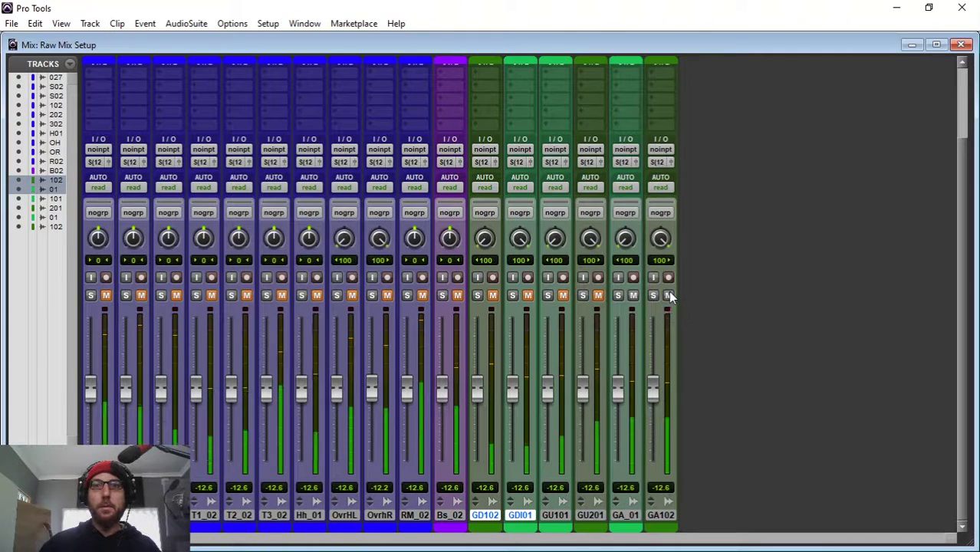
{"action": "left_click", "coordinate": [634, 296]}
{"action": "left_click", "coordinate": [598, 297]}
{"action": "left_click", "coordinate": [563, 297]}
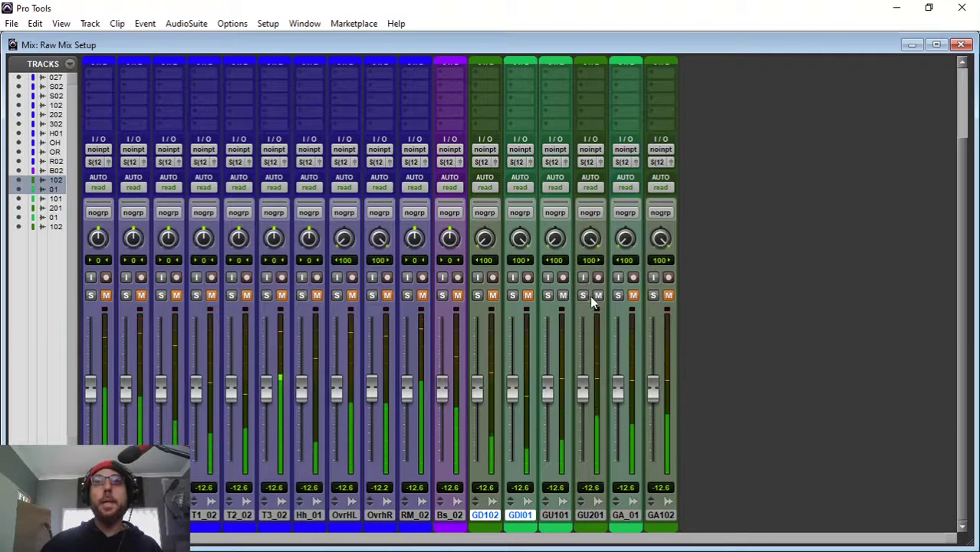
{"action": "left_click", "coordinate": [598, 296]}
{"action": "left_click", "coordinate": [563, 296]}
Unmute the other tracks and solo the two Guit DI tracks, GDI01 and GD102
{"action": "left_click", "coordinate": [528, 295], "text": "alt"}
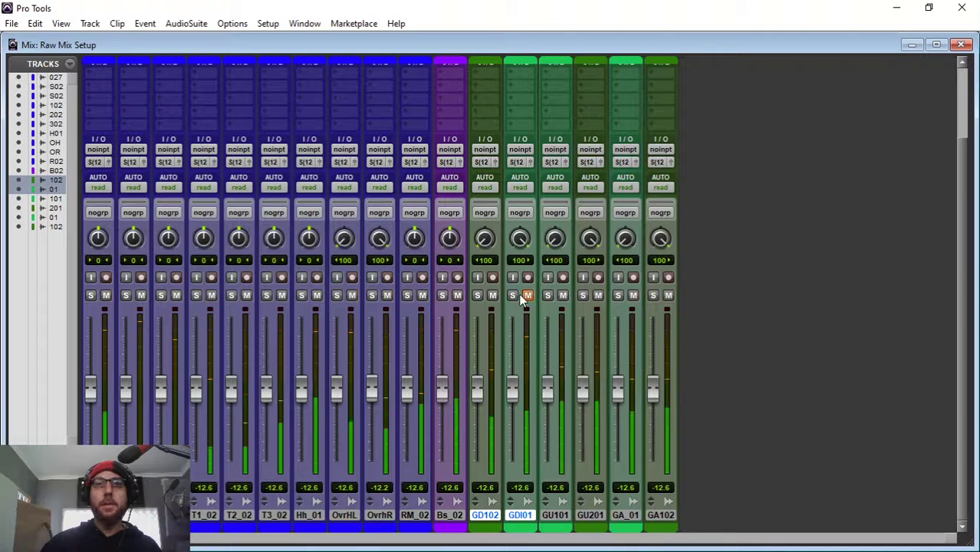
{"action": "left_click", "coordinate": [513, 295]}
{"action": "left_click", "coordinate": [477, 296]}
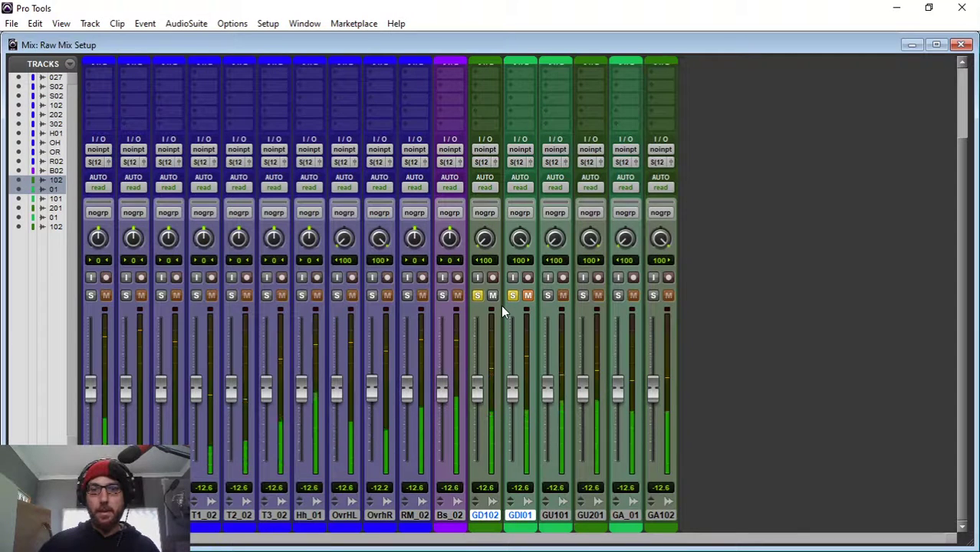
Place GDI01 ahead of GD102, swap their panning to GDI01 hard left and GD102 hard right, and unmute GDI01
{"action": "left_click", "coordinate": [555, 515]}
{"action": "left_click", "coordinate": [521, 515]}
{"action": "left_click_drag", "start_coordinate": [521, 515], "coordinate": [484, 516]}
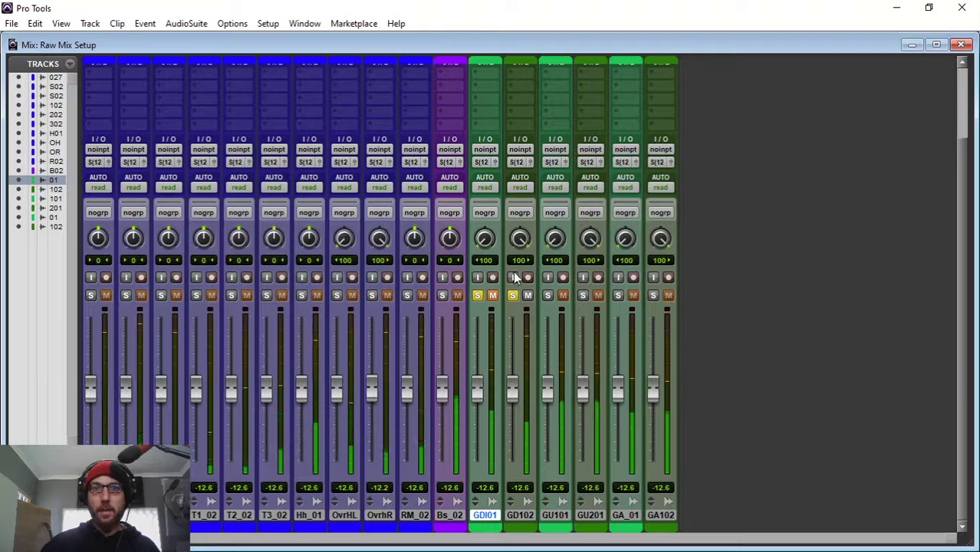
{"action": "left_click", "coordinate": [493, 295]}
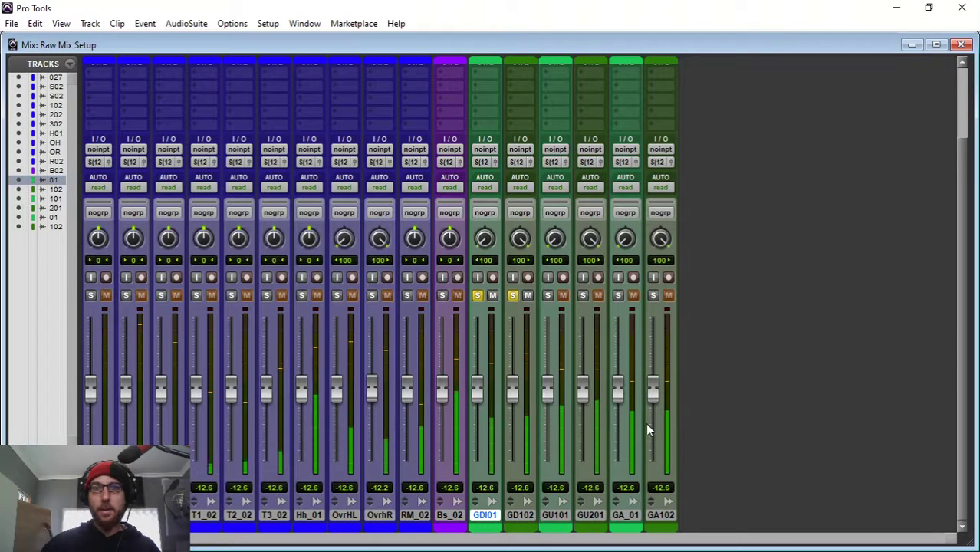
Clear the solos on GDI01 and GD102, mute both DI tracks and end the playback audition
{"action": "left_click", "coordinate": [510, 296]}
{"action": "left_click", "coordinate": [478, 296]}
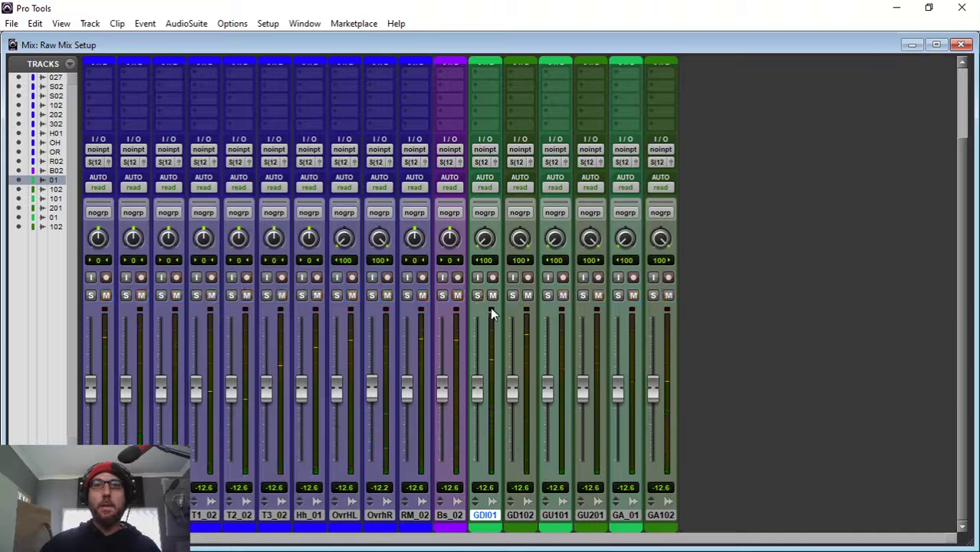
{"action": "left_click", "coordinate": [527, 296]}
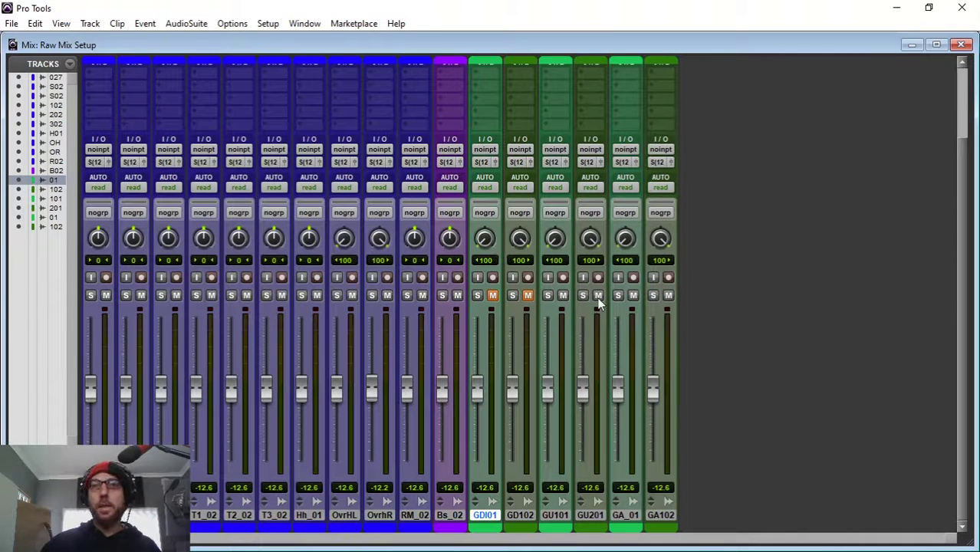
{"action": "key", "text": "space"}
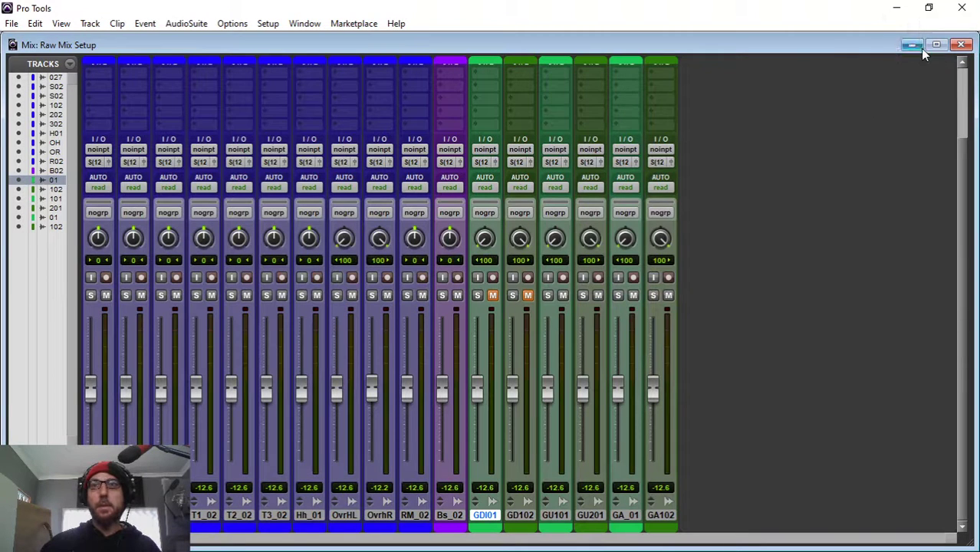
Return to the Edit window and reduce all track heights until the whole session fits in view, playing the mix meanwhile
{"action": "left_click", "coordinate": [920, 47]}
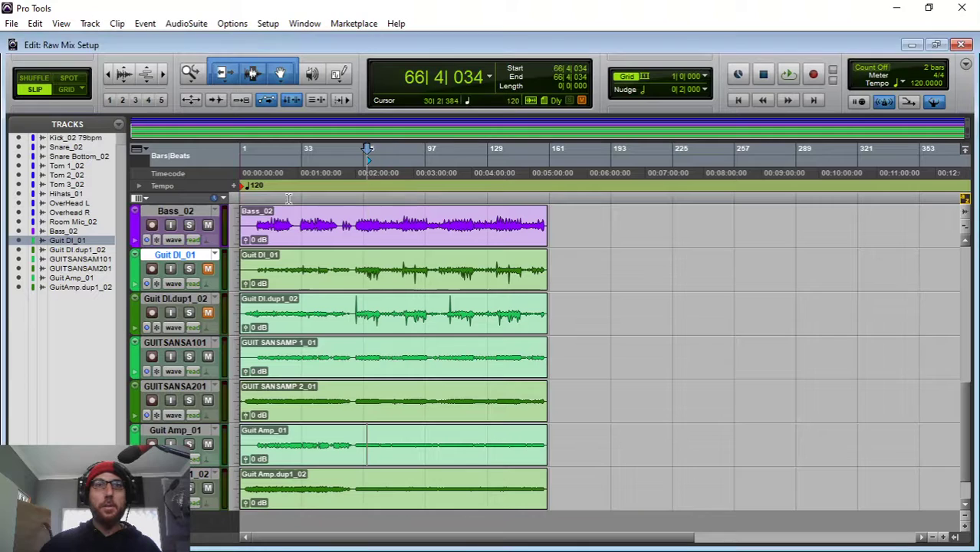
{"action": "scroll", "coordinate": [405, 372], "scroll_direction": "up", "scroll_amount": 10}
{"action": "key", "text": "space"}
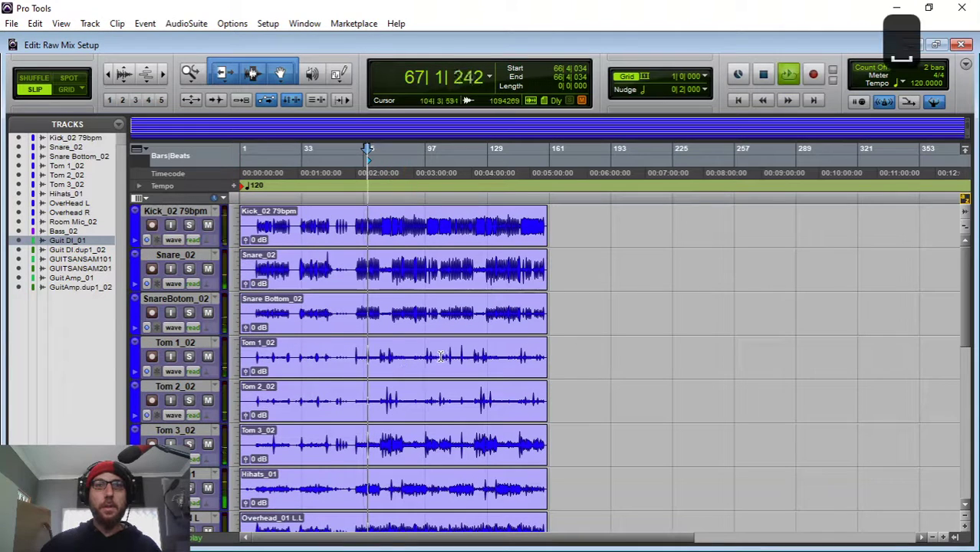
{"action": "key", "text": "ctrl+equal"}
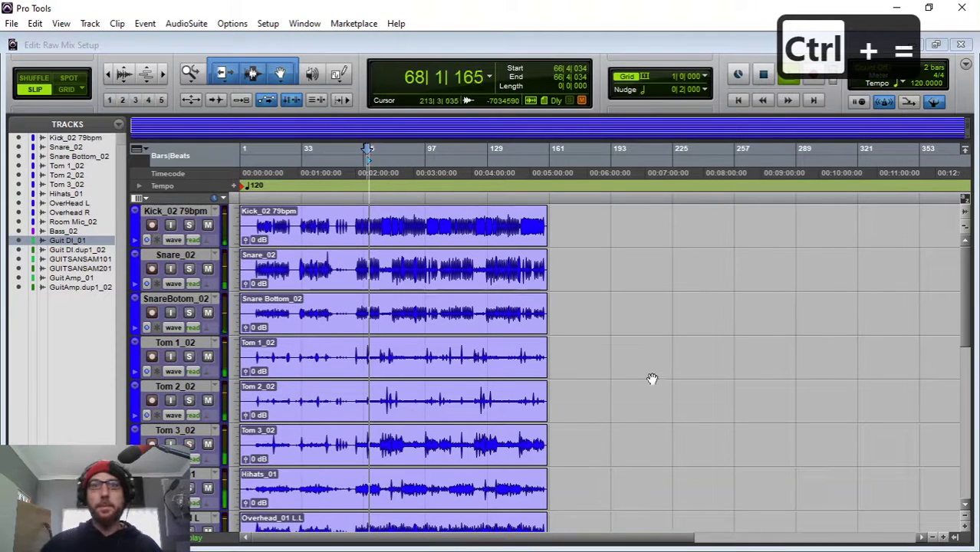
{"action": "scroll", "coordinate": [653, 379], "scroll_direction": "down", "scroll_amount": 10}
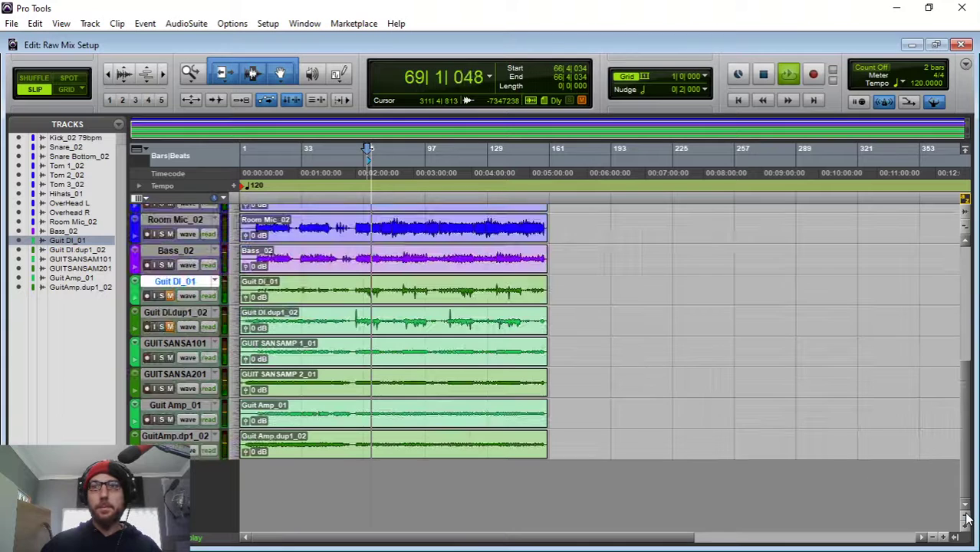
{"action": "left_click", "coordinate": [965, 516]}
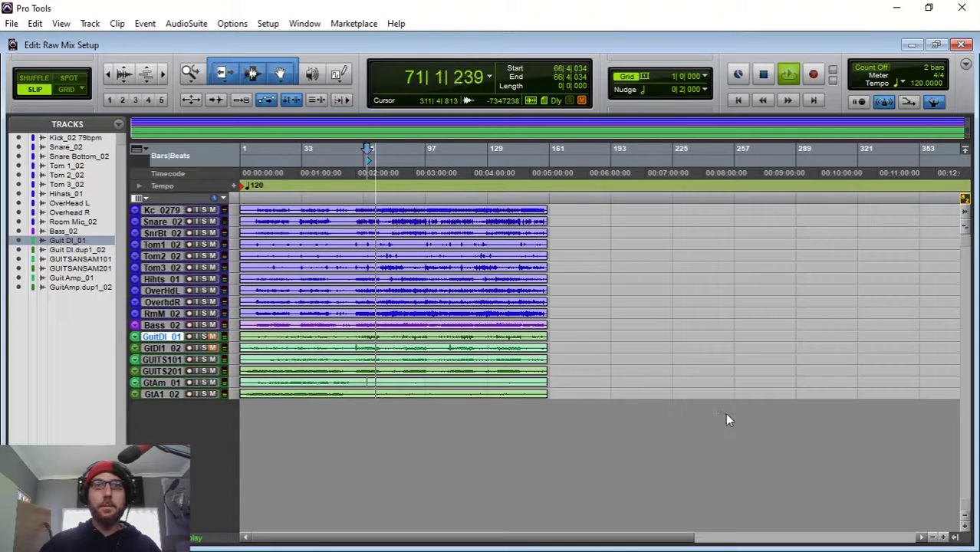
{"action": "key", "text": "space"}
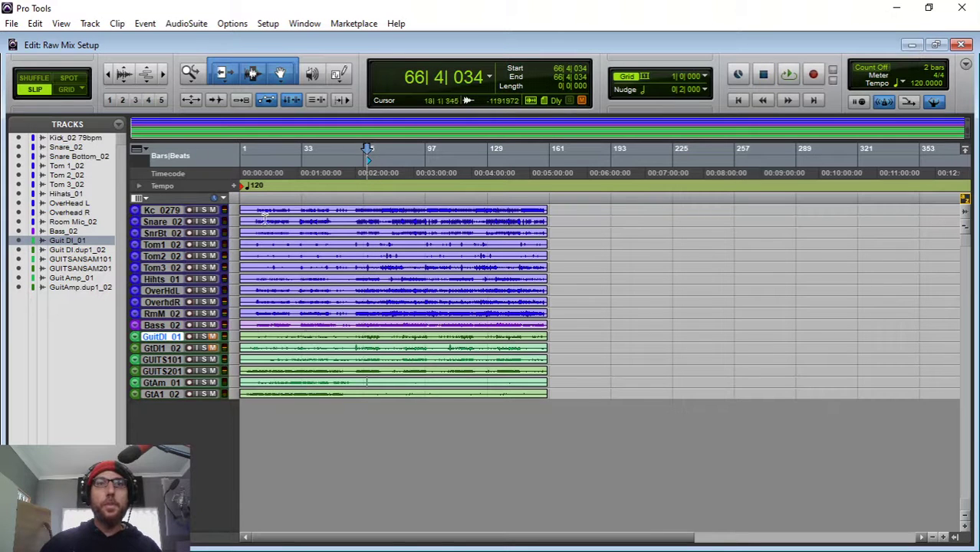
Listen to the mix briefly from about bar 11
{"action": "left_click", "coordinate": [275, 167]}
{"action": "left_click", "coordinate": [262, 168]}
{"action": "left_click", "coordinate": [260, 169]}
{"action": "key", "text": "space"}
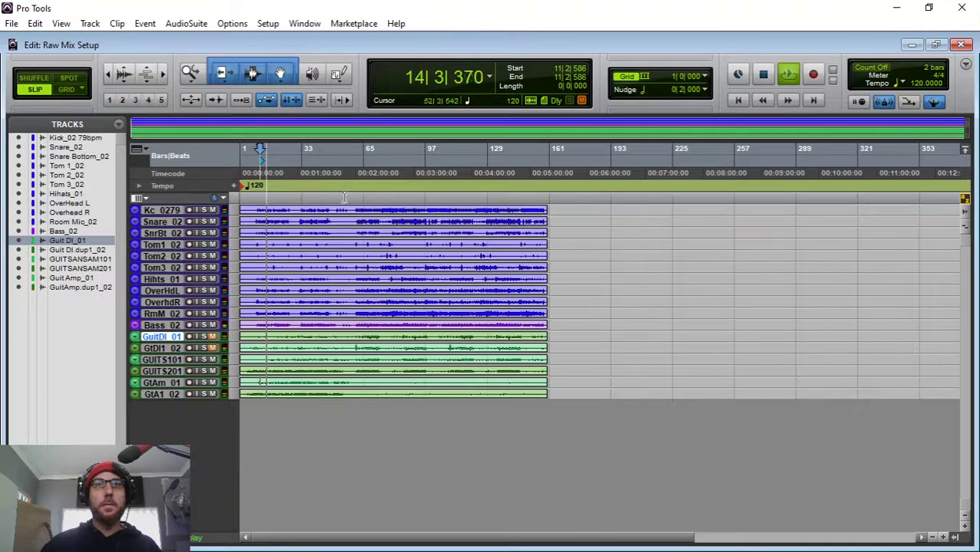
{"action": "key", "text": "space"}
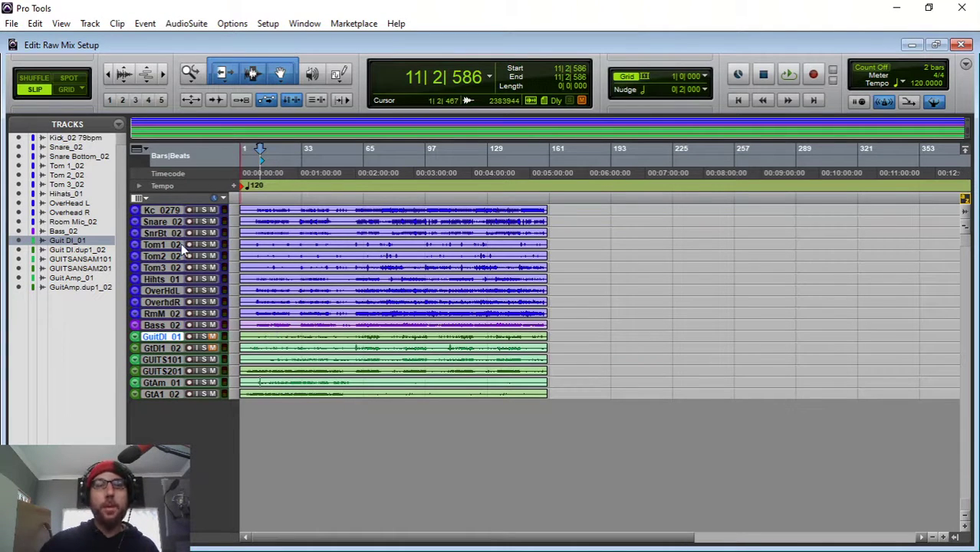
Make the kick track slightly taller and place the playback start at about bar 63
{"action": "mouse_move", "coordinate": [171, 217]}
{"action": "left_mouse_down"}
{"action": "mouse_move", "coordinate": [171, 234]}
{"action": "mouse_move", "coordinate": [173, 226]}
{"action": "left_mouse_up"}
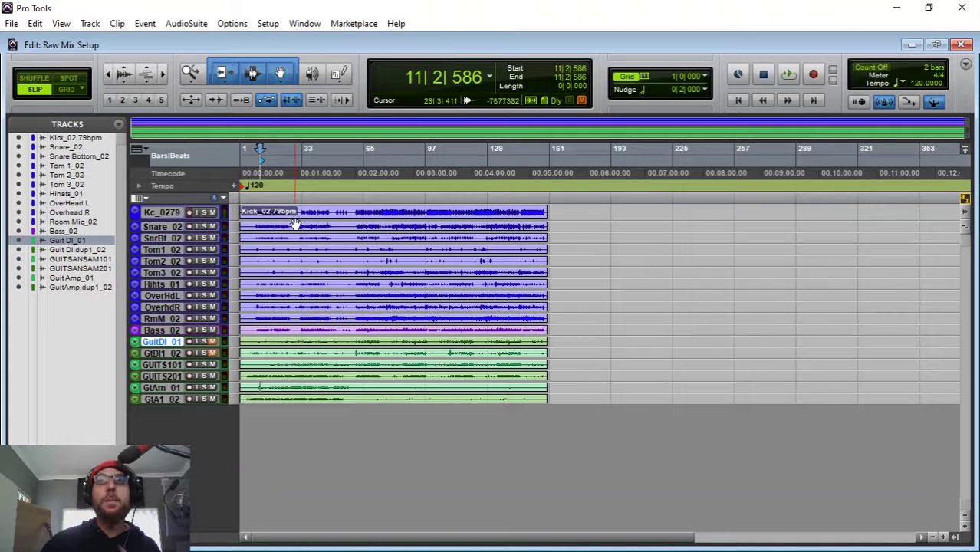
{"action": "left_click", "coordinate": [361, 165]}
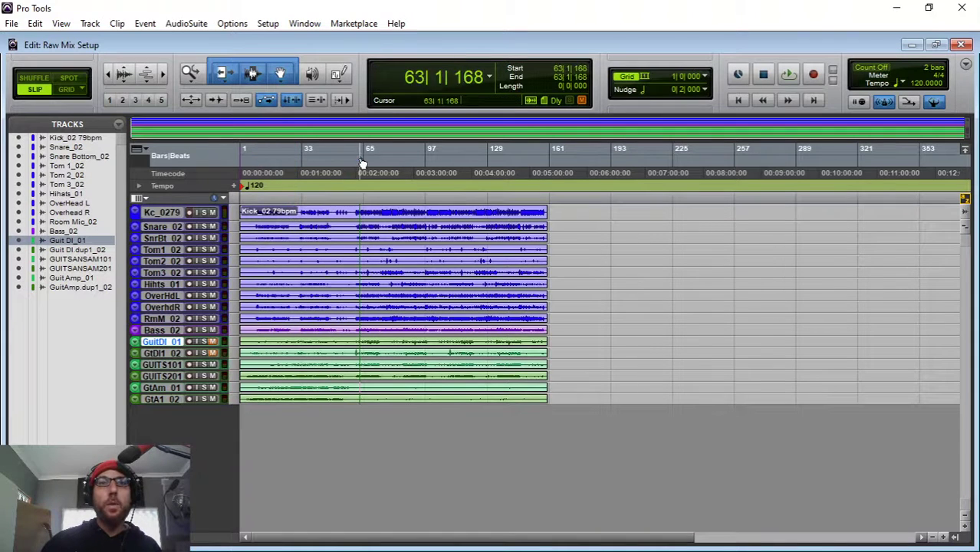
Place the playback start at about bar 58, switch to manual tempo and activate the tempo value while the mix plays
{"action": "left_click", "coordinate": [354, 163]}
{"action": "left_click", "coordinate": [352, 163]}
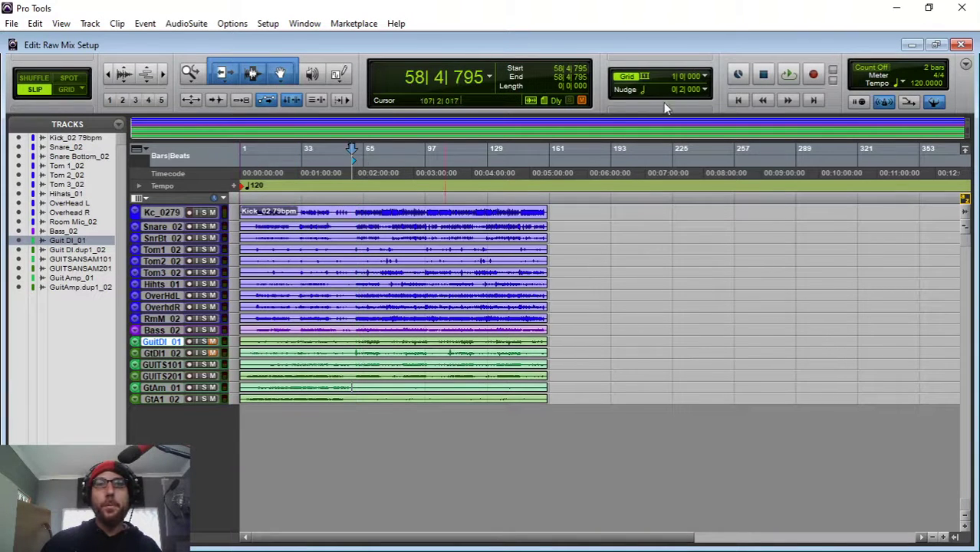
{"action": "left_click", "coordinate": [933, 102]}
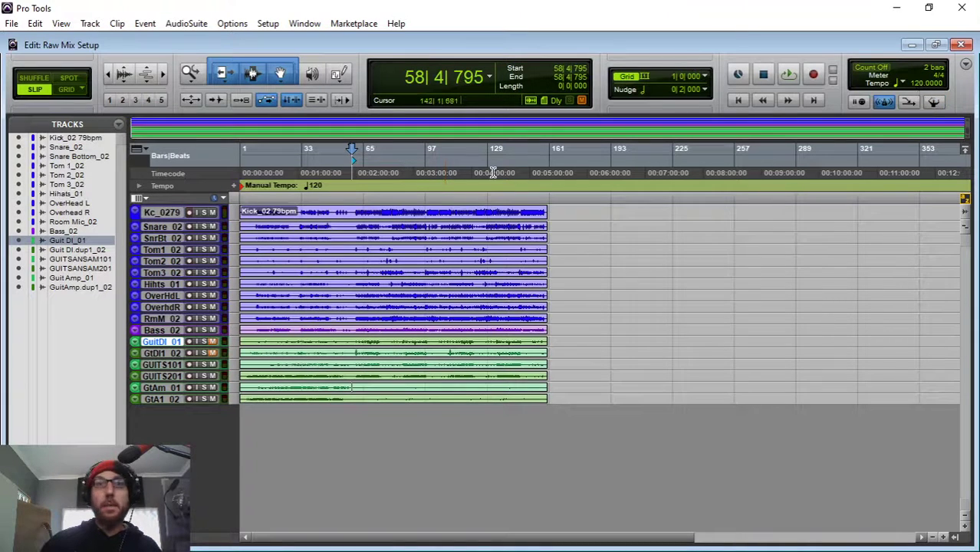
{"action": "key", "text": "space"}
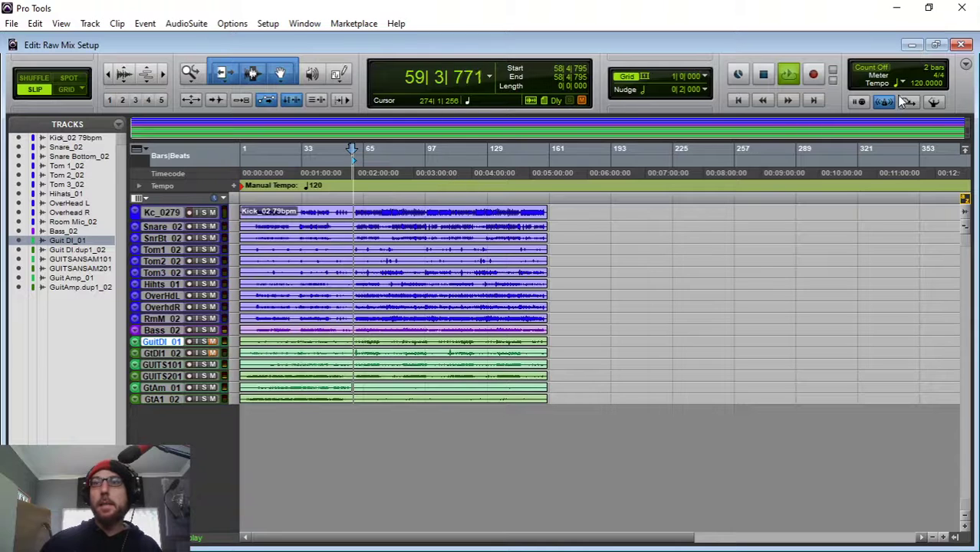
{"action": "left_click", "coordinate": [917, 82]}
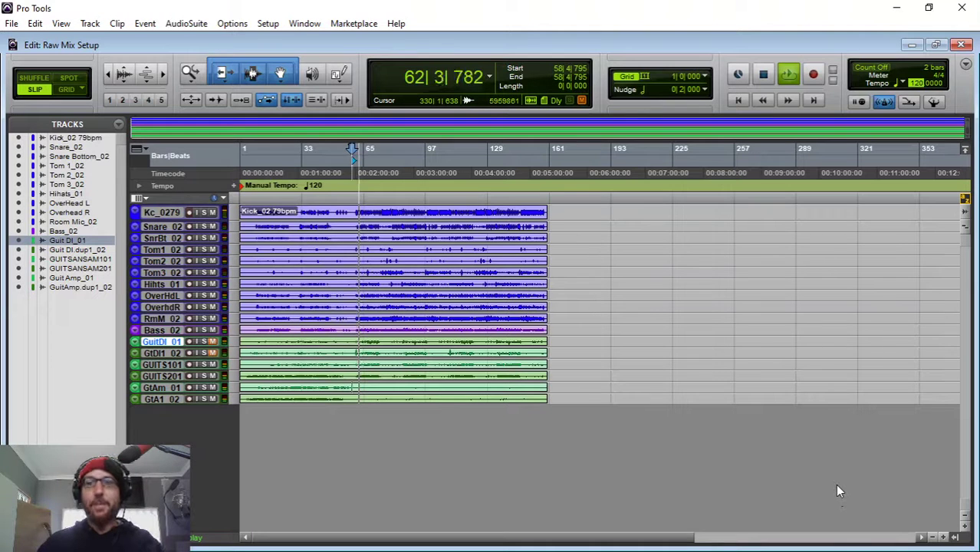
Stop playback and bring the Mix window up in front of the Edit window
{"action": "key", "text": "ctrl+equal"}
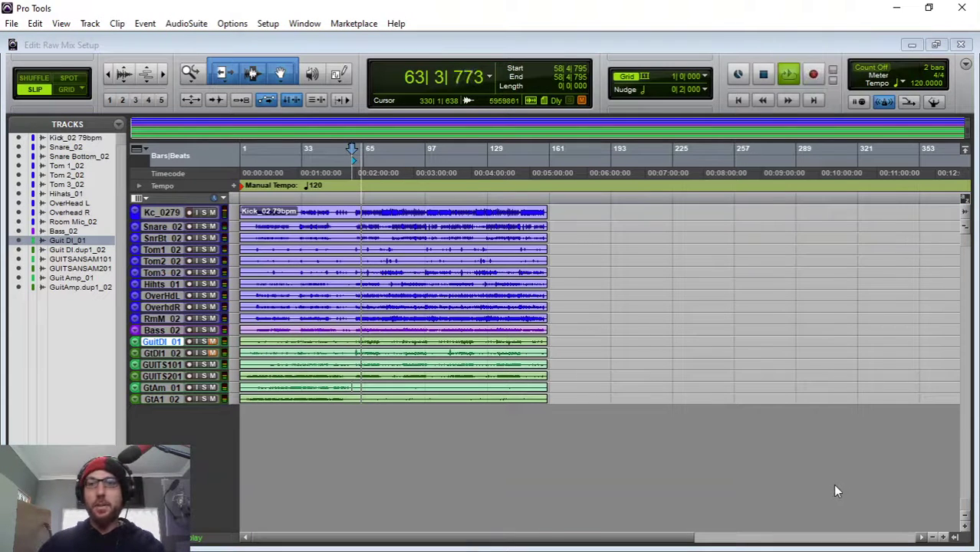
{"action": "key", "text": "ctrl+equal"}
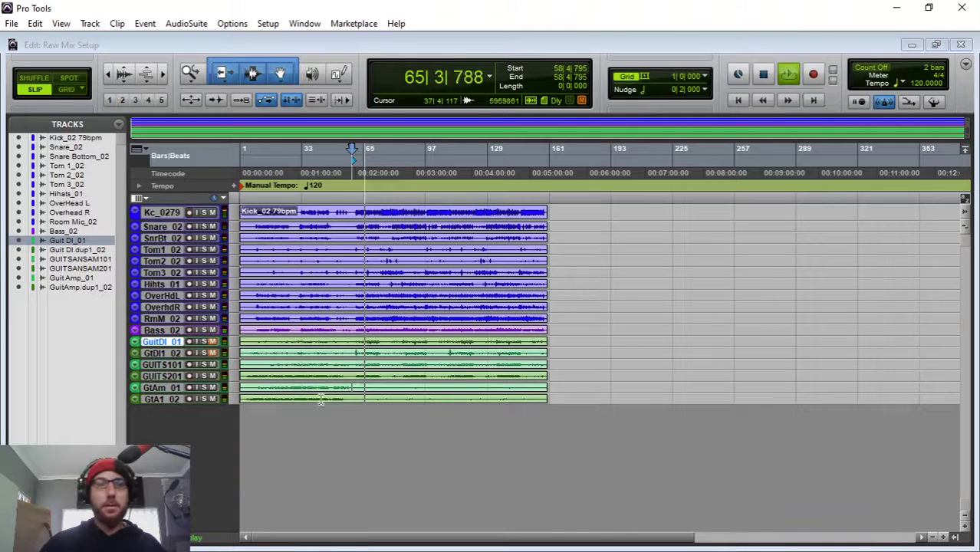
{"action": "key", "text": "space"}
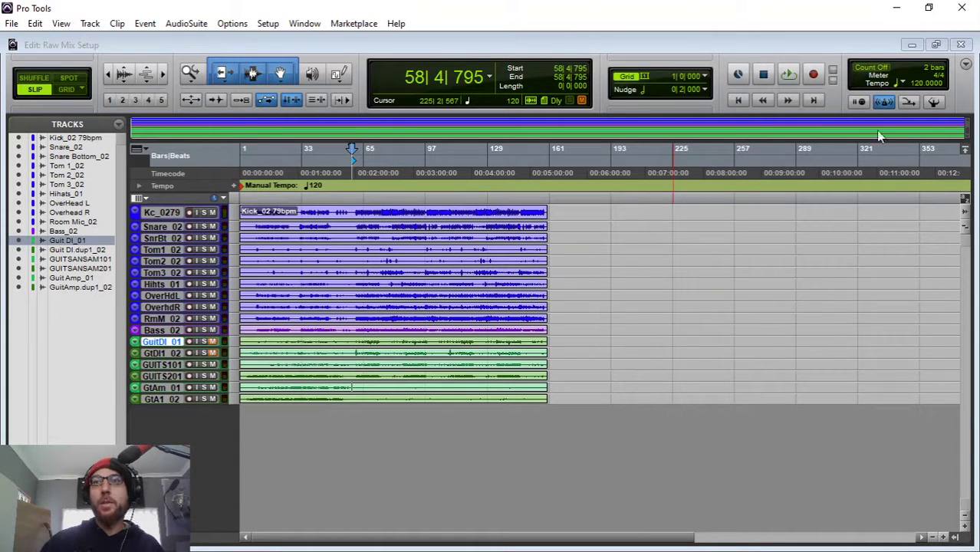
{"action": "key", "text": "ctrl+equal"}
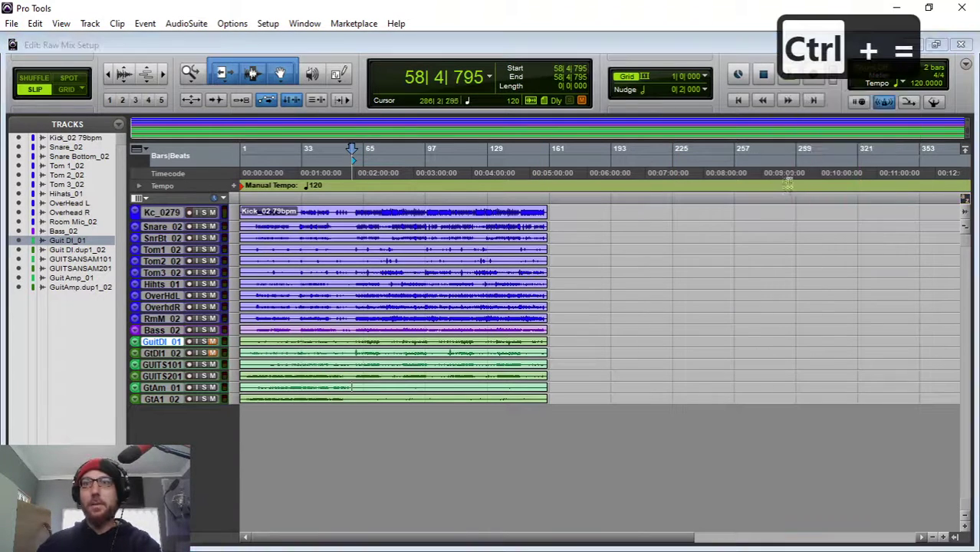
{"action": "left_click", "coordinate": [303, 24]}
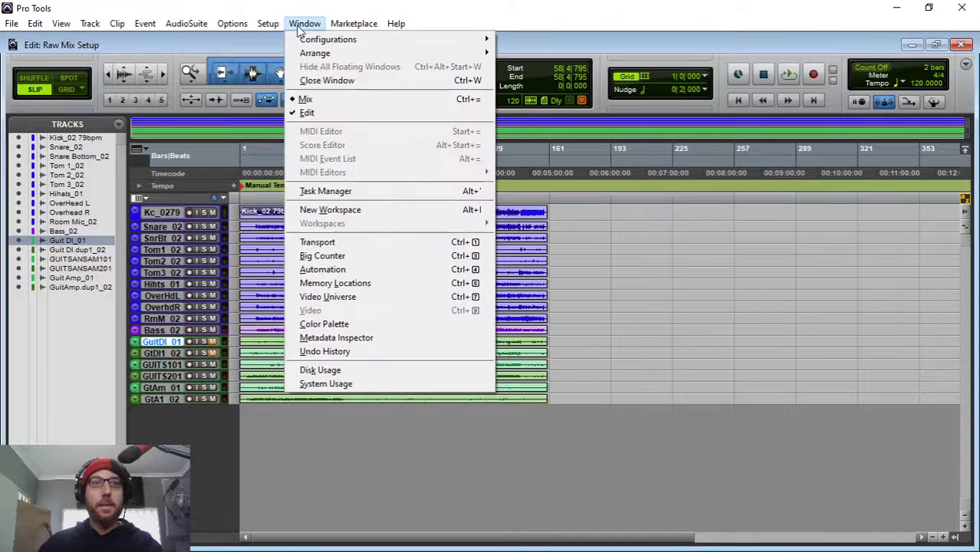
{"action": "left_click", "coordinate": [305, 99]}
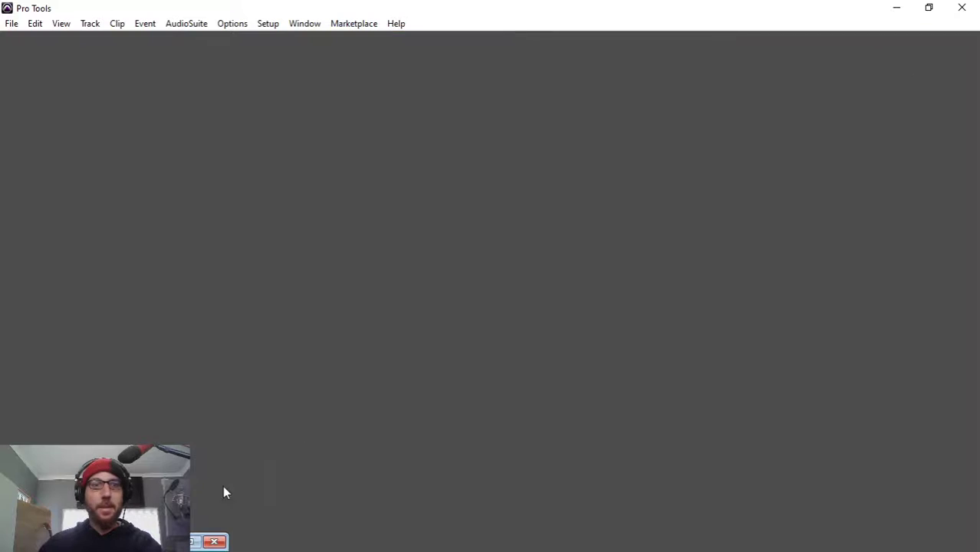
{"action": "key", "text": "ctrl+equal"}
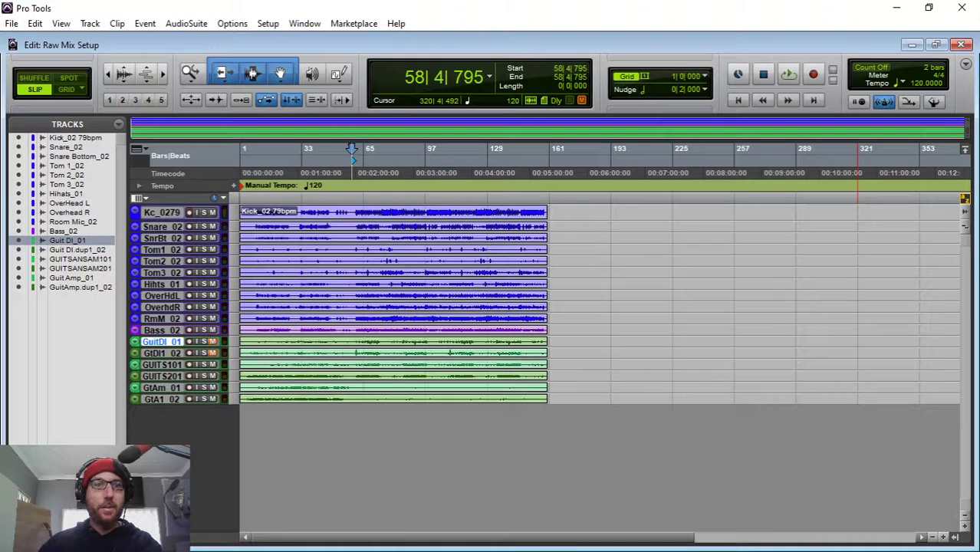
{"action": "key", "text": "ctrl+equal"}
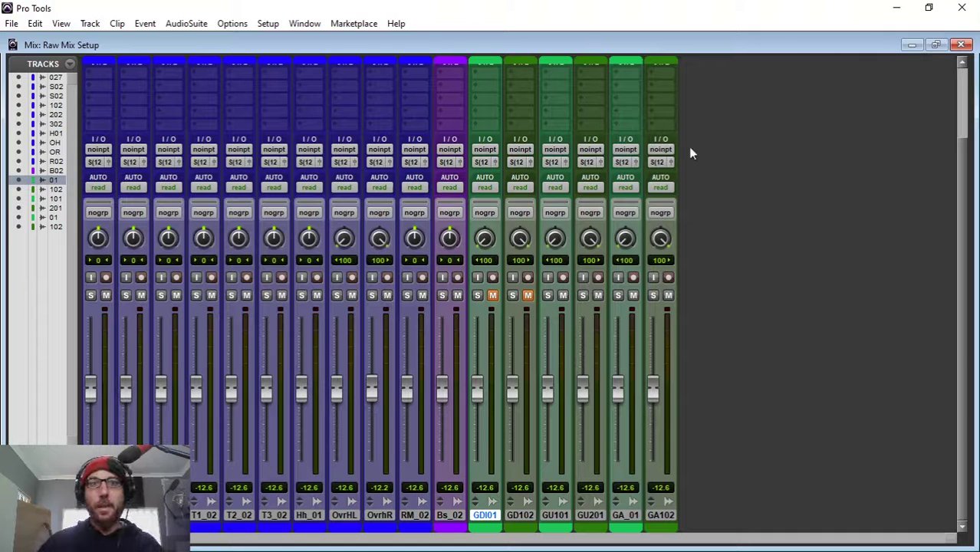
Enable the All group, lower its grouped faders to about -25.2 dB and start playing the mix
{"action": "key", "text": "ctrl+shift+g"}
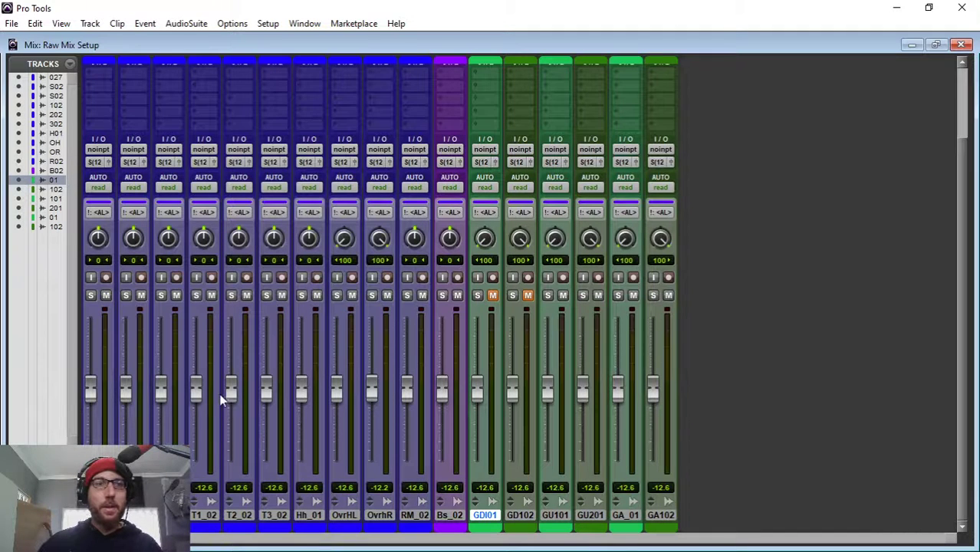
{"action": "left_click_drag", "start_coordinate": [197, 393], "coordinate": [198, 421]}
{"action": "key", "text": "space"}
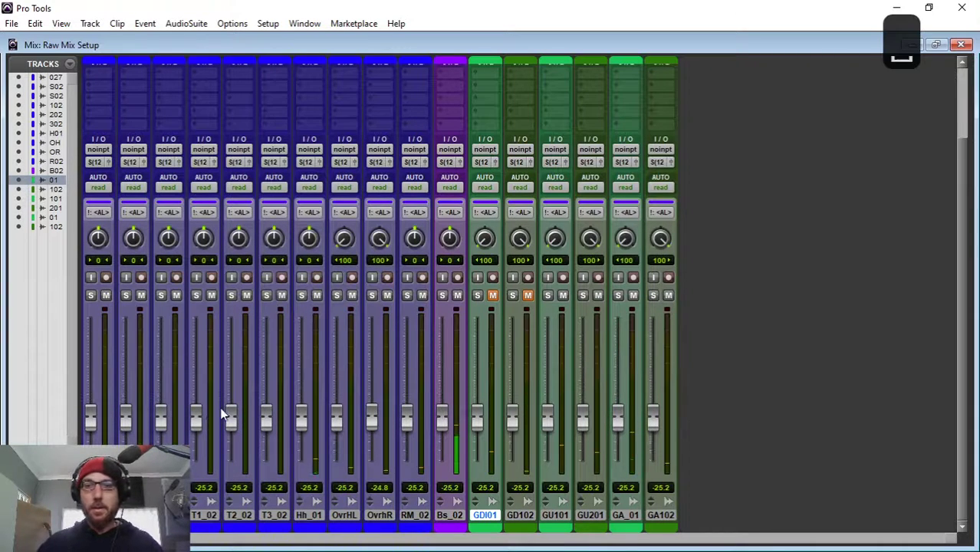
In the Edit window, tap the song's tempo along with the playback to 79 BPM and stop playback
{"action": "key", "text": "ctrl+equal"}
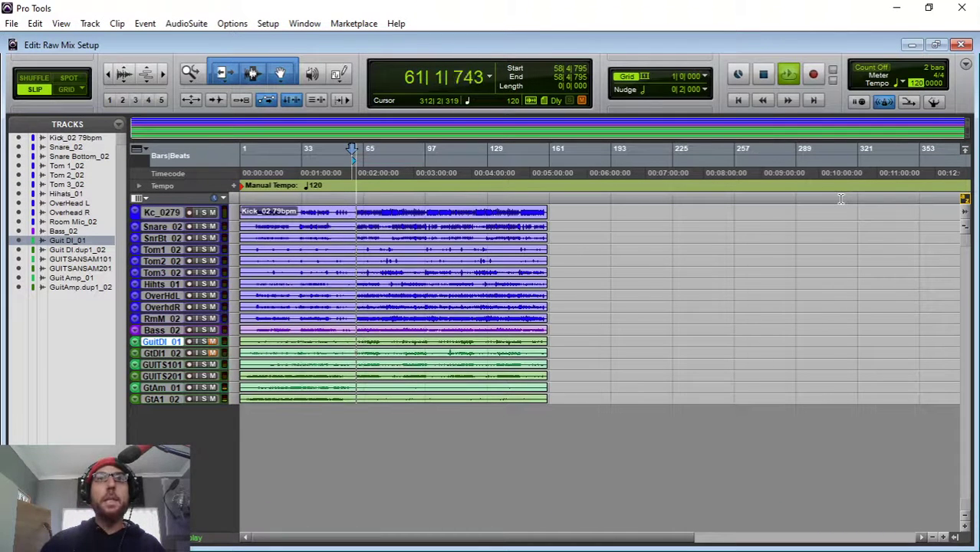
{"action": "key", "text": "t"}
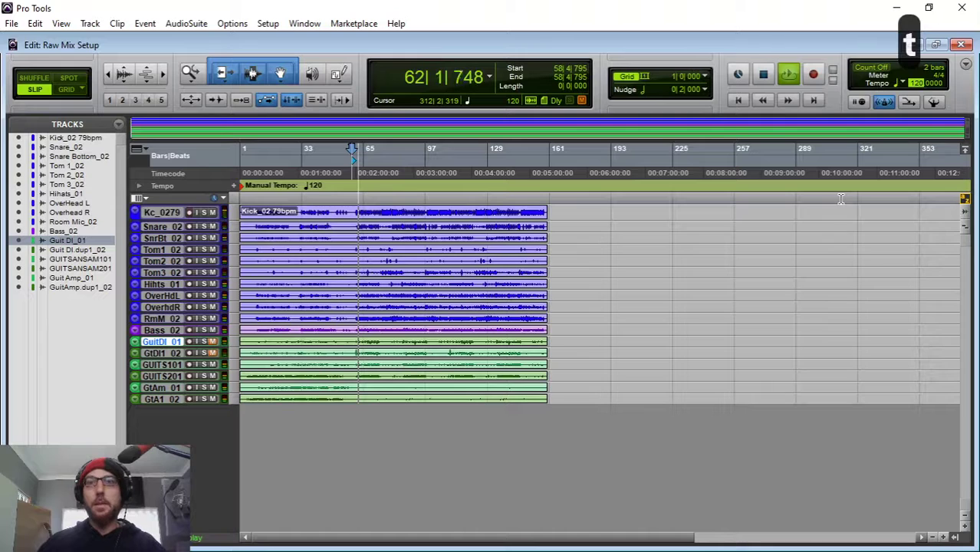
{"action": "key", "text": "t"}
{"action": "key", "text": "t"}
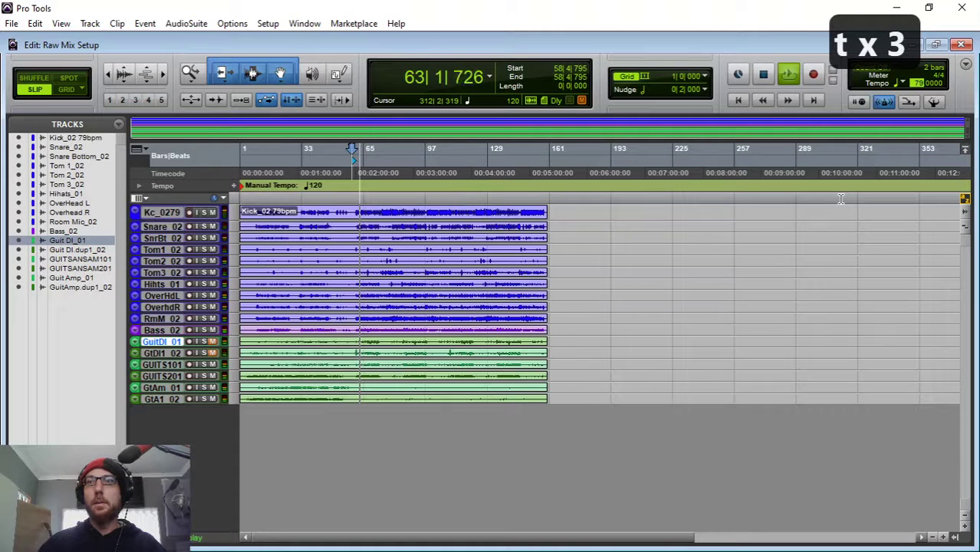
{"action": "key", "text": "t"}
{"action": "key", "text": "t"}
{"action": "key", "text": "t"}
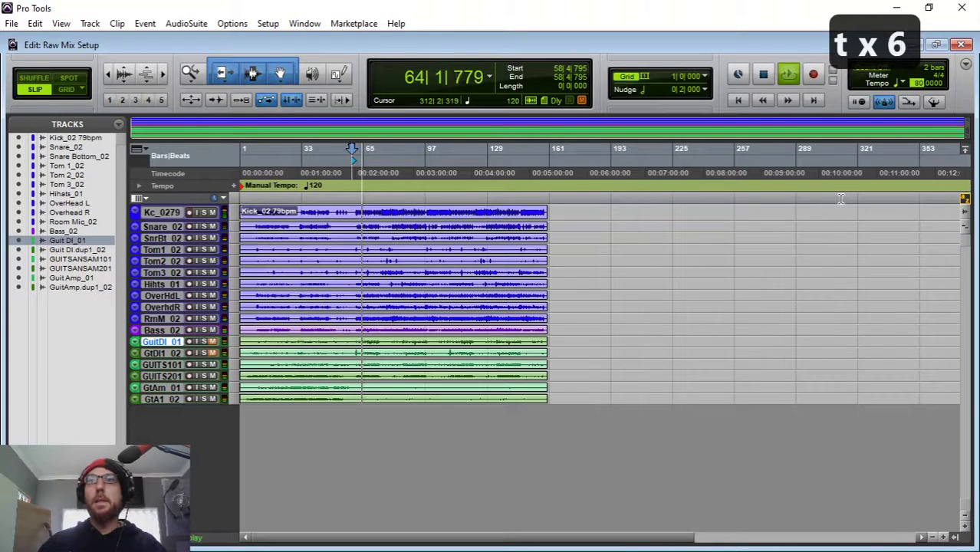
{"action": "key", "text": "t"}
{"action": "key", "text": "t"}
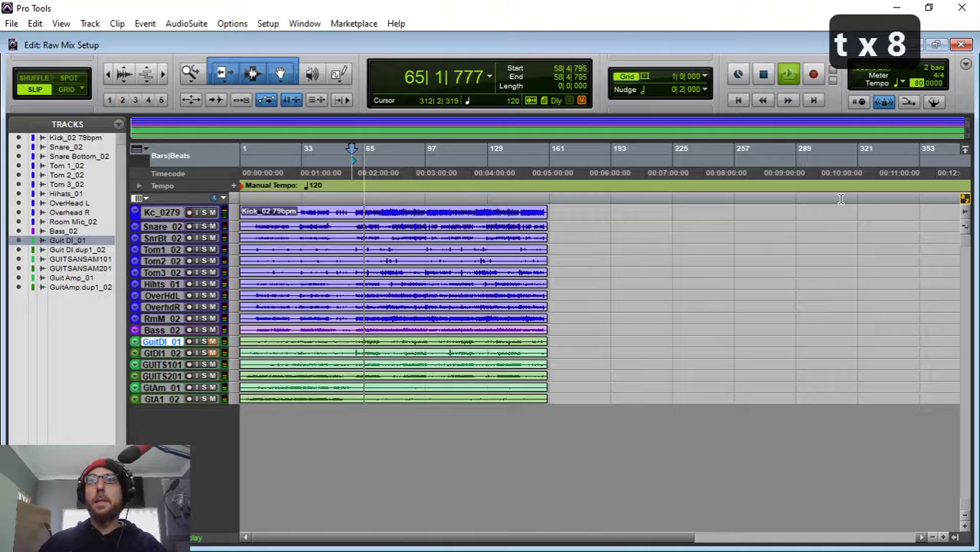
{"action": "key", "text": "t"}
{"action": "key", "text": "t"}
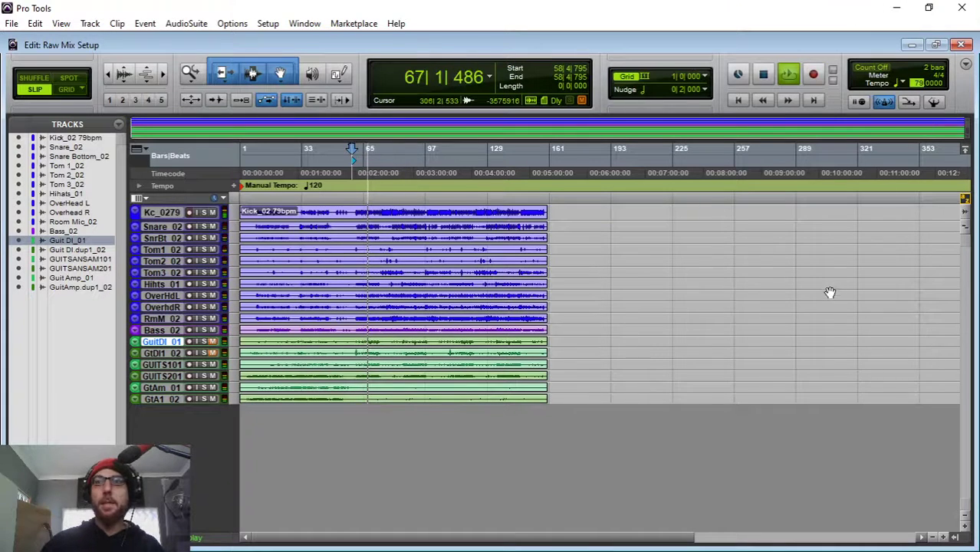
{"action": "key", "text": "space"}
Create a click track above the kick track during playback, stop the mix and enlarge all track heights
{"action": "key", "text": "space"}
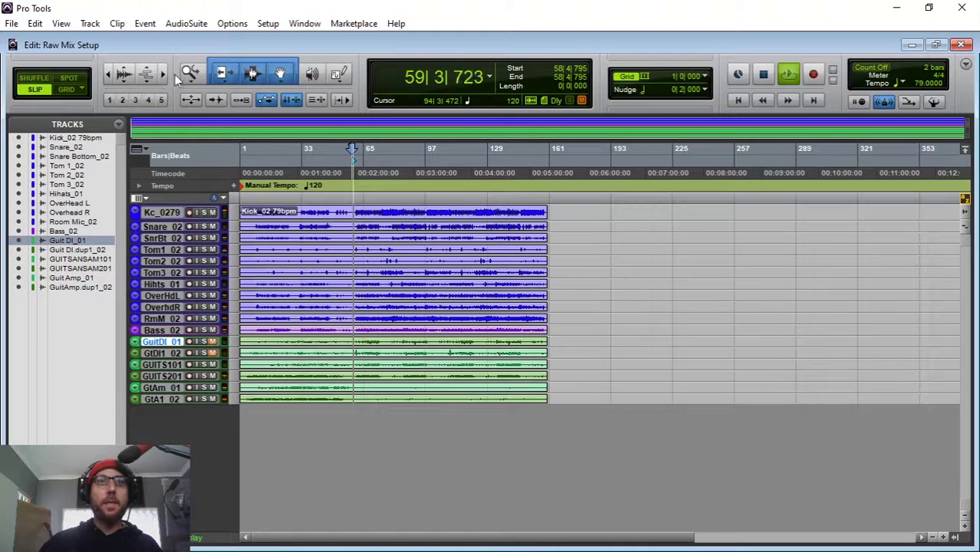
{"action": "left_click", "coordinate": [89, 24]}
{"action": "left_click", "coordinate": [124, 269]}
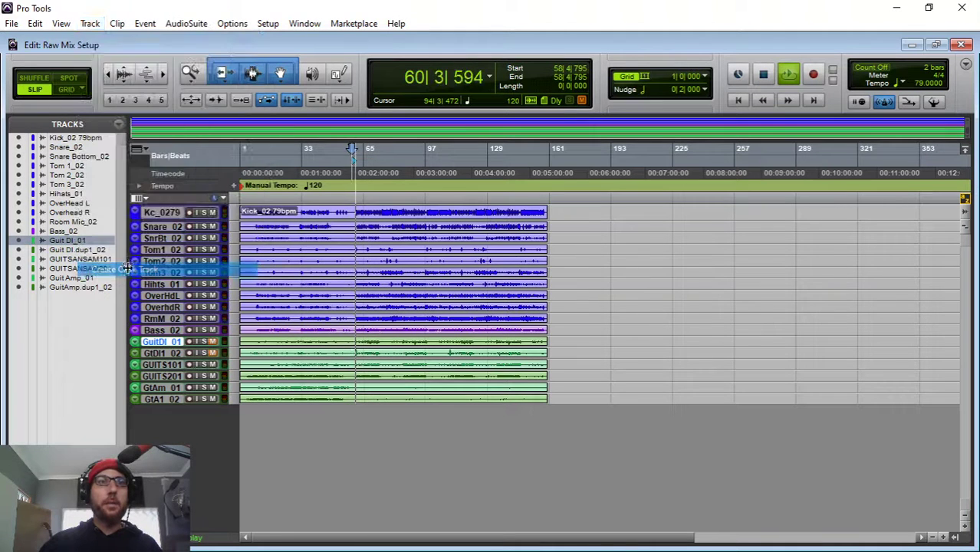
{"action": "left_click_drag", "start_coordinate": [161, 355], "coordinate": [157, 203]}
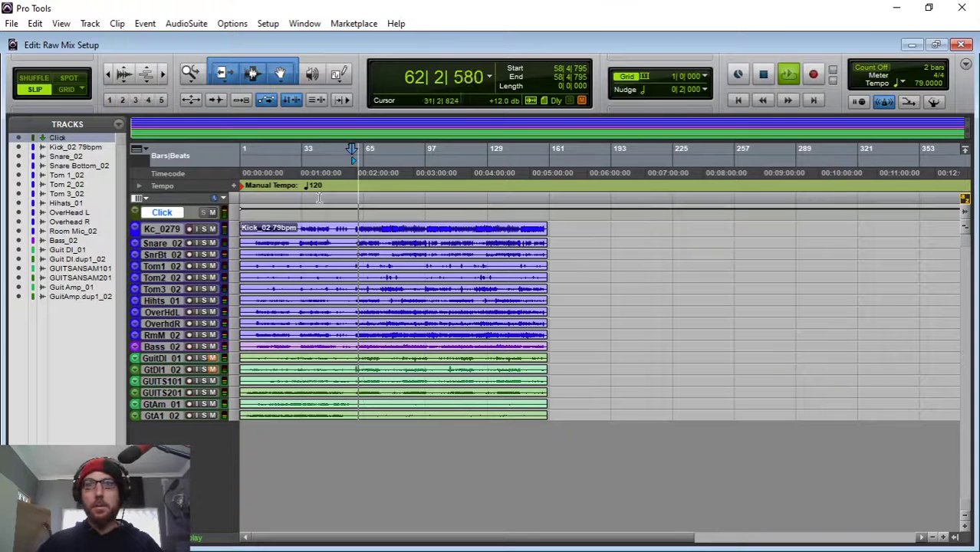
{"action": "key", "text": "space"}
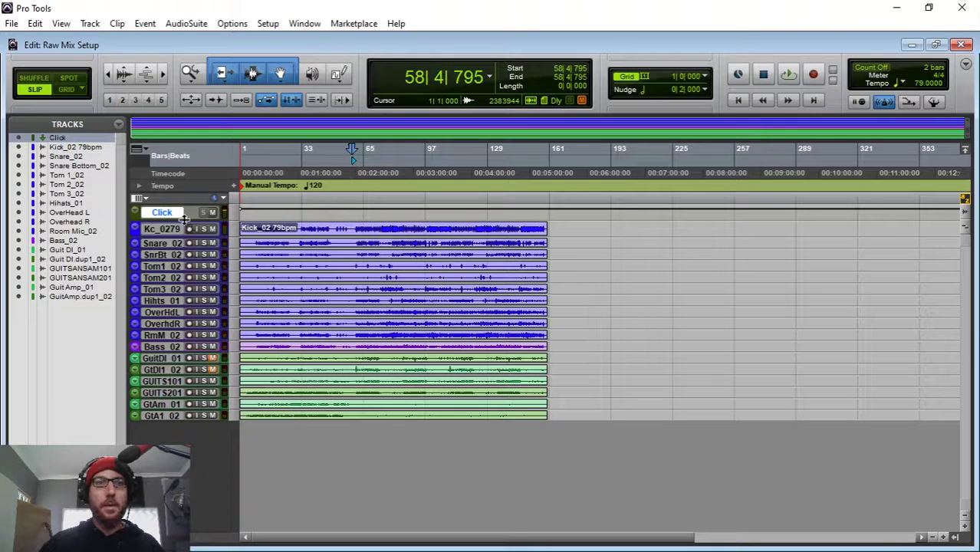
{"action": "left_click_drag", "start_coordinate": [184, 221], "coordinate": [207, 320]}
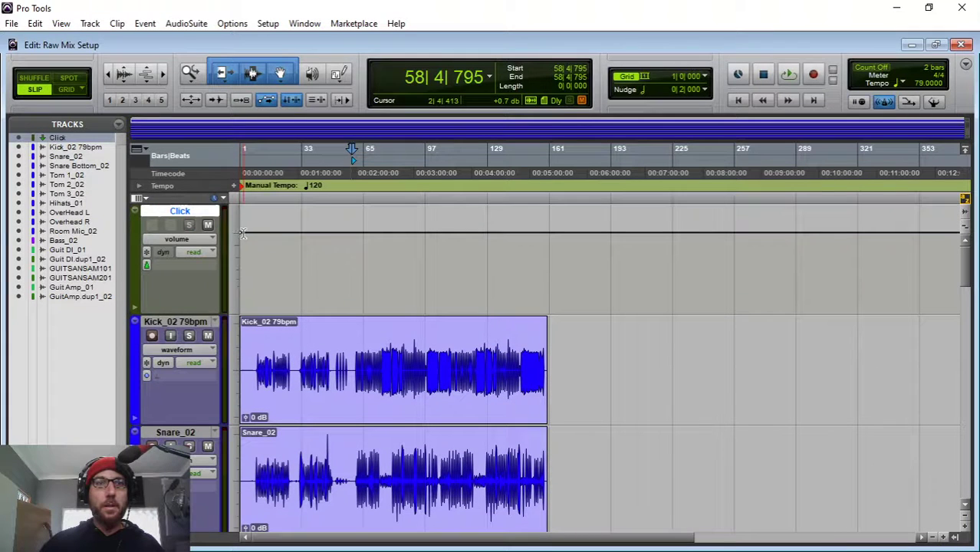
Toggle the tempo track on and back off and set the manual session tempo to 79 BPM
{"action": "left_click", "coordinate": [940, 104]}
{"action": "left_click", "coordinate": [936, 101]}
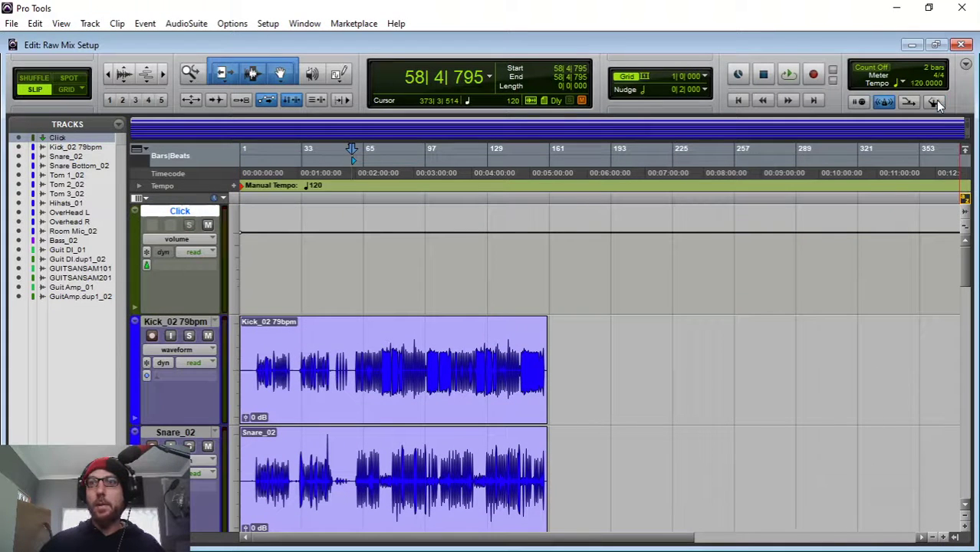
{"action": "left_click", "coordinate": [918, 86]}
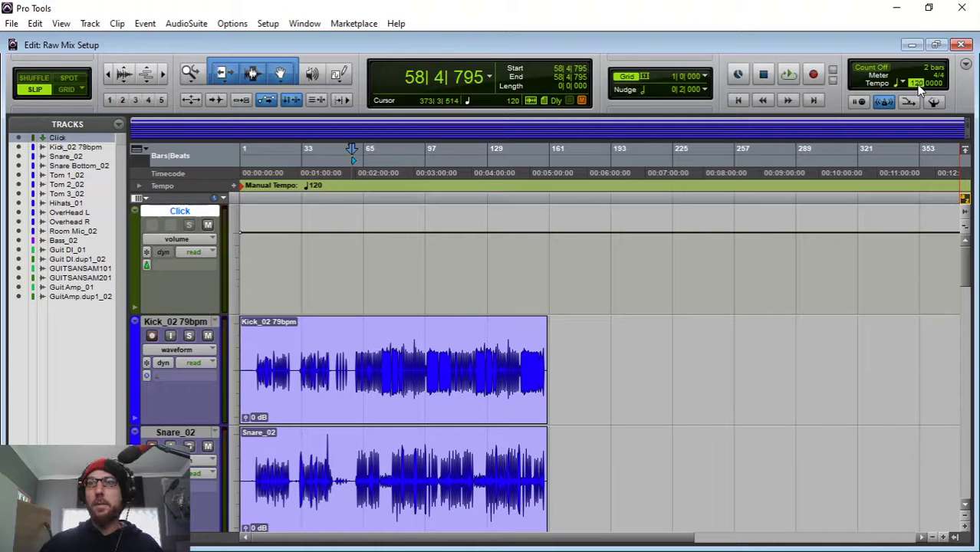
{"action": "type", "text": "79"}
{"action": "key", "text": "Return"}
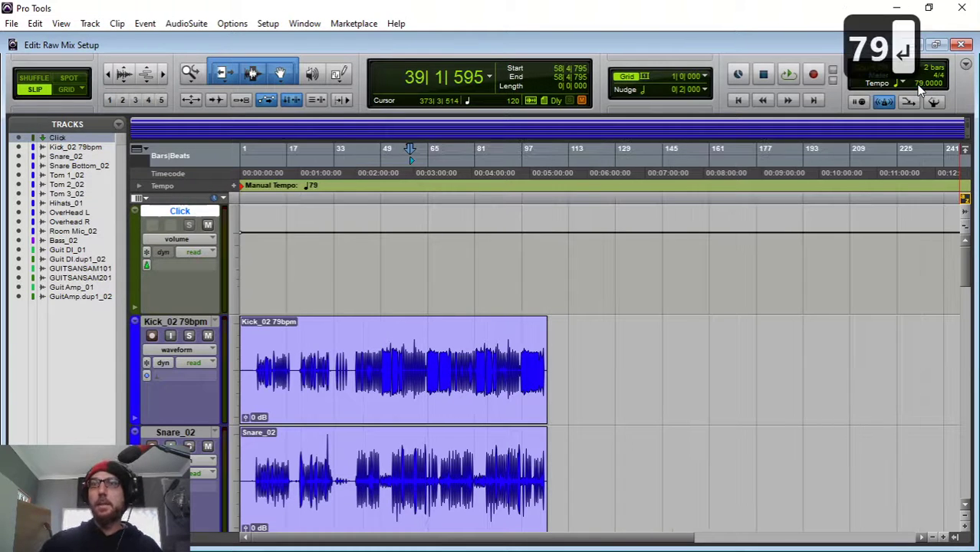
Play the mix with the click, try the grouped faders at about -22.9 dB and reset all faders to 0.0 dB
{"action": "key", "text": "space"}
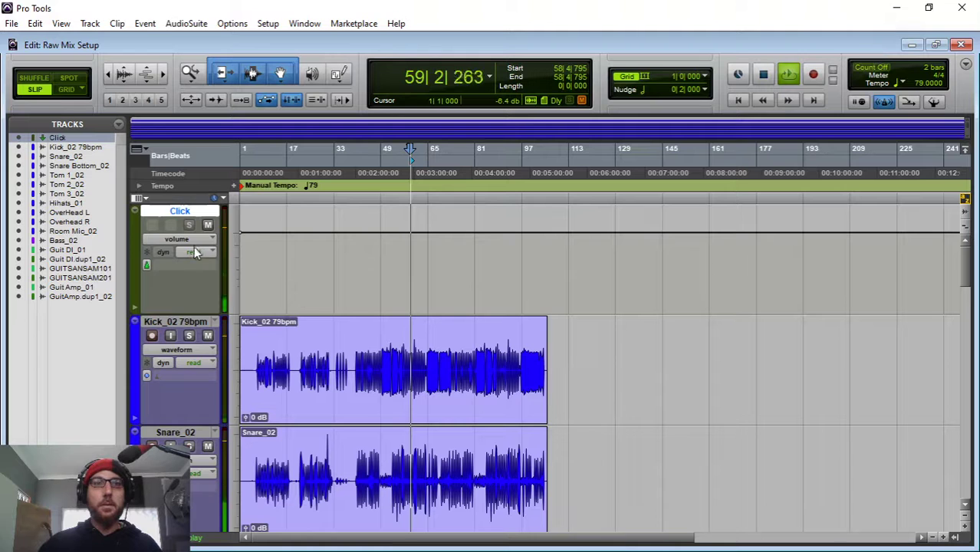
{"action": "key", "text": "ctrl+equal"}
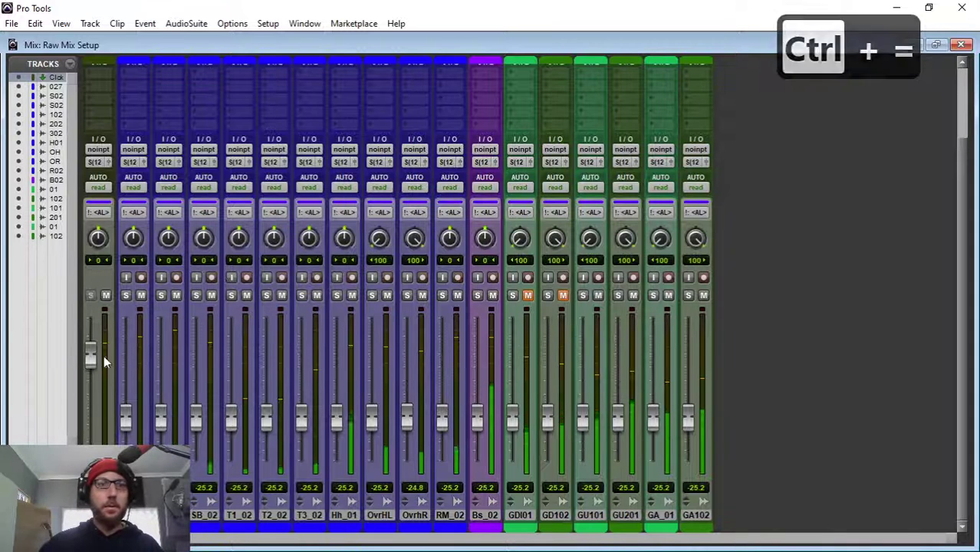
{"action": "left_click_drag", "start_coordinate": [104, 355], "coordinate": [93, 410]}
{"action": "left_click", "coordinate": [51, 463]}
{"action": "left_click", "coordinate": [51, 463]}
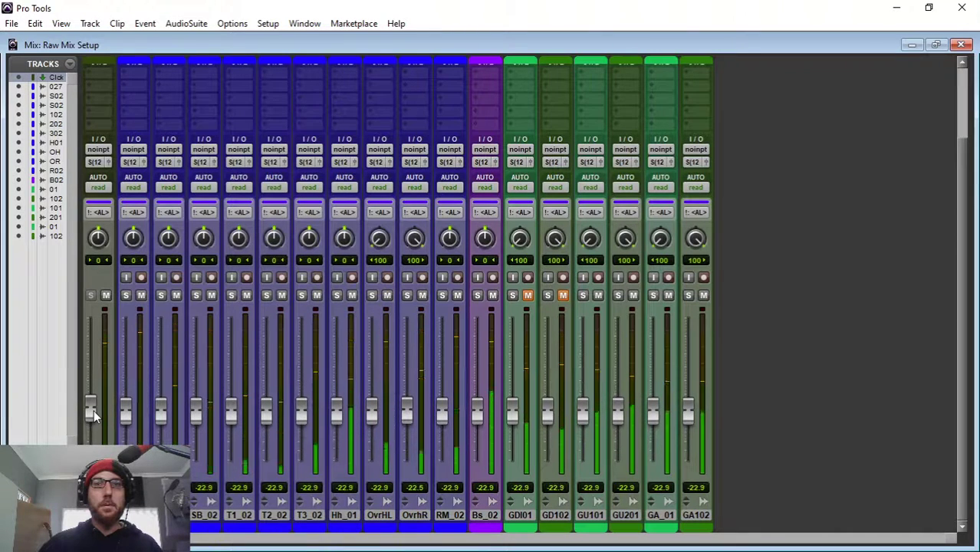
{"action": "left_click", "coordinate": [95, 411], "text": "alt"}
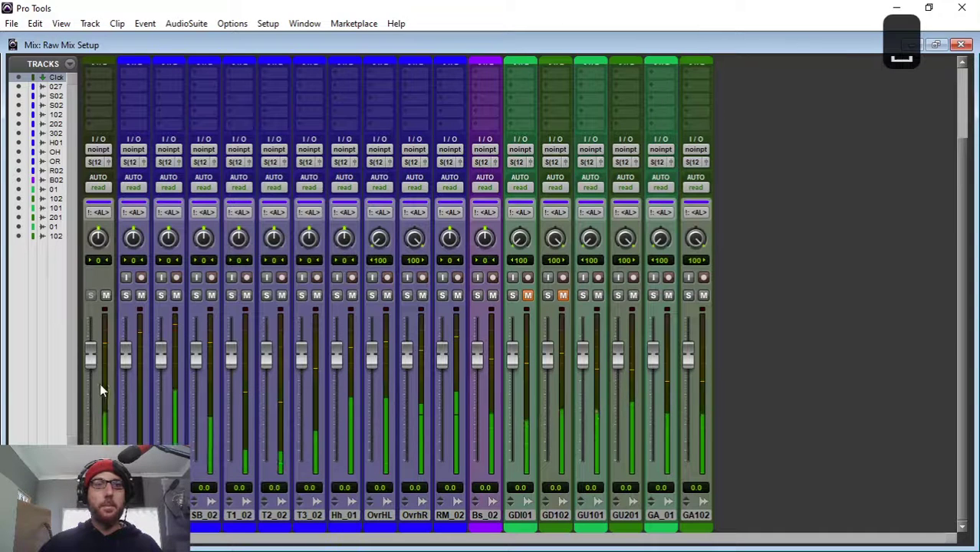
Close the Mix window and reduce all track heights in the Edit window until every track fits in view
{"action": "left_click", "coordinate": [962, 45]}
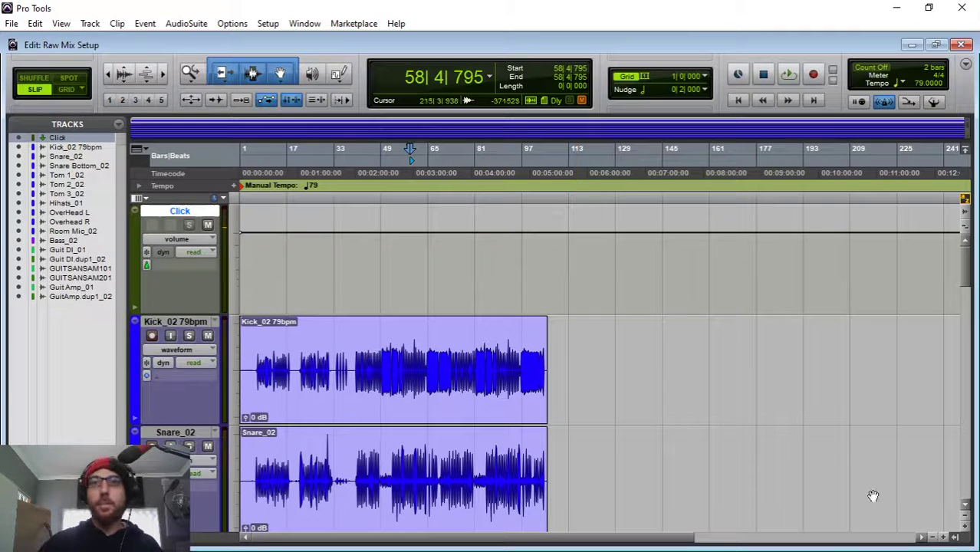
{"action": "left_click", "coordinate": [965, 516]}
{"action": "left_click", "coordinate": [965, 516]}
{"action": "left_click", "coordinate": [966, 516]}
{"action": "left_click", "coordinate": [966, 516]}
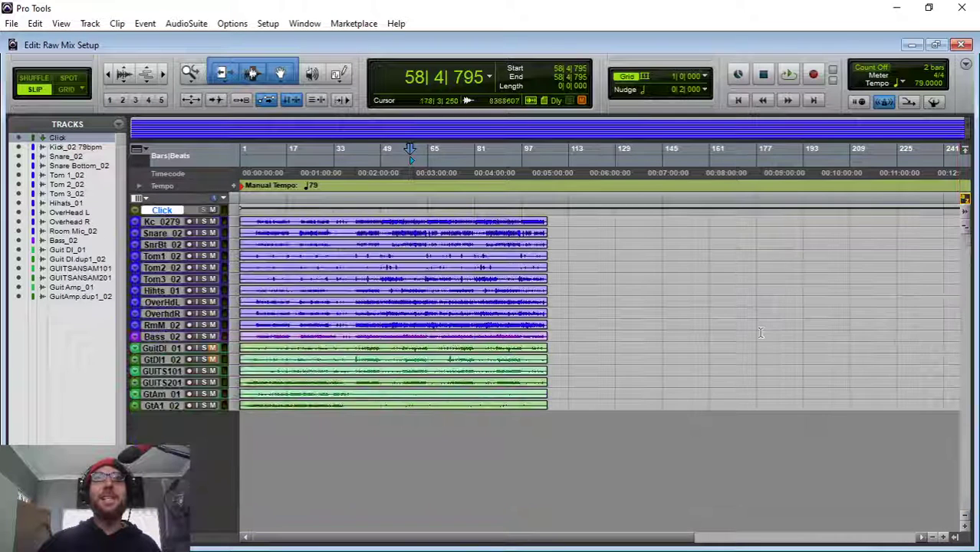